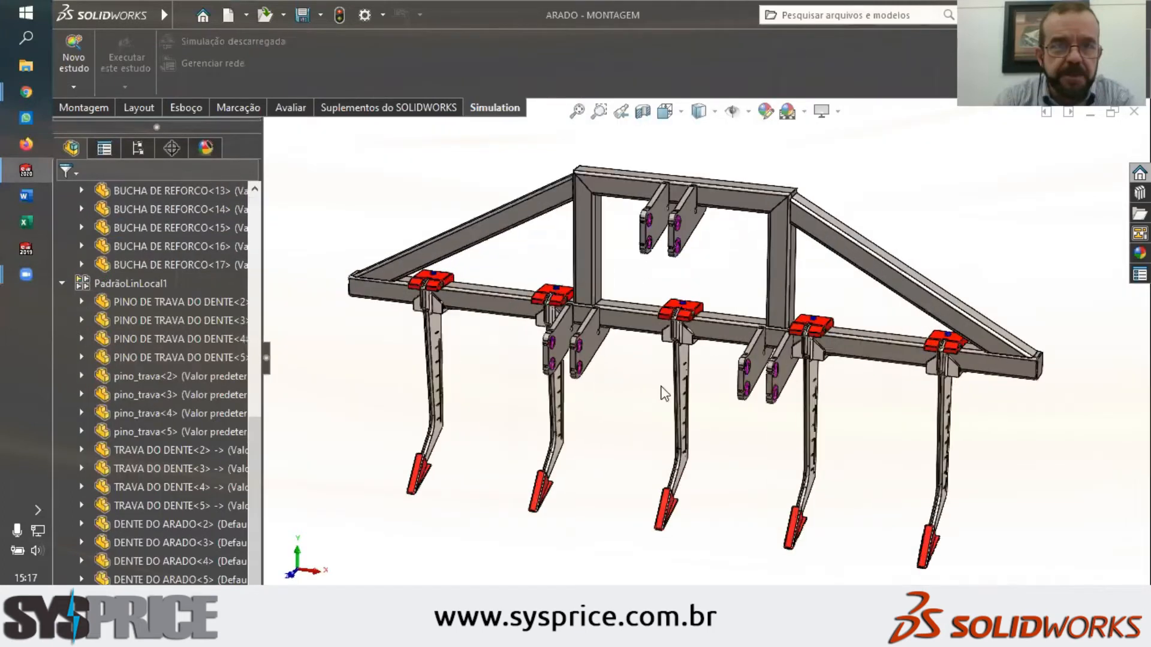
Open the ARMACAO PRINCIPAL component of the plough assembly as a separate part document
middle_click_drag(663, 393, 795, 405)
scroll(845, 426, "up", 2)
scroll(864, 413, "down", 2)
left_click_drag(255, 457, 226, 200)
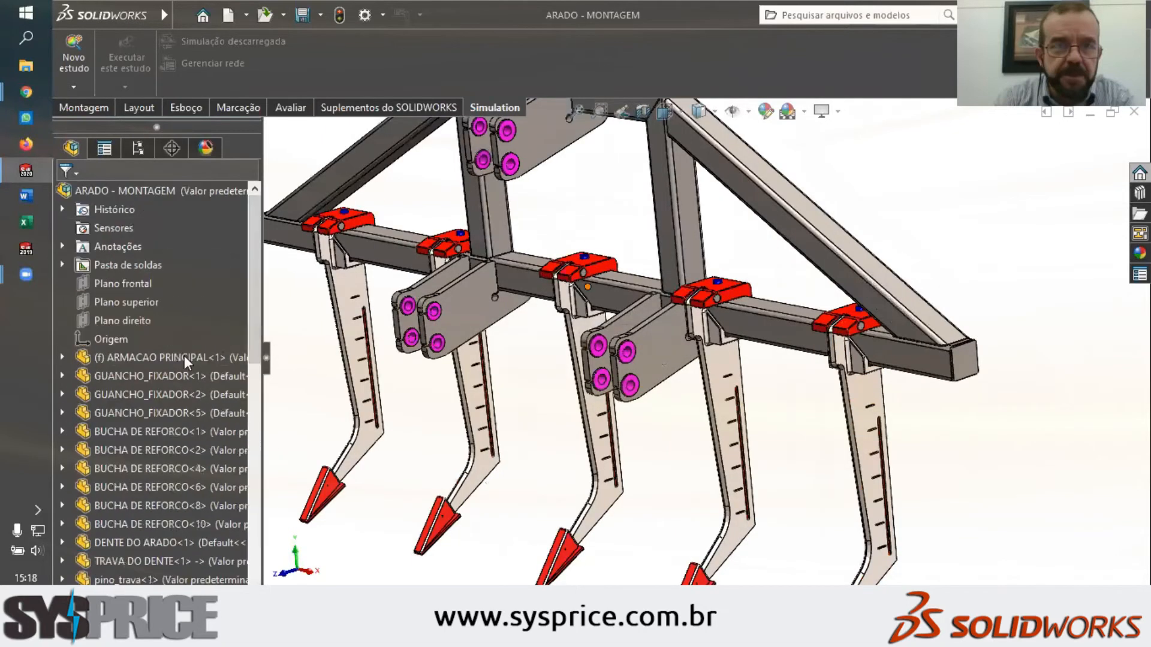
left_click(159, 356)
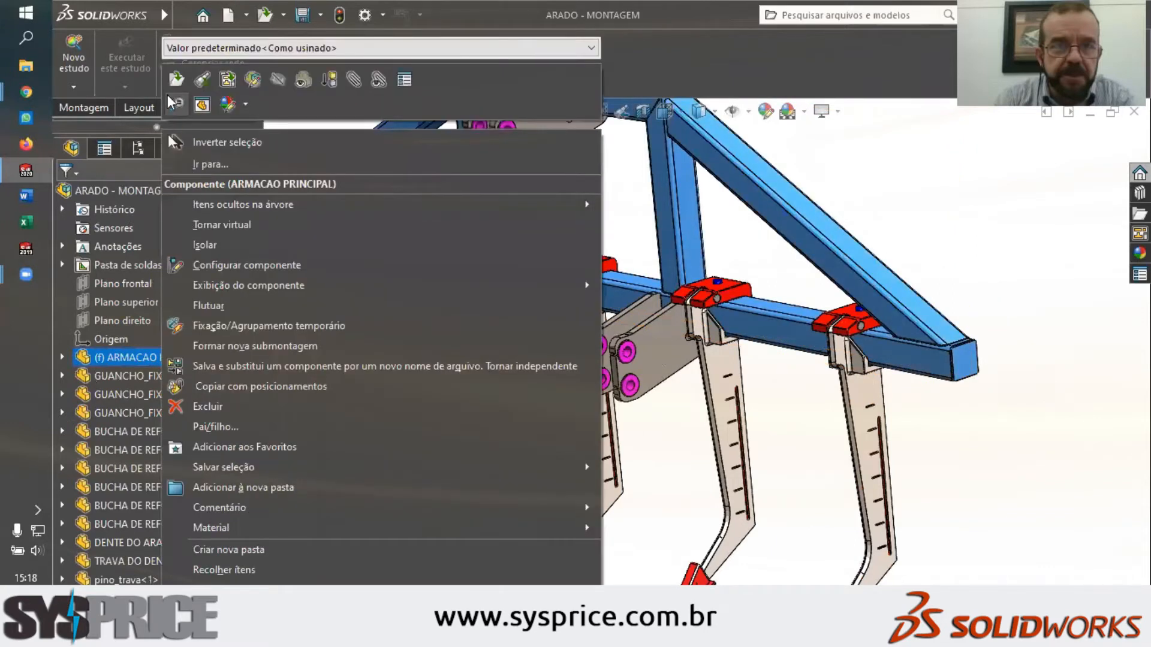
left_click(176, 78)
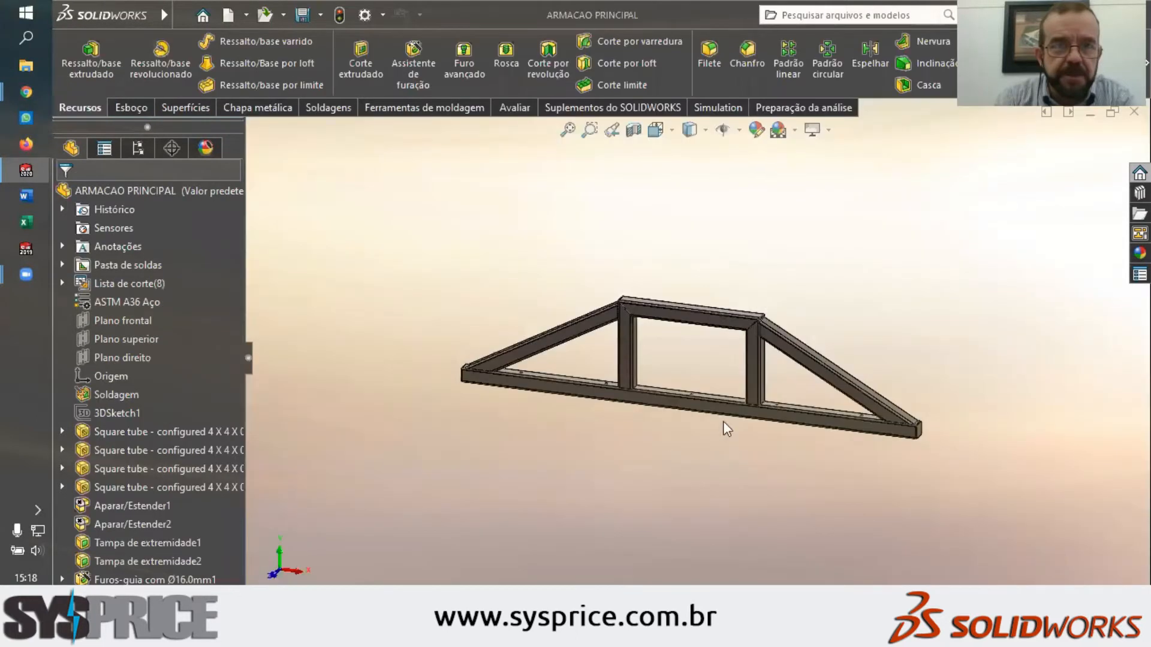
Examine the weld beads where the square tubes meet at the frame's upper corner, and return to the ARADO - MONTAGEM assembly
scroll(785, 370, "down", 3)
scroll(753, 228, "up", 3)
middle_click_drag(744, 240, 717, 231)
scroll(719, 258, "down", 5)
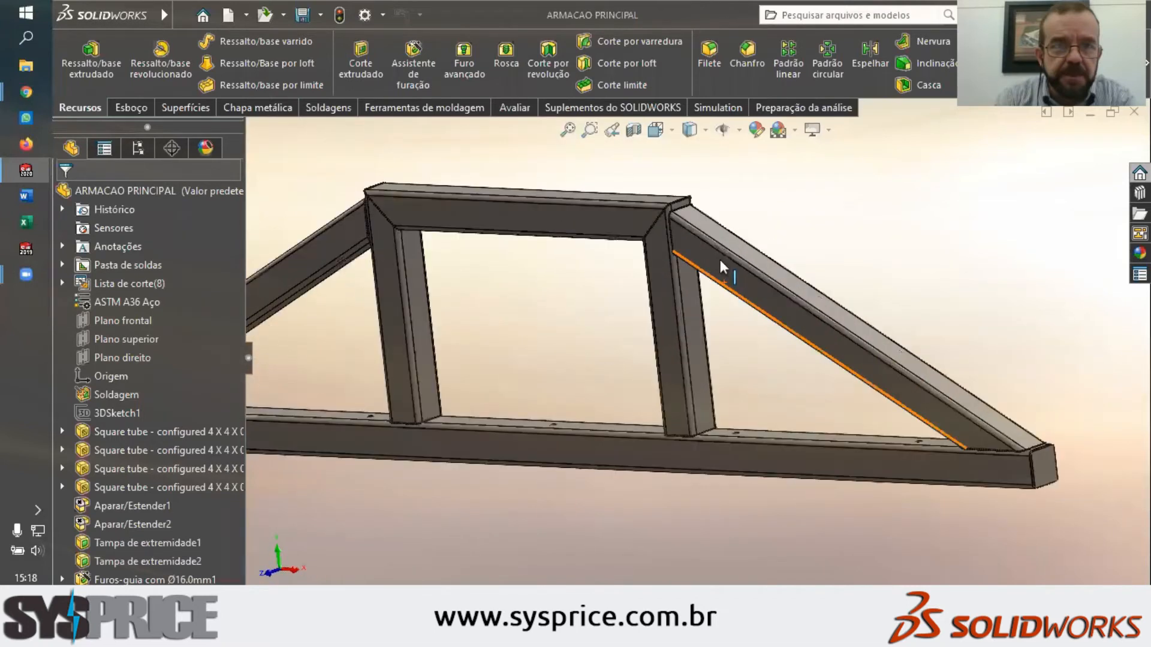
scroll(679, 251, "down", 6)
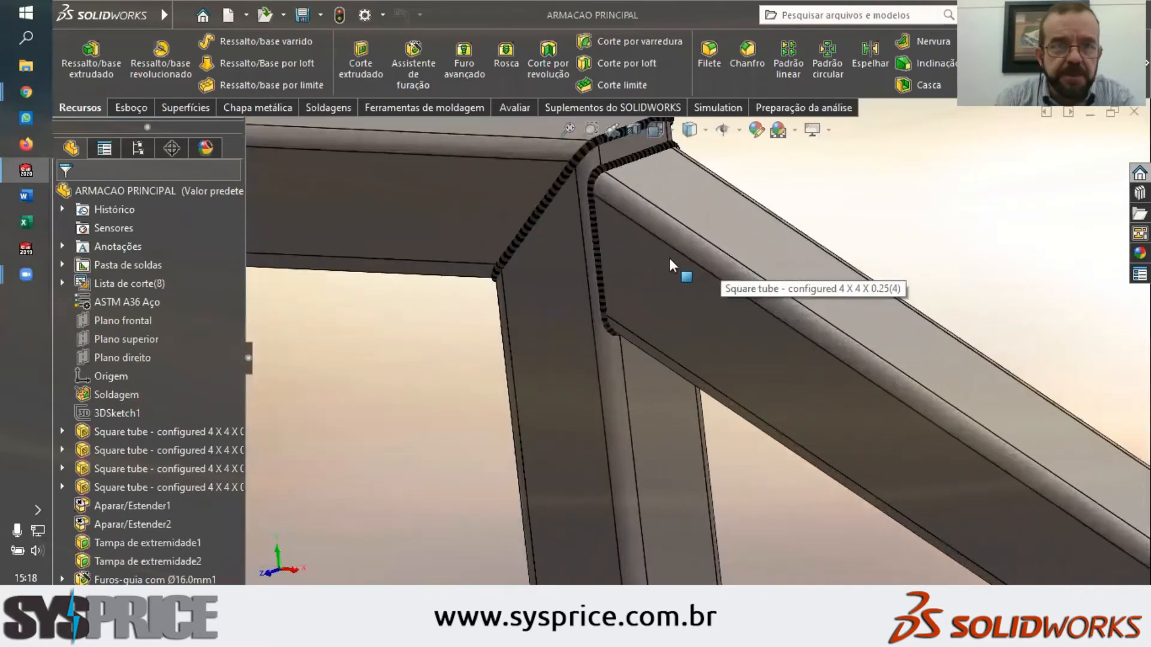
scroll(668, 261, "up", 2)
scroll(667, 261, "up", 4)
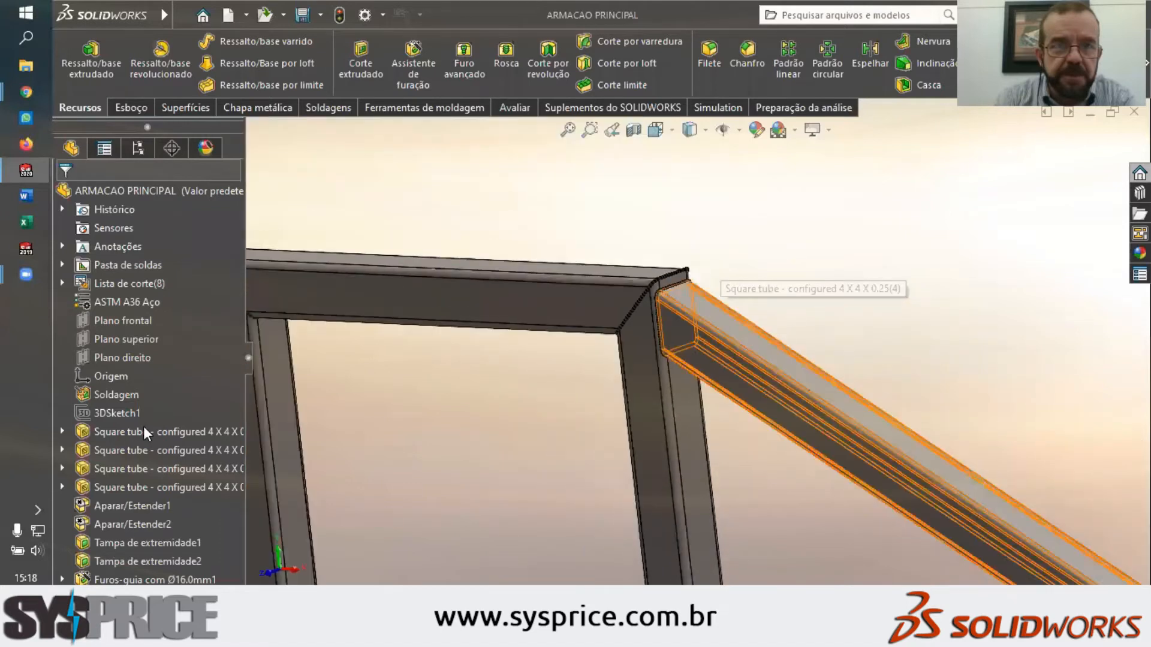
left_click_drag(120, 591, 183, 591)
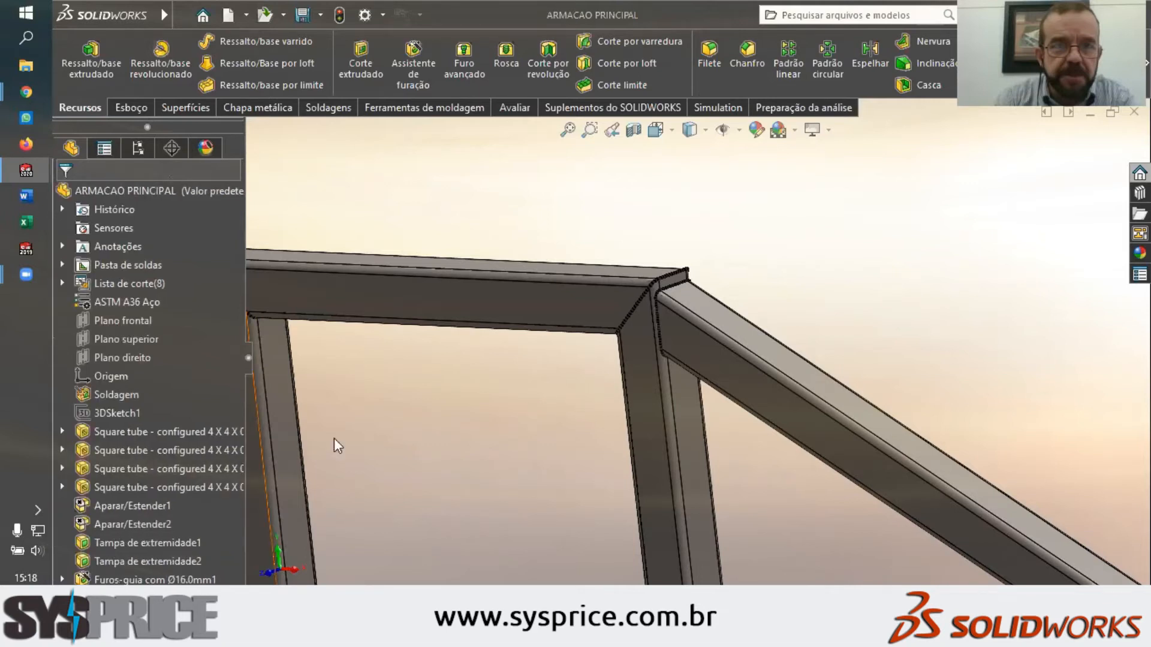
scroll(493, 361, "down", 2)
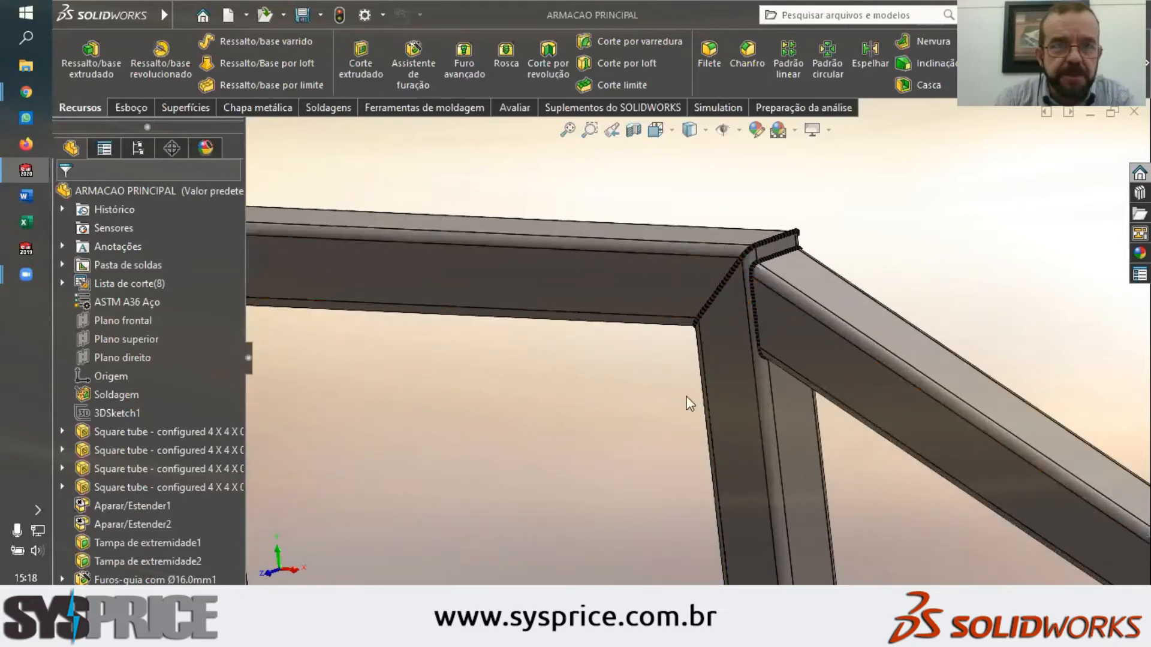
scroll(762, 282, "down", 2)
scroll(749, 294, "up", 4)
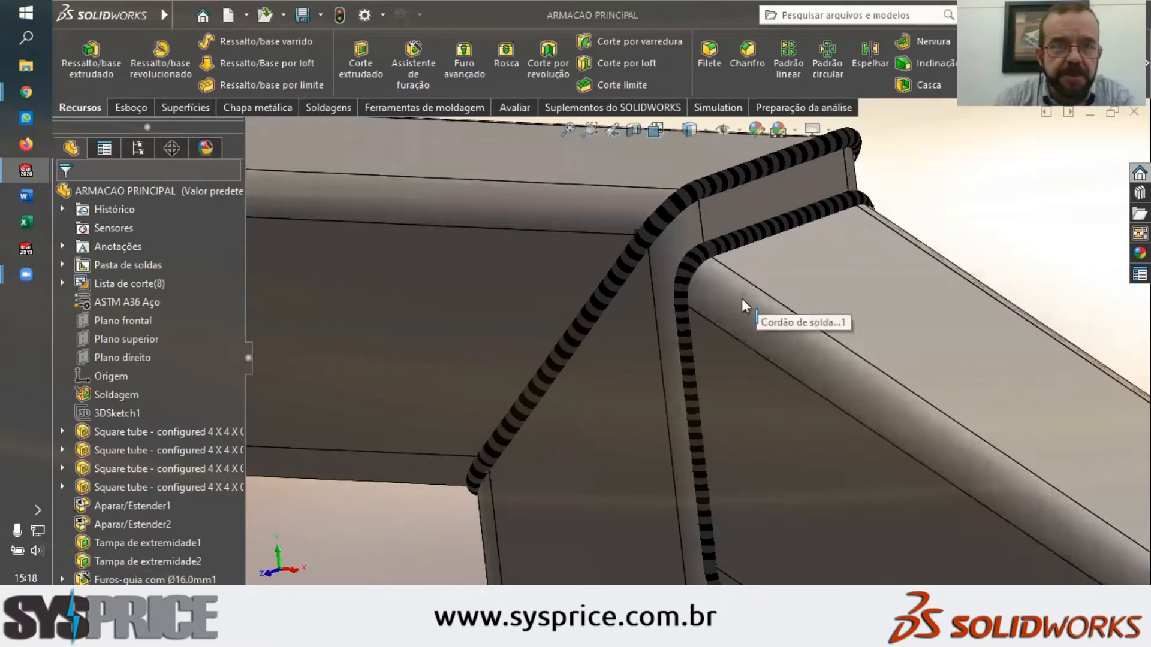
scroll(651, 328, "up", 6)
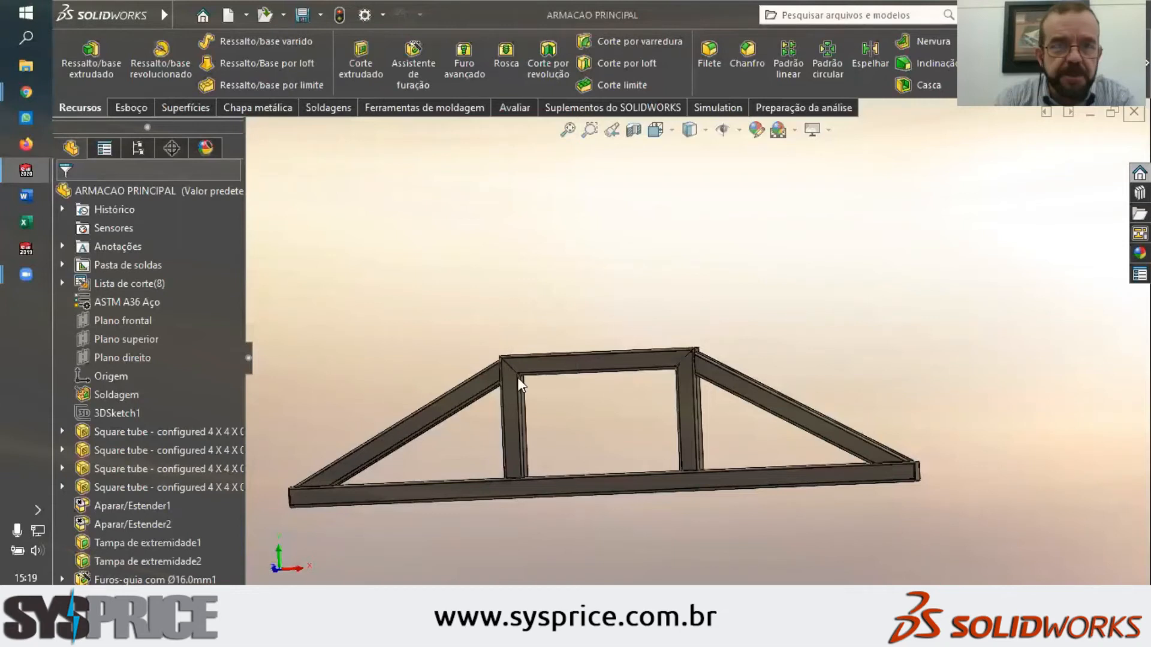
scroll(495, 336, "up", 2)
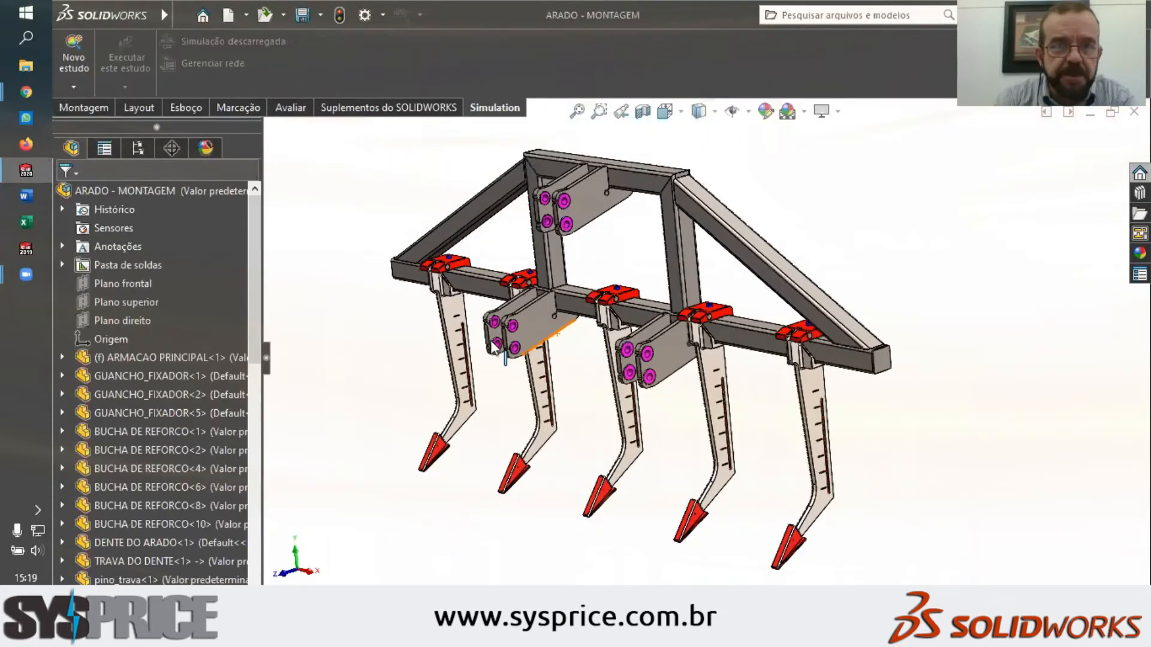
Examine the weld beads around the reinforcement bushings and between the GUANCHO_FIXADOR plates and the frame
scroll(493, 347, "down", 5)
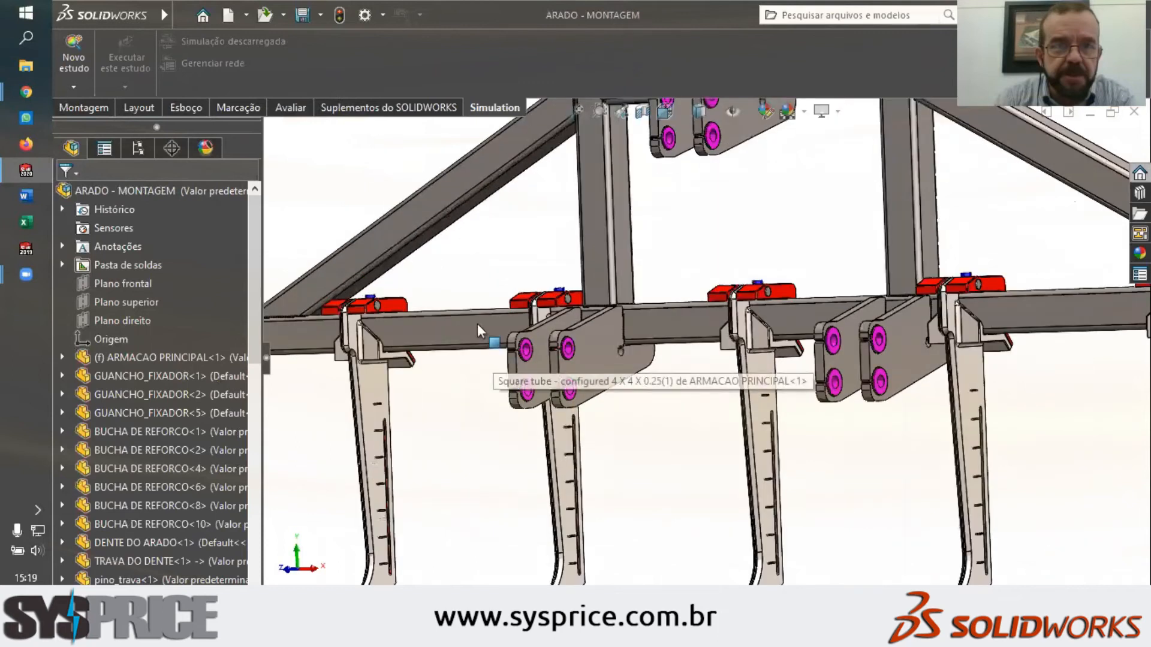
scroll(393, 342, "down", 2)
scroll(389, 326, "down", 3)
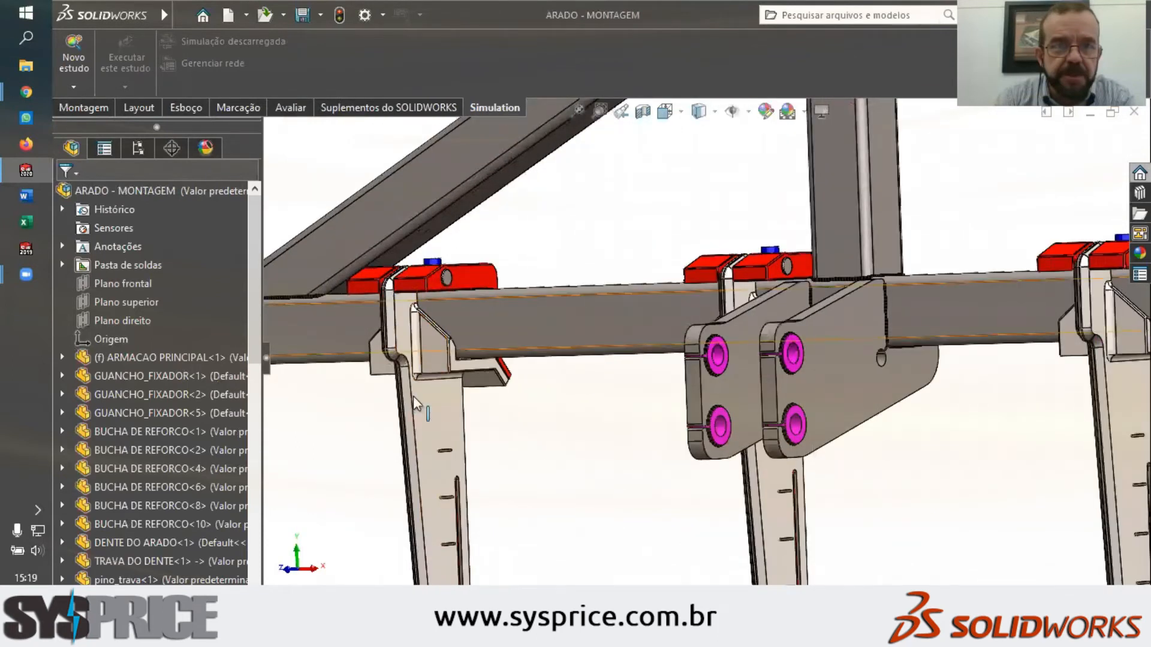
scroll(413, 396, "up", 6)
scroll(750, 326, "up", 2)
scroll(749, 359, "down", 6)
scroll(756, 370, "down", 5)
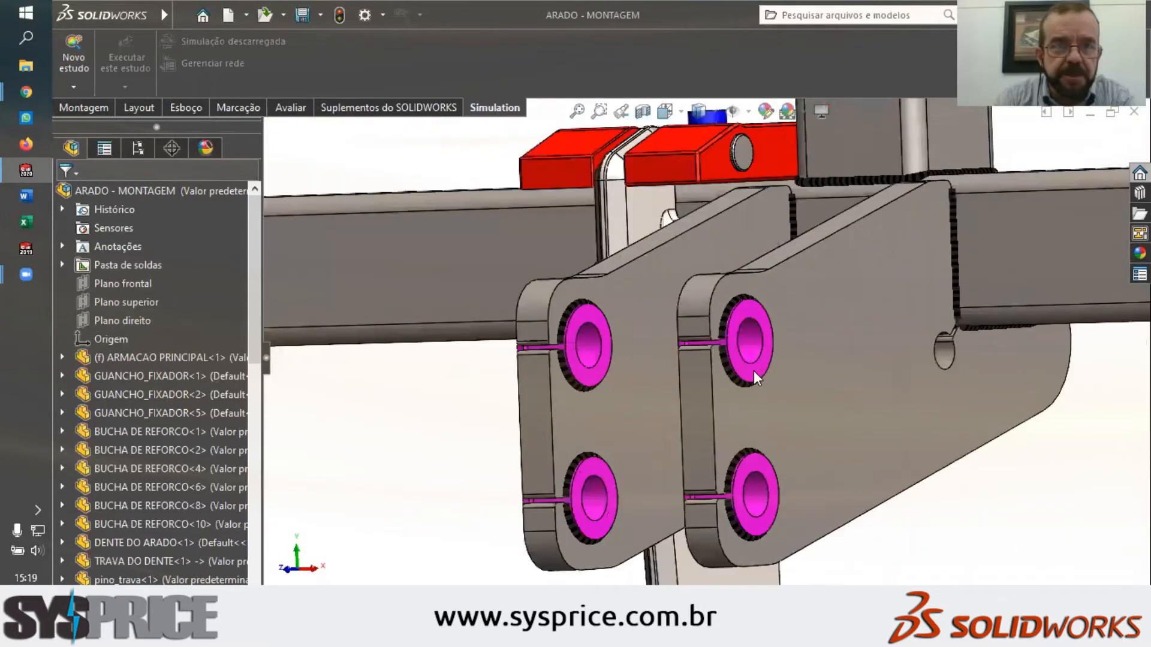
middle_click_drag(718, 416, 642, 472)
scroll(638, 455, "up", 6)
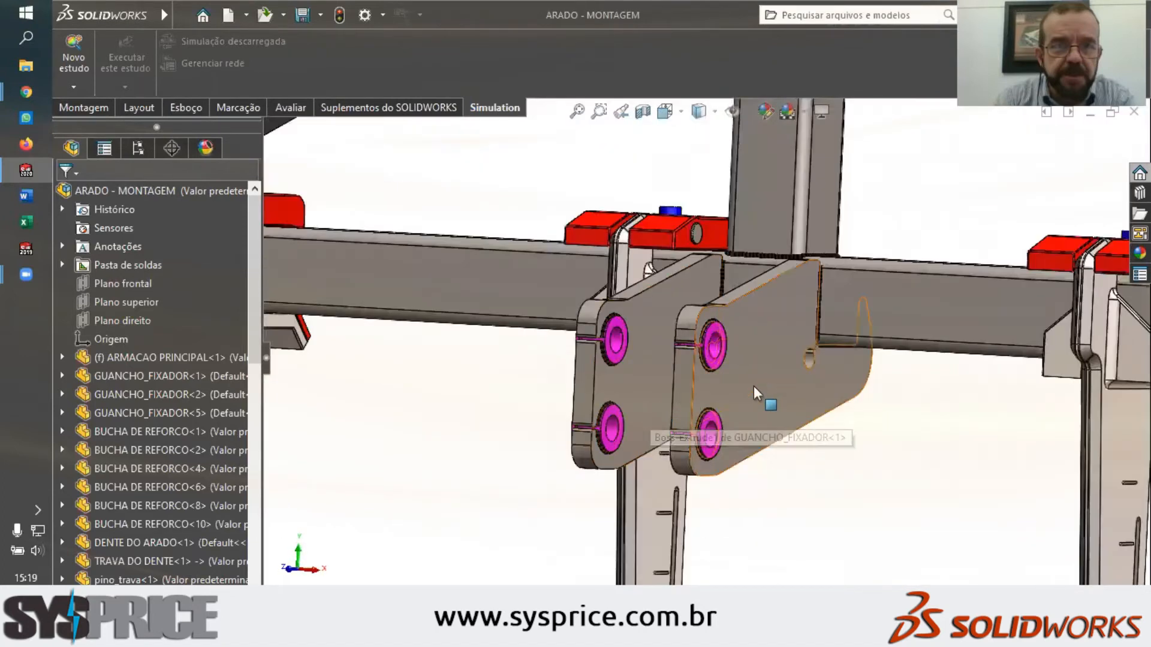
scroll(756, 378, "up", 8)
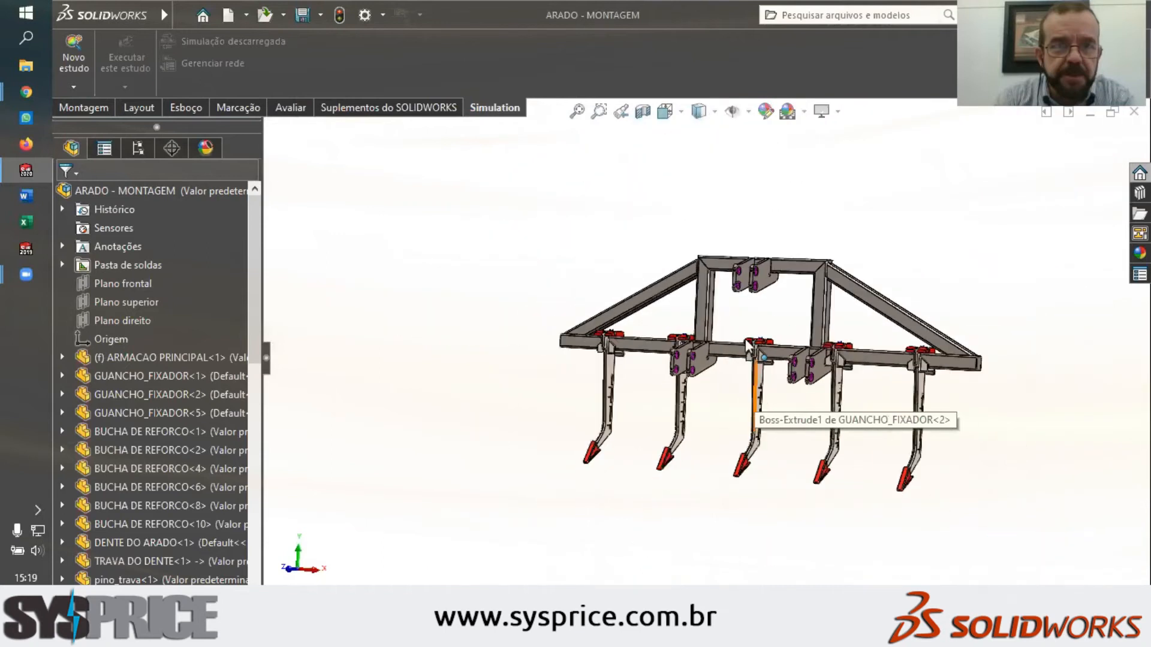
Expand the ARMACAO PRINCIPAL component in the assembly tree to check its assigned material
middle_click_drag(749, 354, 709, 374)
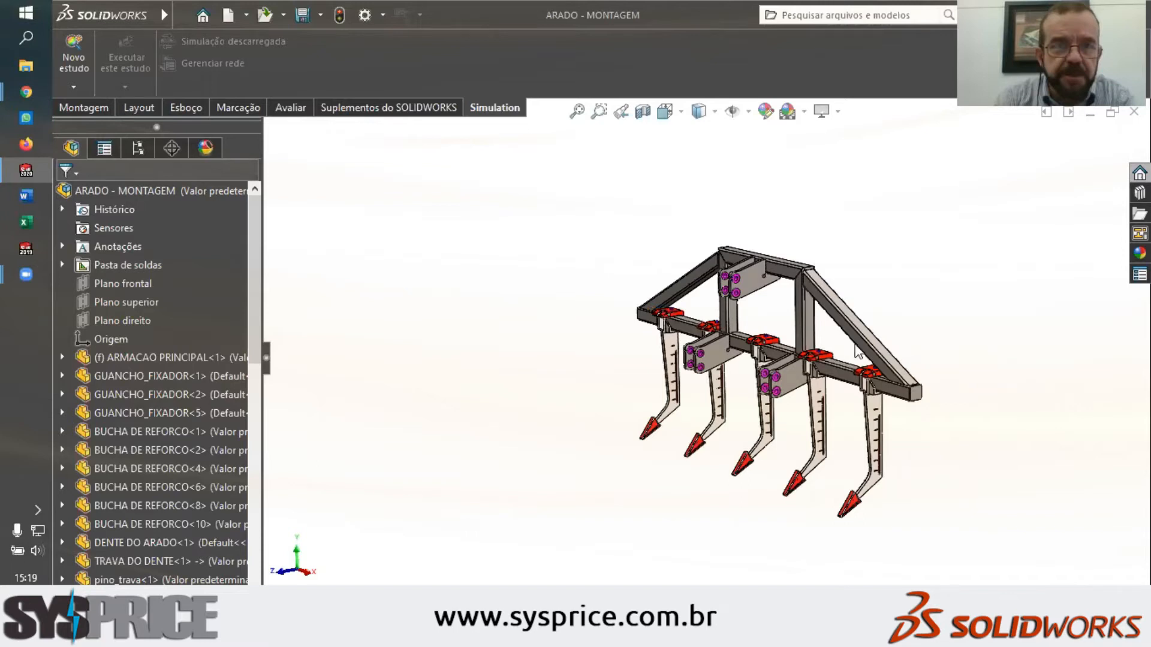
scroll(857, 353, "down", 5)
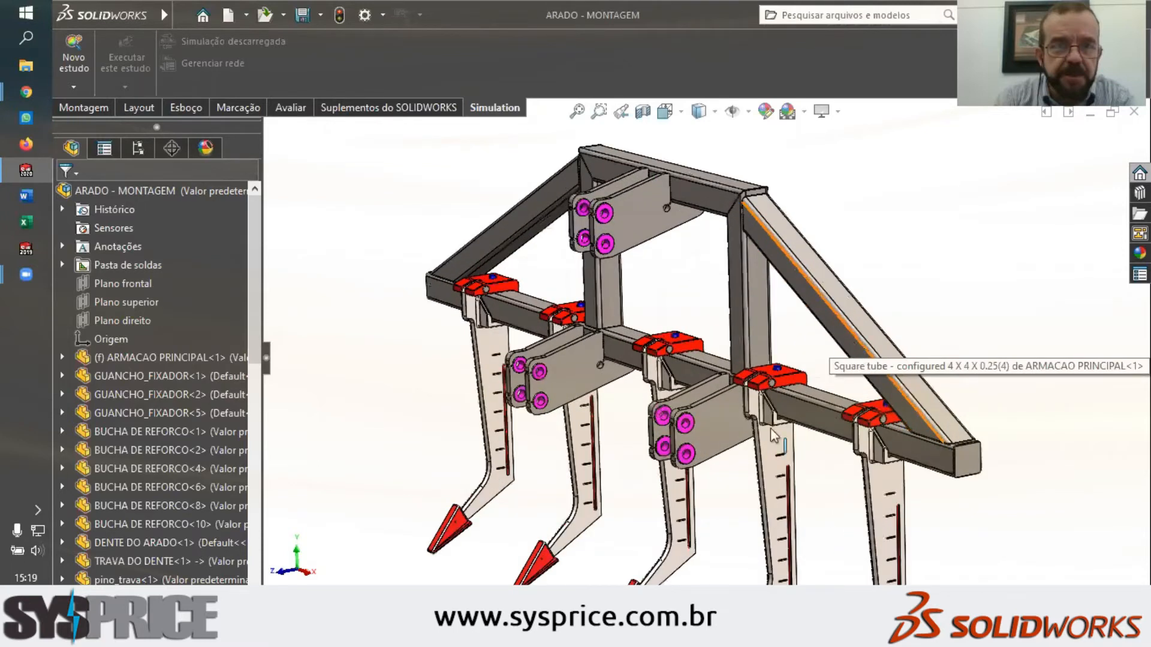
scroll(774, 436, "down", 5)
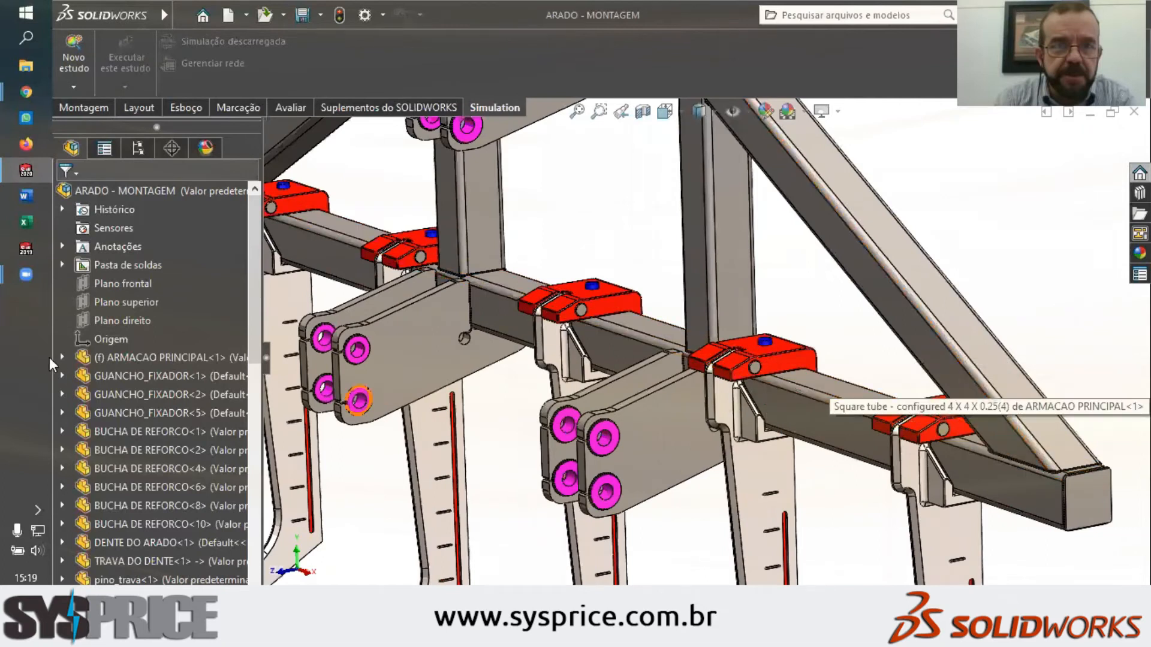
left_click(62, 358)
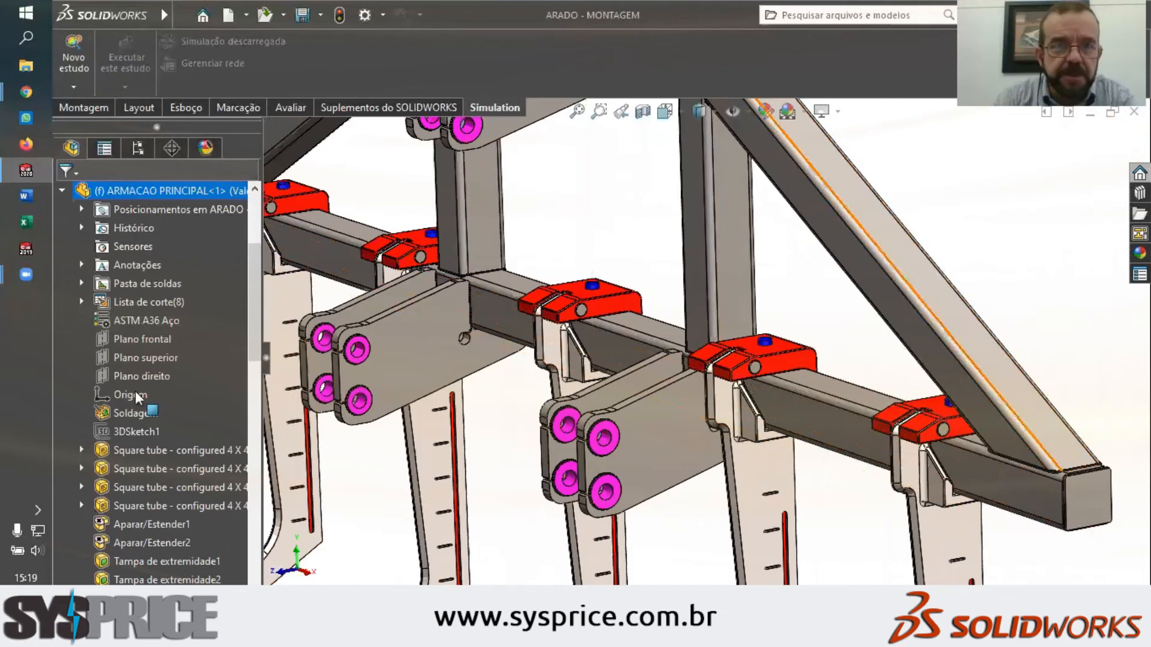
Select a GUANCHO_FIXADOR plate in the model and expand its component entry to check its material
left_click(410, 358)
left_click(62, 191)
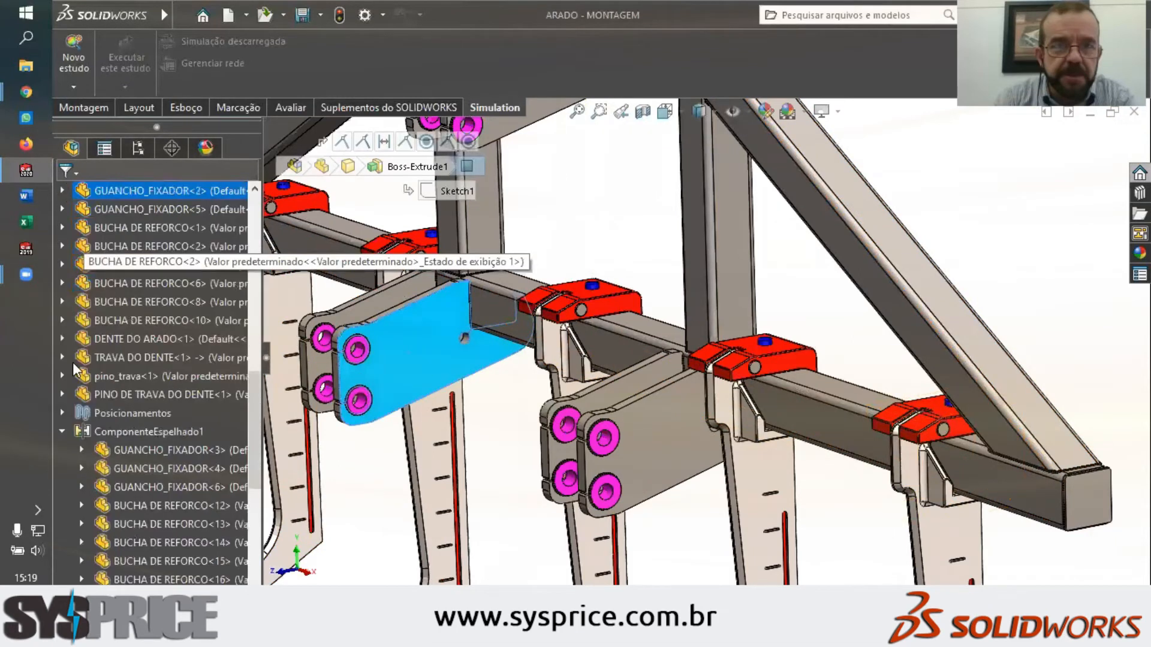
left_click(63, 191)
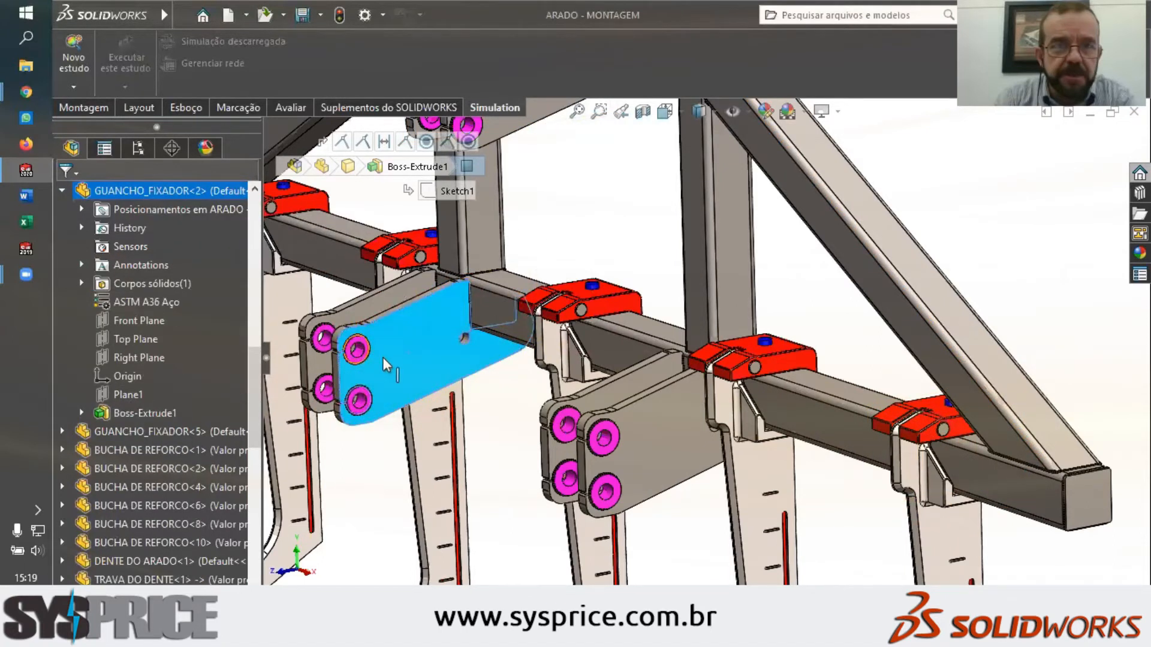
Select the upper reinforcement bushing on that plate and expand its component entry to check its material
scroll(397, 350, "down", 3)
scroll(393, 345, "down", 3)
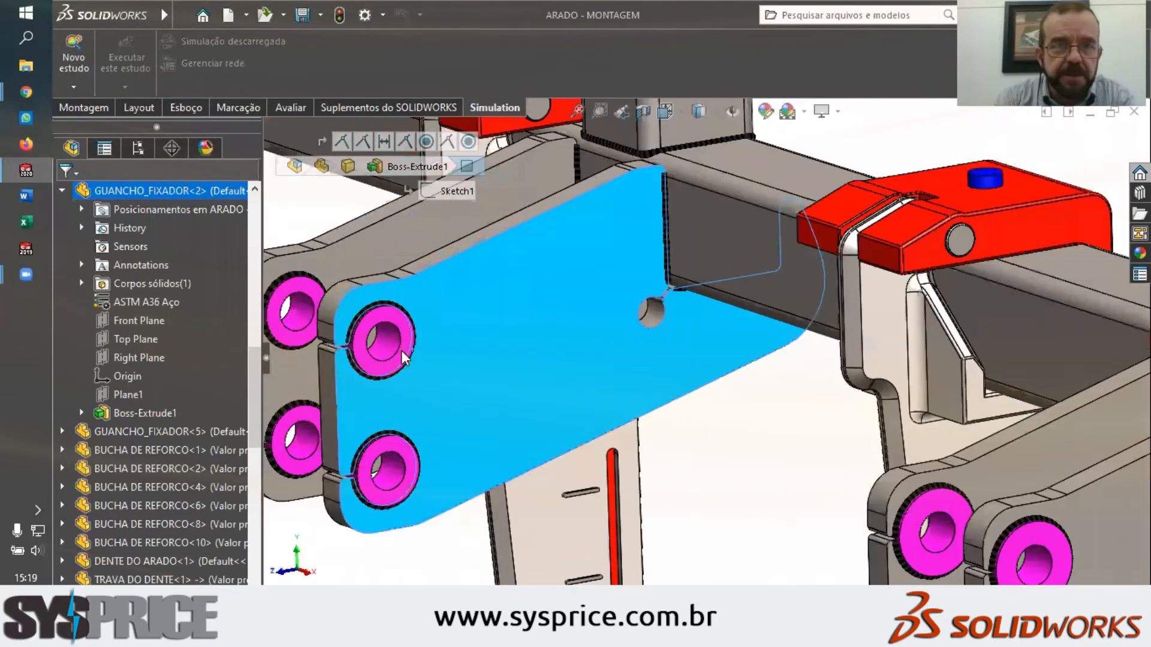
left_click(402, 350)
left_click(62, 524)
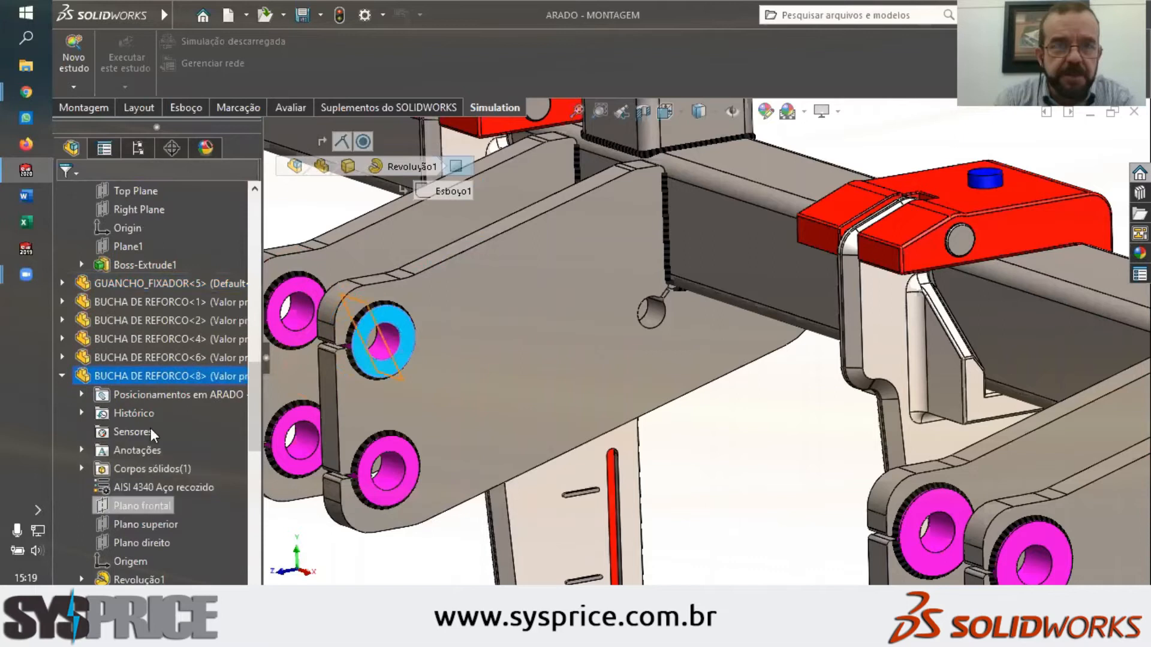
scroll(162, 428, "down", 1)
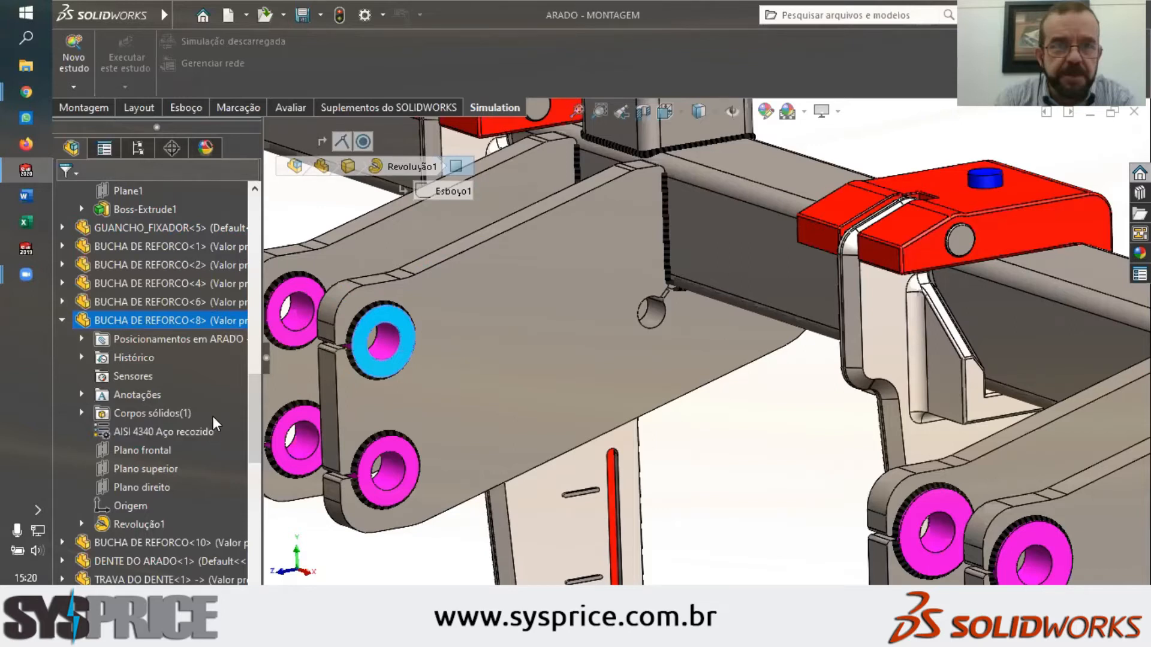
Collapse the bushing's entry and review the whole plough together with its mirrored and linearly patterned components
scroll(624, 324, "up", 5)
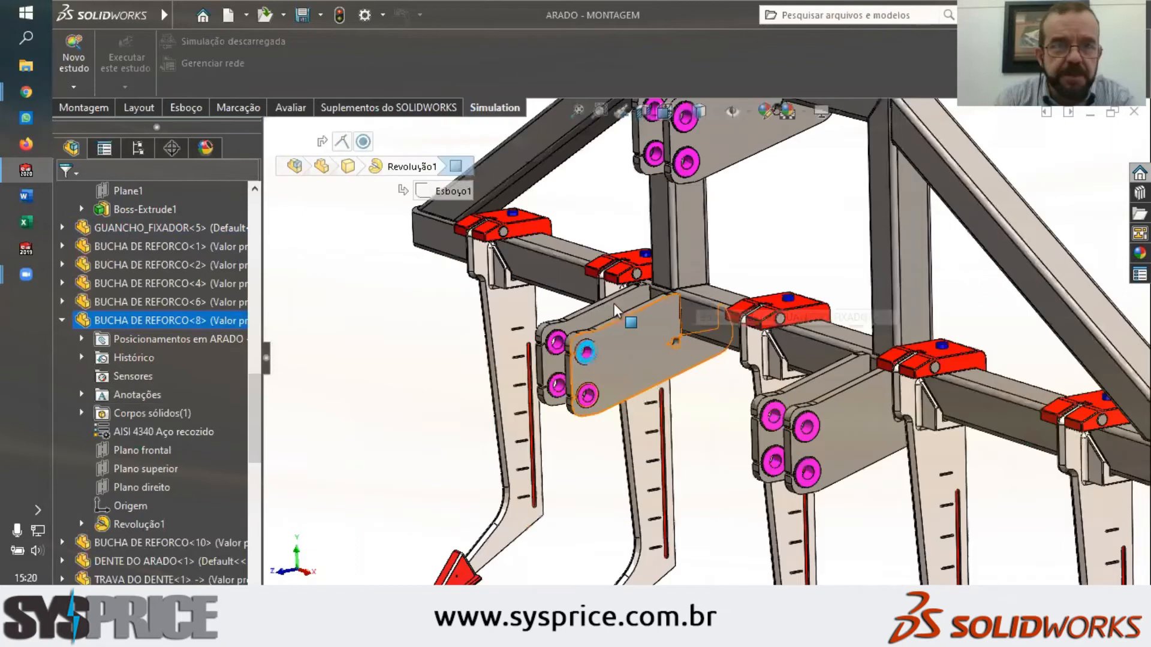
scroll(683, 312, "up", 5)
middle_click_drag(528, 362, 497, 354)
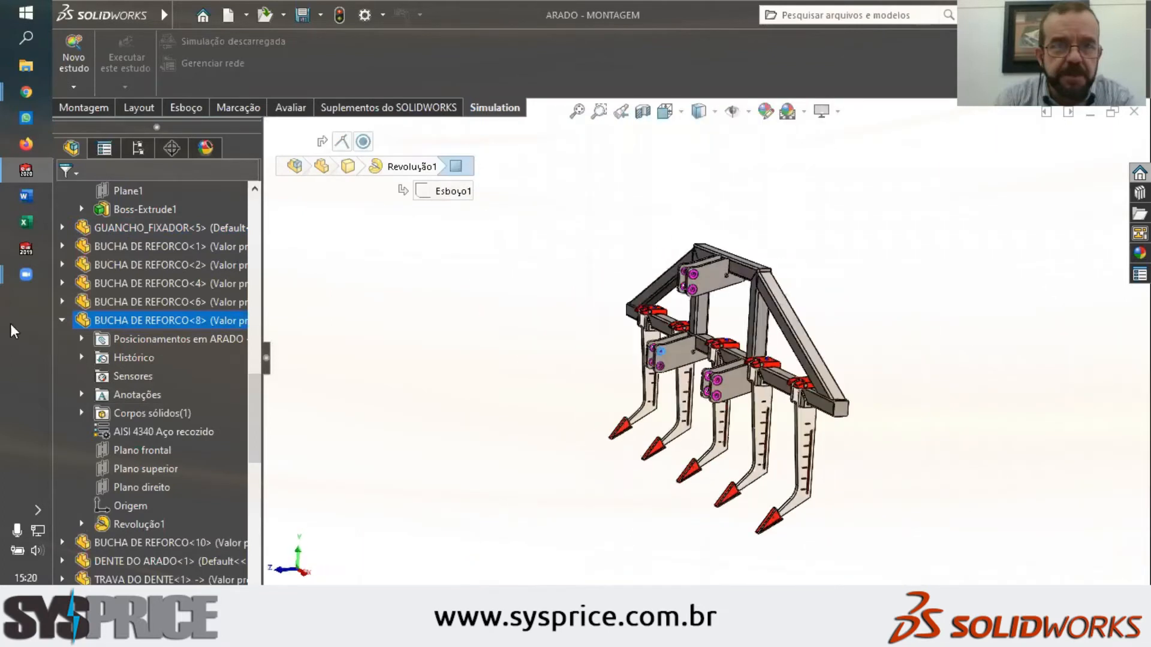
left_click(62, 320)
scroll(175, 432, "down", 4)
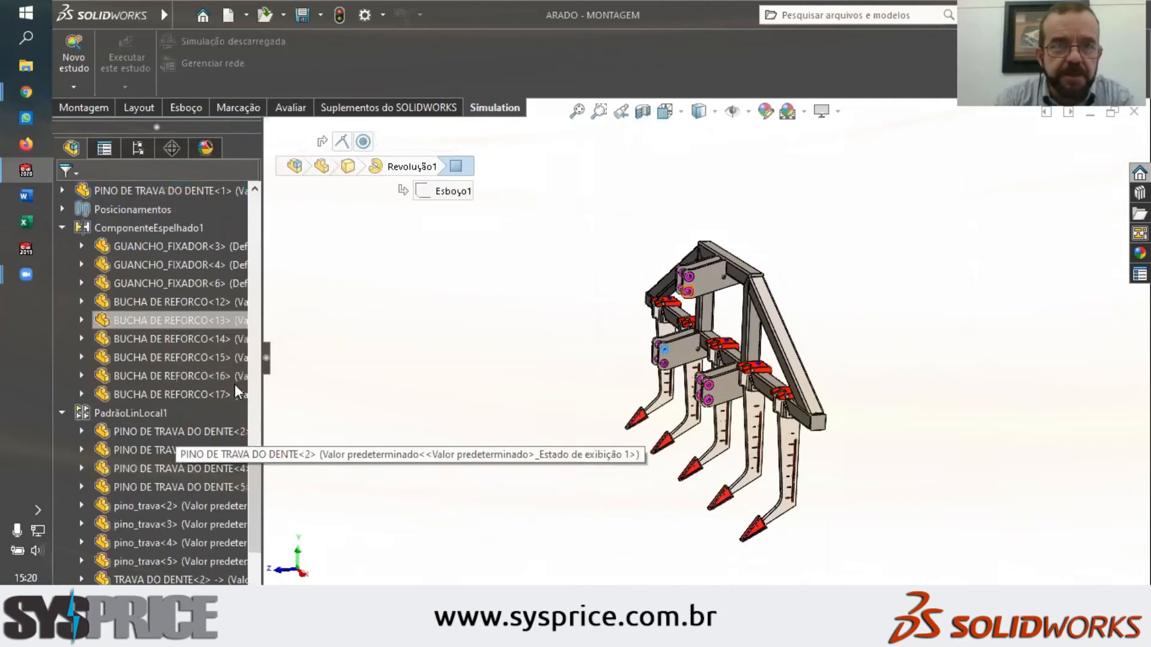
mouse_move(481, 385)
middle_mouse_down()
mouse_move(543, 398)
mouse_move(511, 400)
mouse_move(473, 367)
mouse_move(475, 380)
middle_mouse_up()
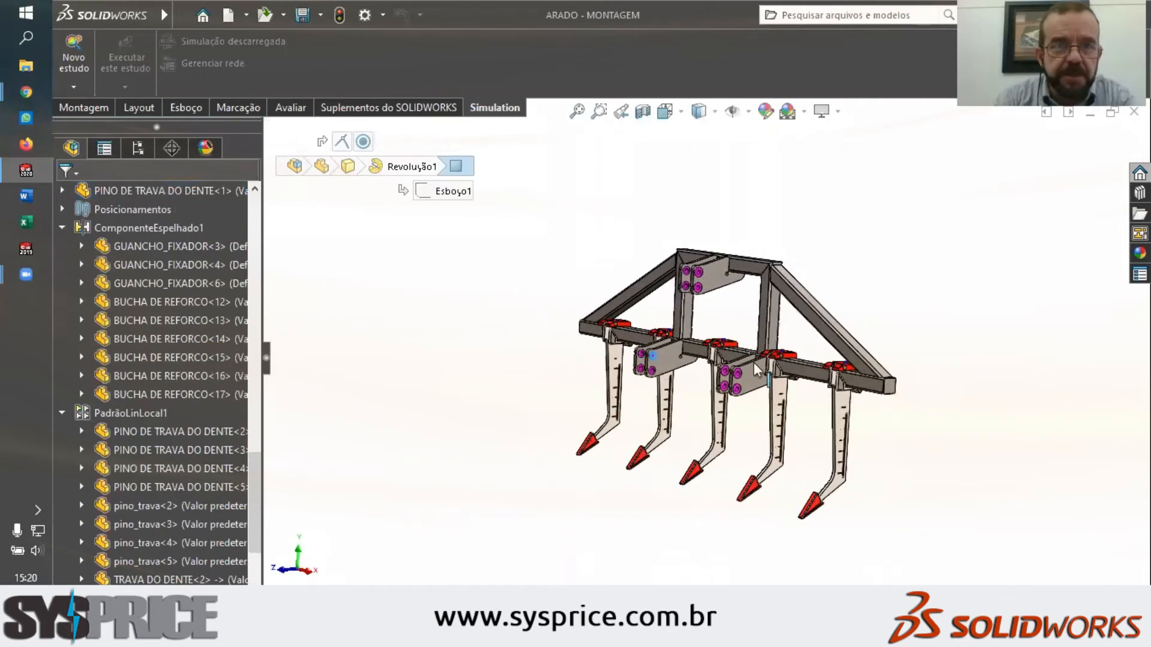
scroll(753, 336, "down", 2)
scroll(755, 339, "down", 1)
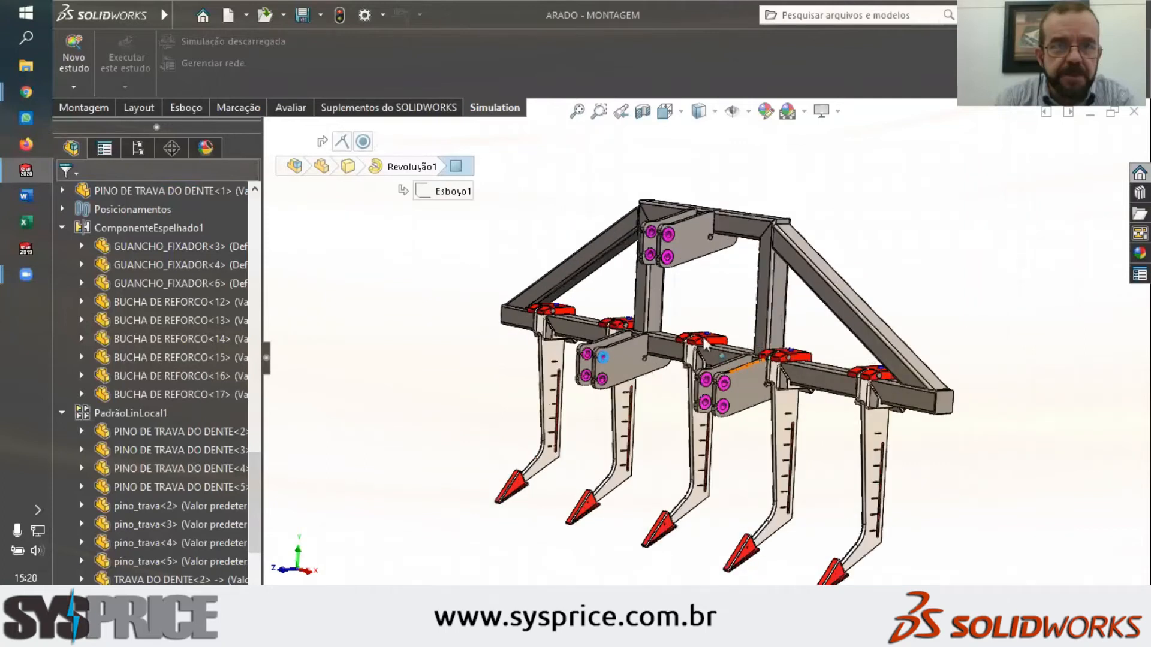
scroll(796, 384, "up", 3)
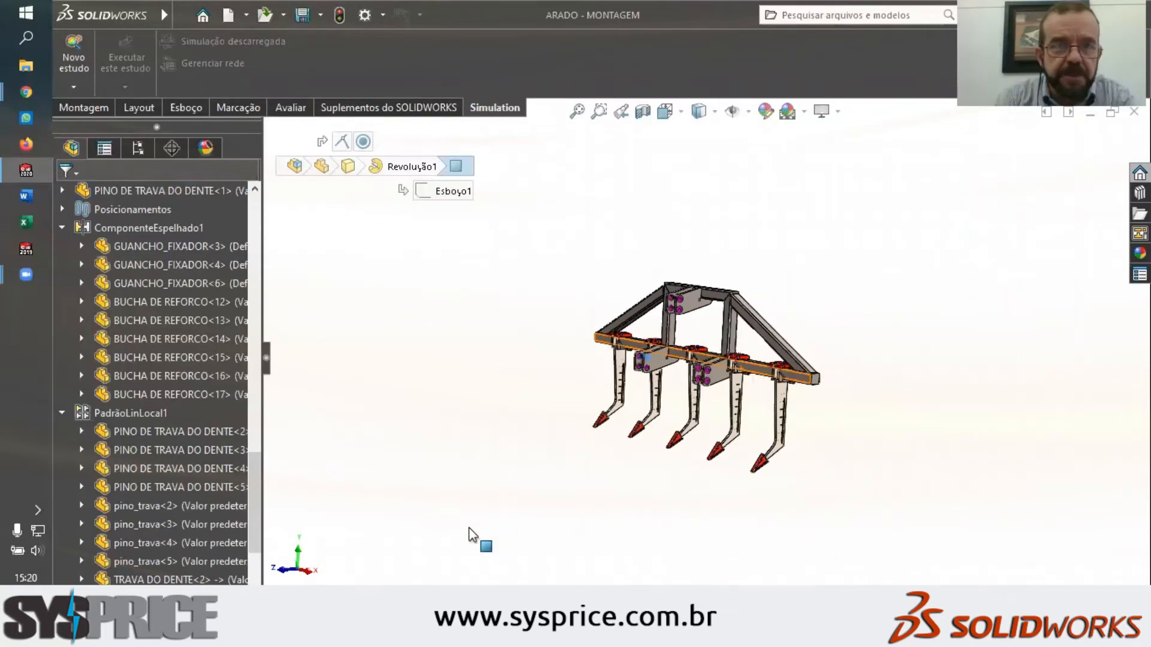
Open the Análise estática simulation study and collapse its list of parts
left_click(350, 107)
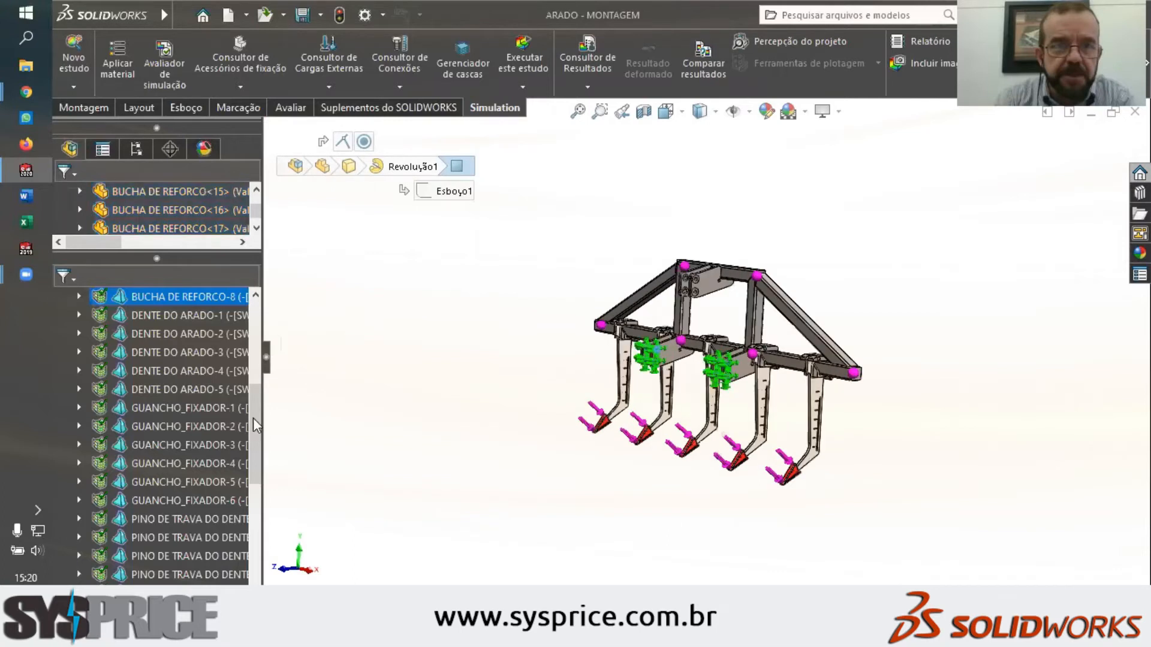
scroll(253, 419, "up", 5)
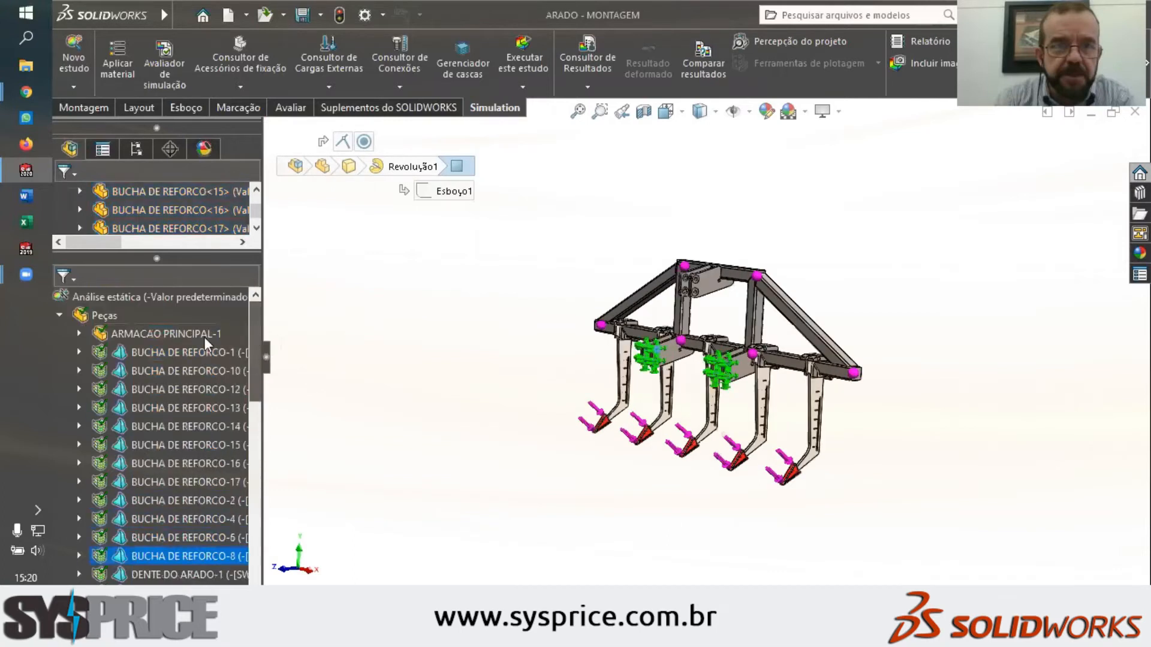
left_click(59, 315)
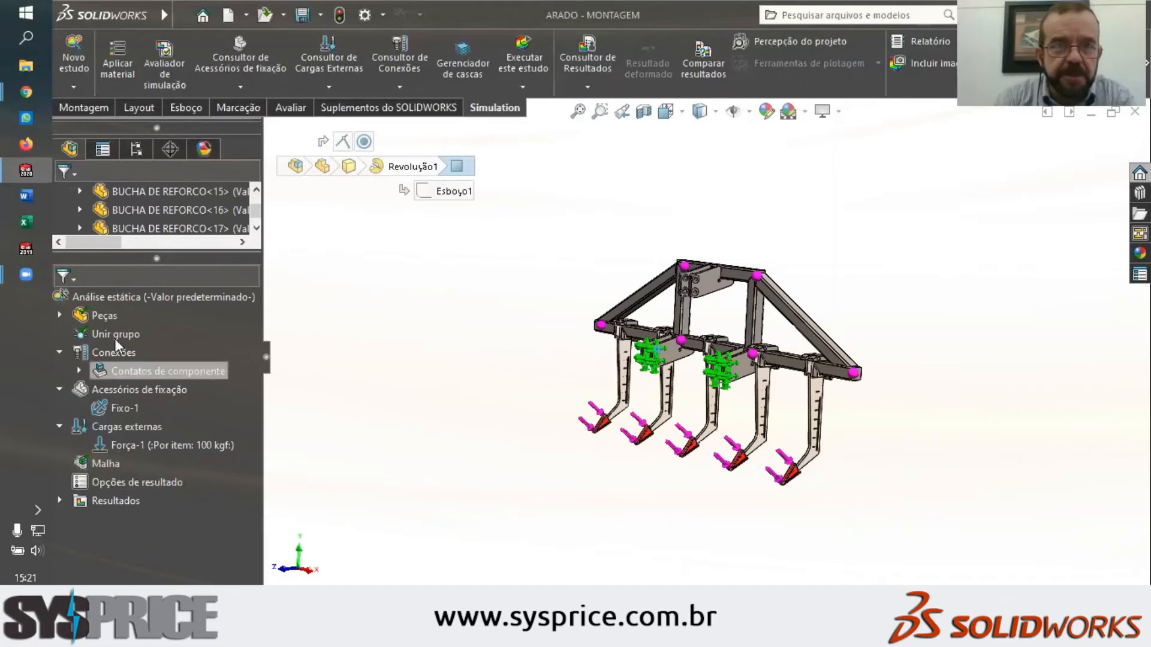
Open a new component contact definition, examine its contact types beside the clamps and hitch plates, and cancel it
right_click(145, 372)
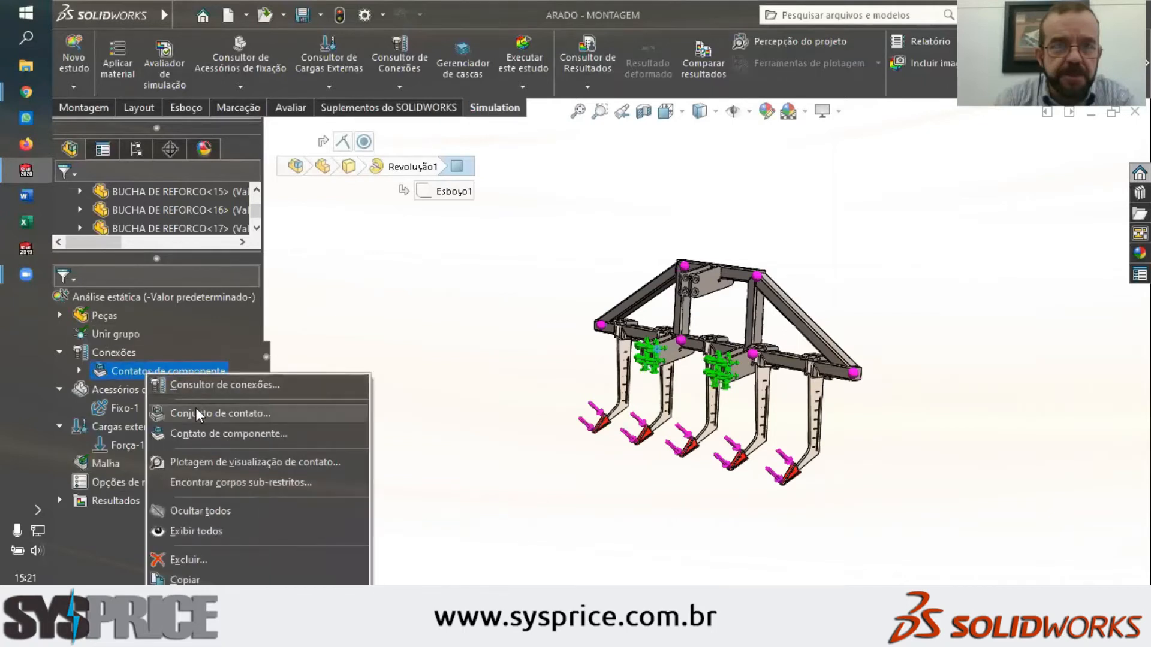
left_click(207, 434)
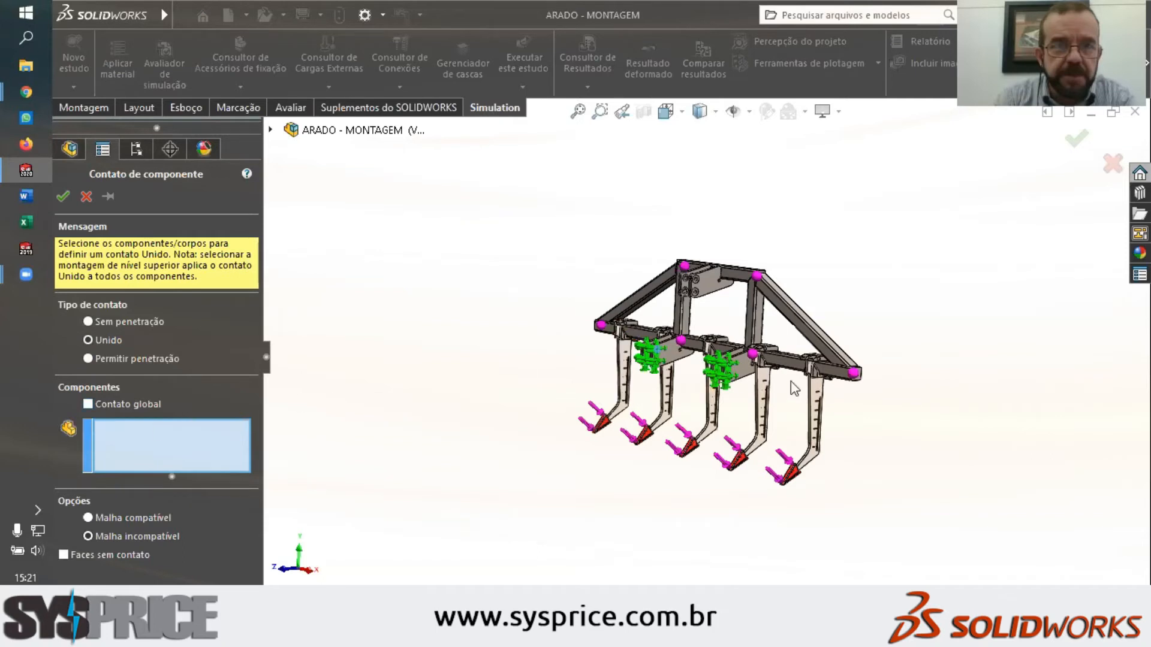
scroll(712, 394, "down", 6)
scroll(758, 349, "down", 2)
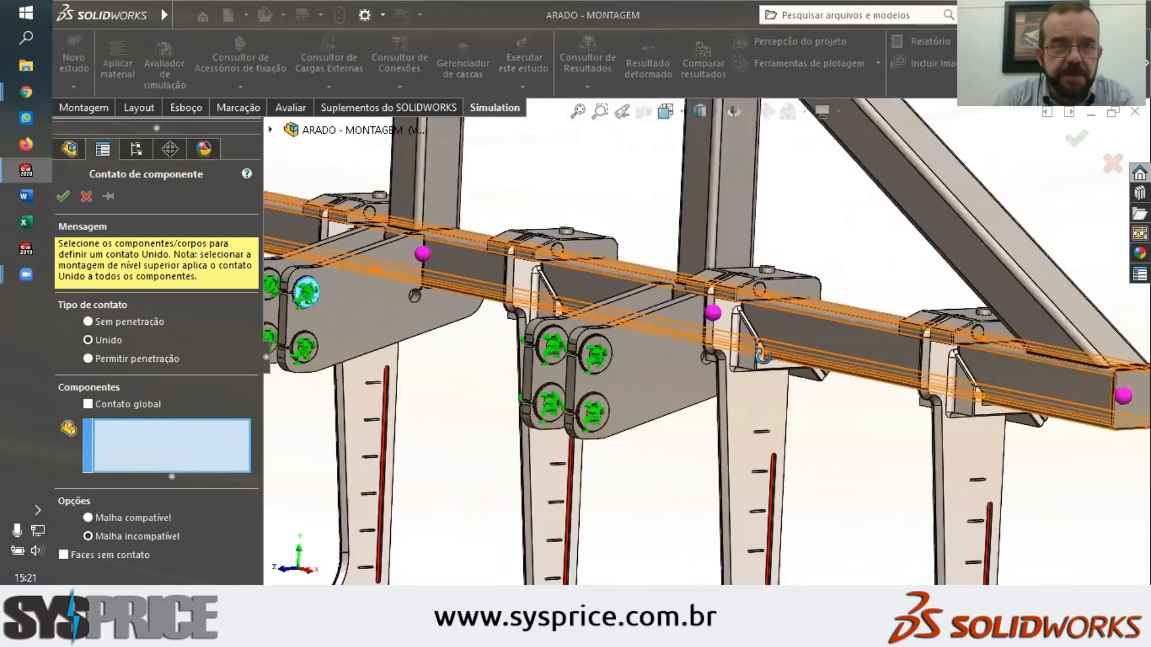
middle_click_drag(794, 329, 838, 338)
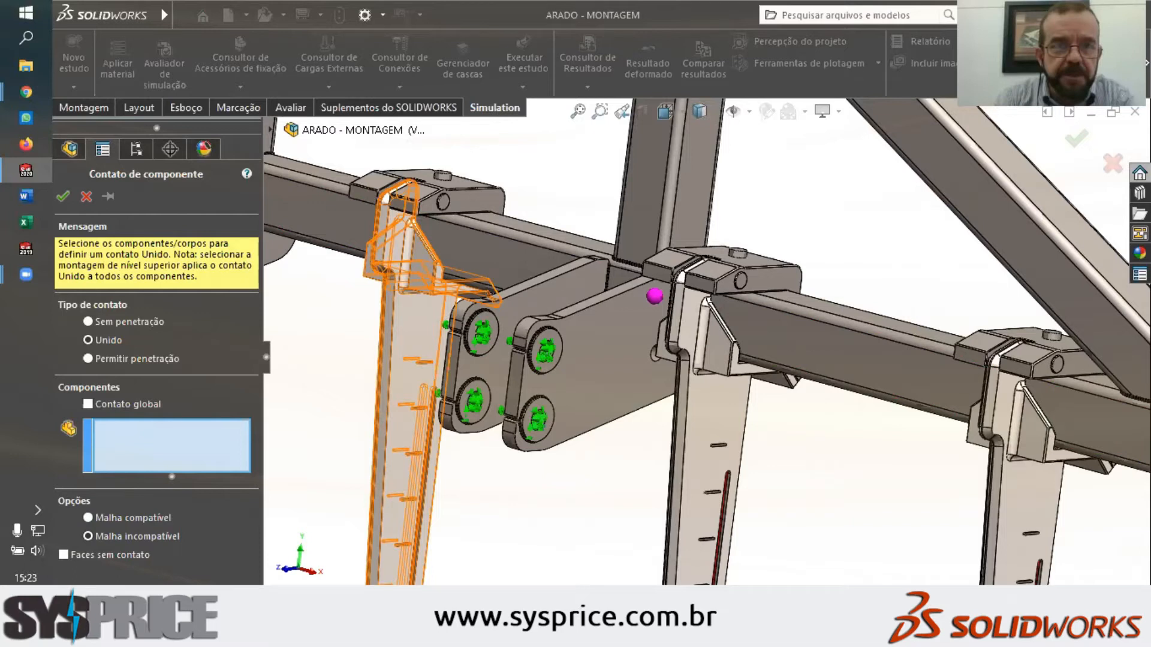
left_click(87, 196)
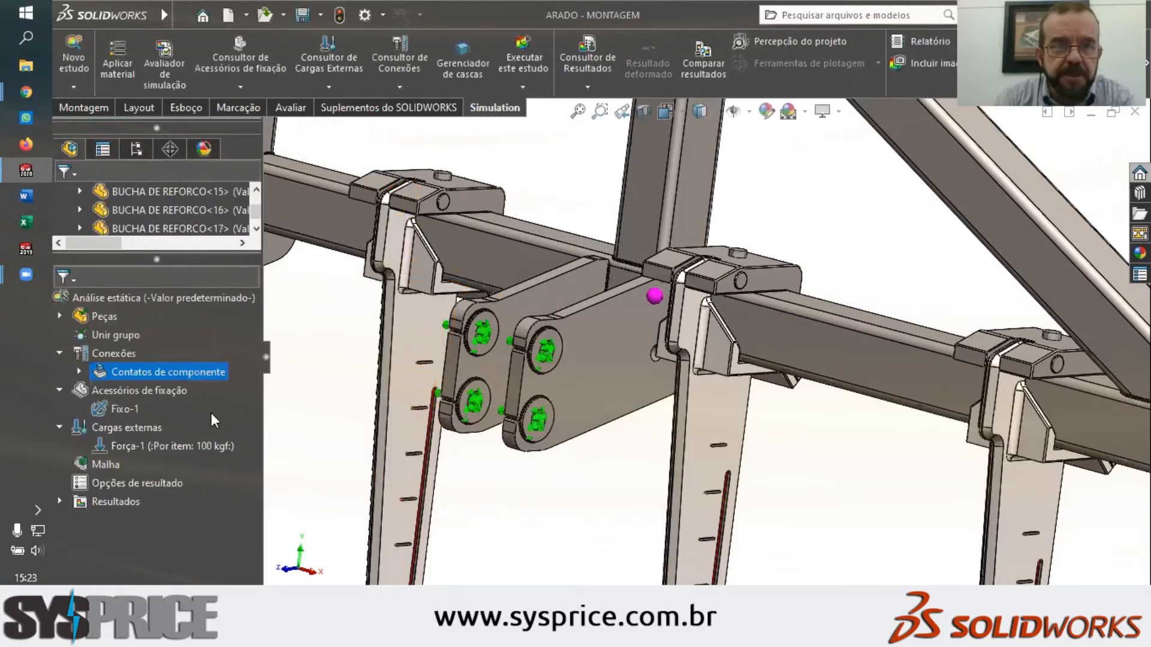
Bring the whole plough into view and display the mesh of the static study
right_click(110, 460)
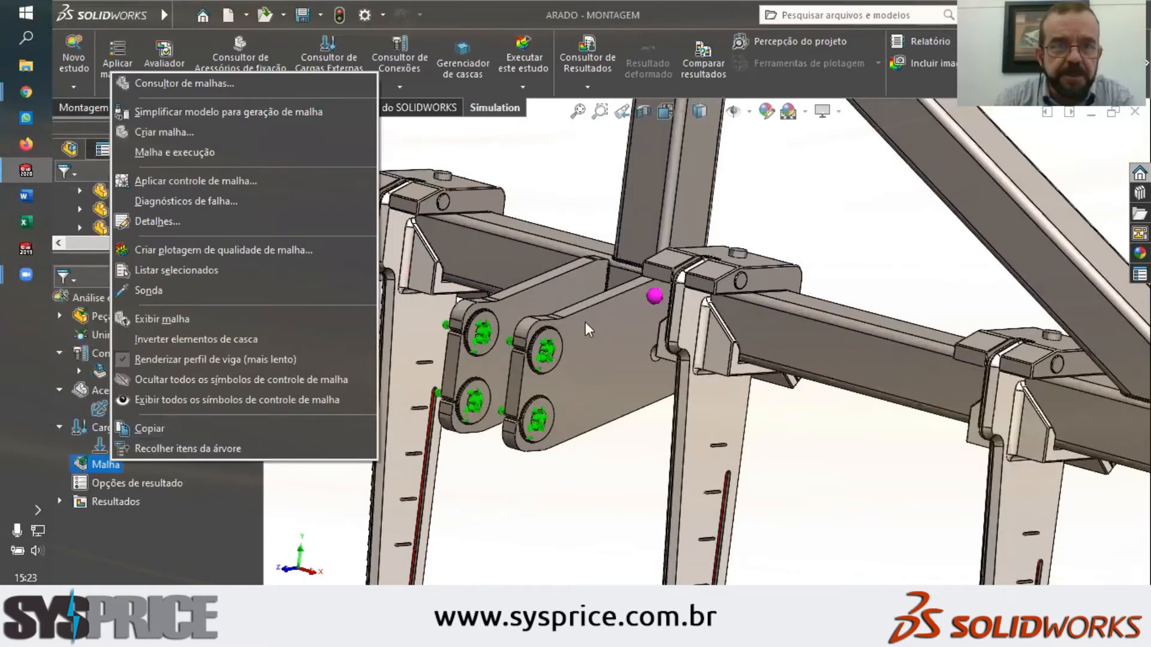
left_click(574, 192)
scroll(519, 225, "up", 4)
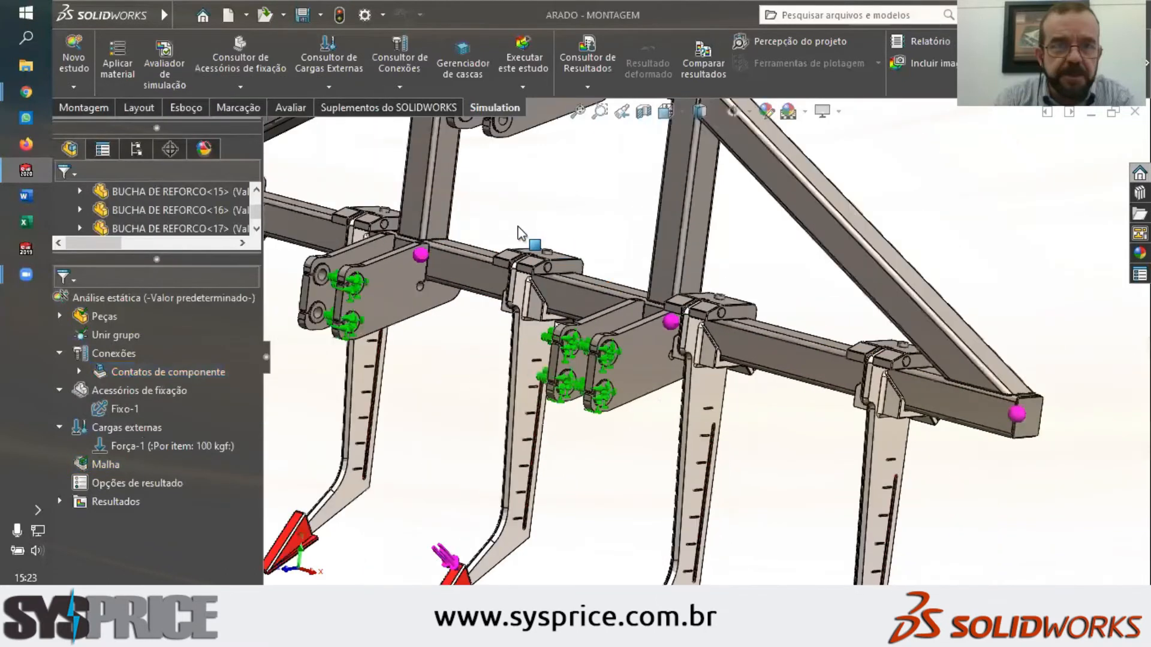
scroll(505, 256, "up", 2)
middle_click_drag(504, 258, 593, 331)
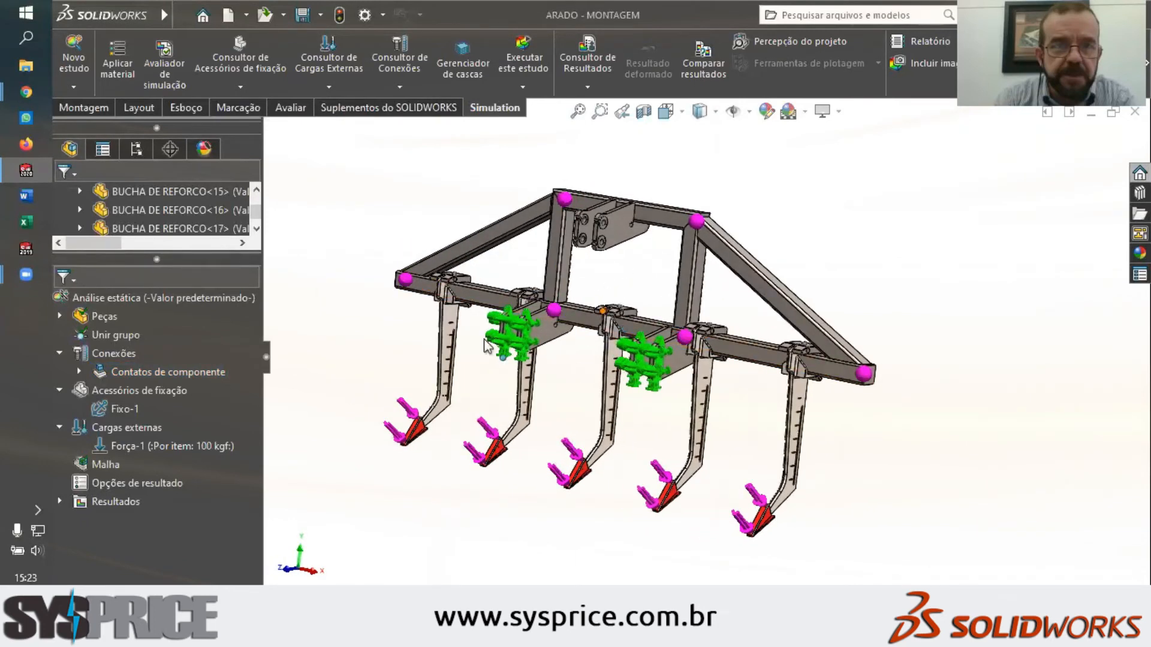
left_click(108, 465)
right_click(107, 465)
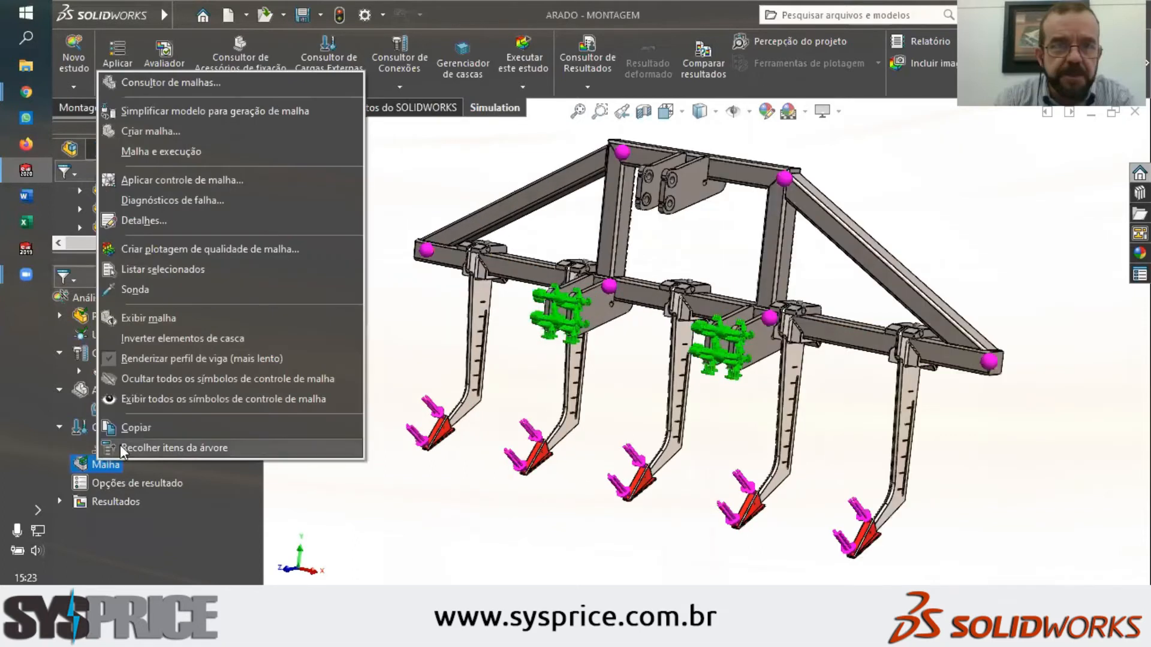
left_click(146, 318)
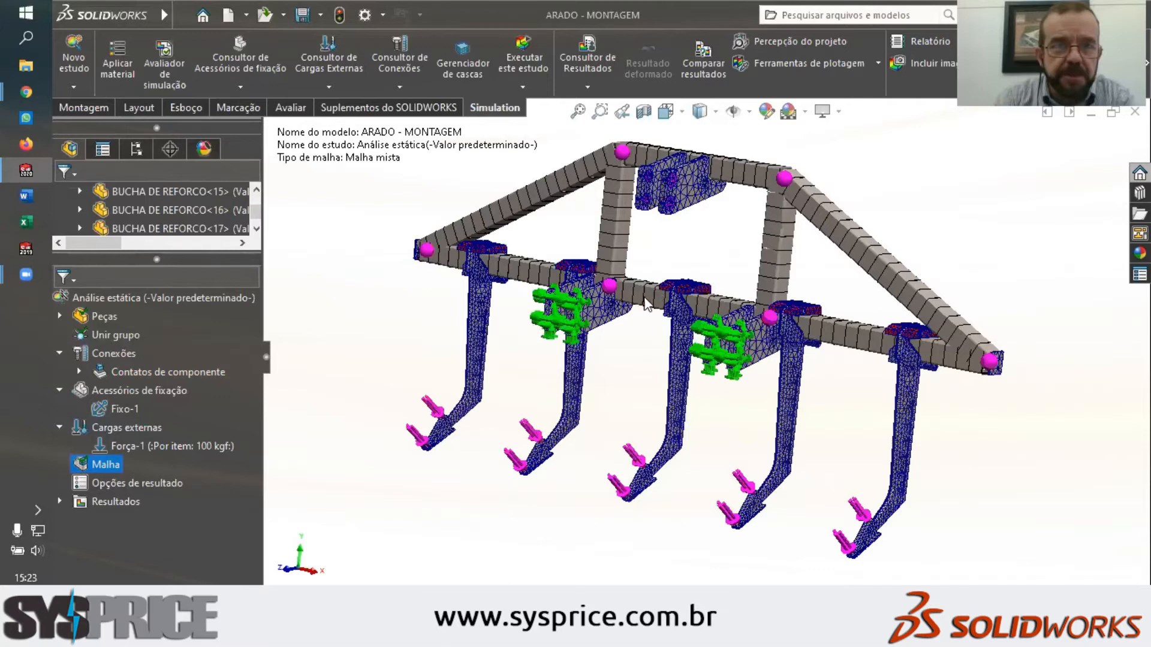
Examine the mesh closely on a pair of lower hitch plates, their bushings and the adjoining beam
scroll(592, 307, "down", 2)
scroll(592, 307, "down", 3)
scroll(589, 301, "down", 6)
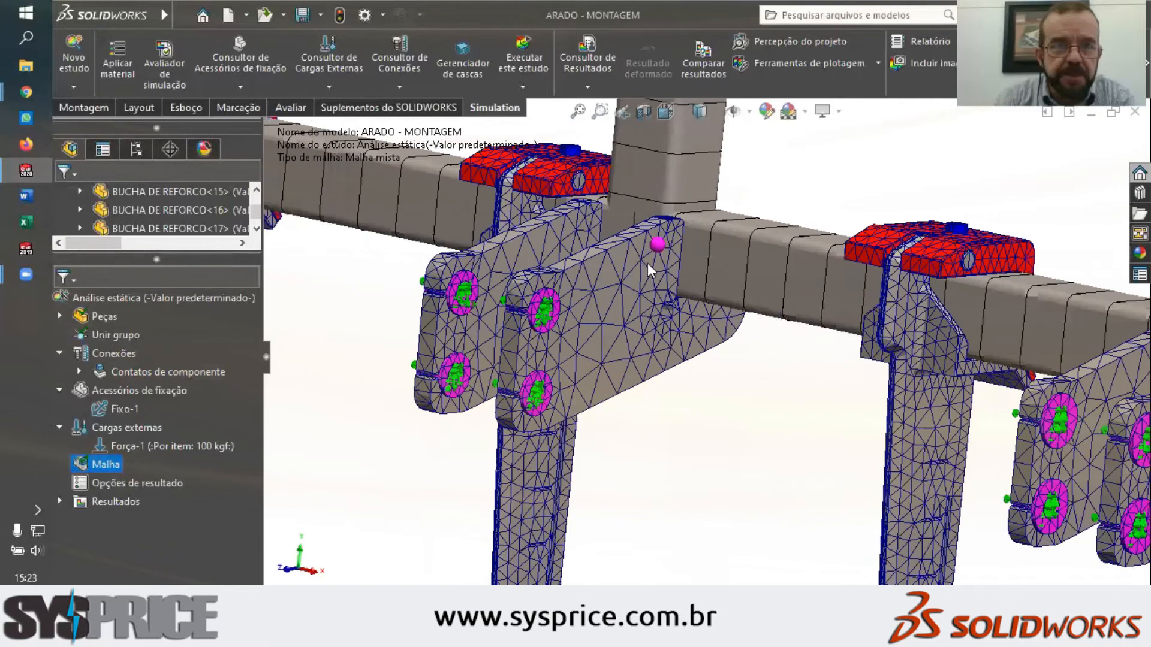
scroll(647, 262, "down", 2)
scroll(611, 192, "down", 2)
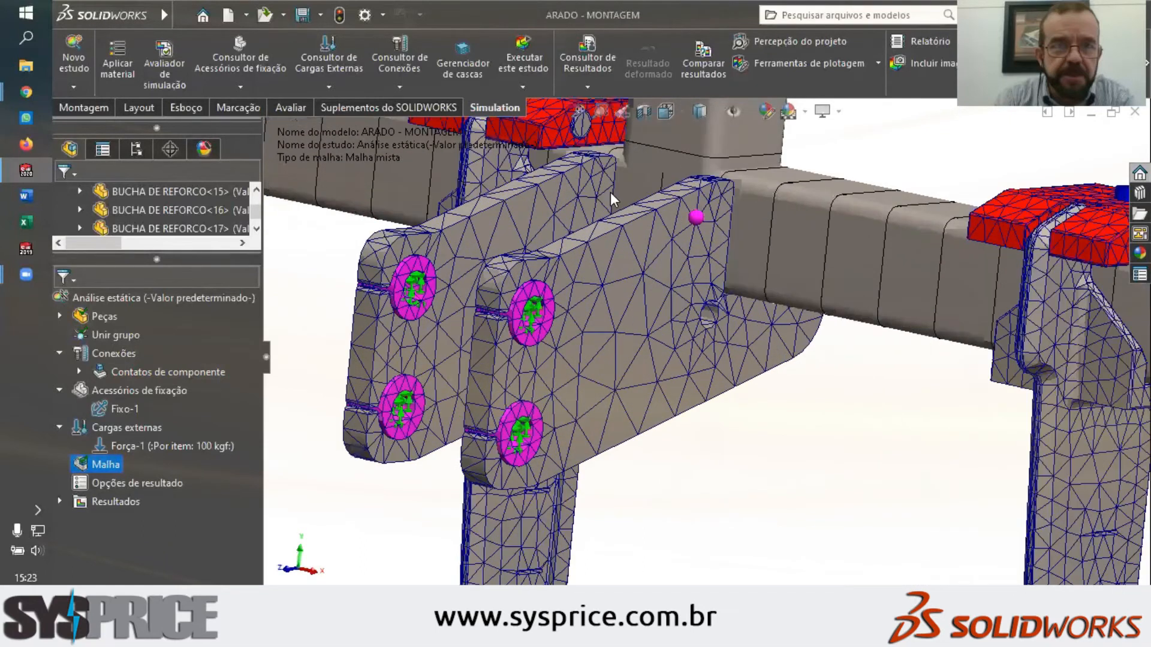
scroll(609, 193, "down", 2)
scroll(604, 266, "down", 2)
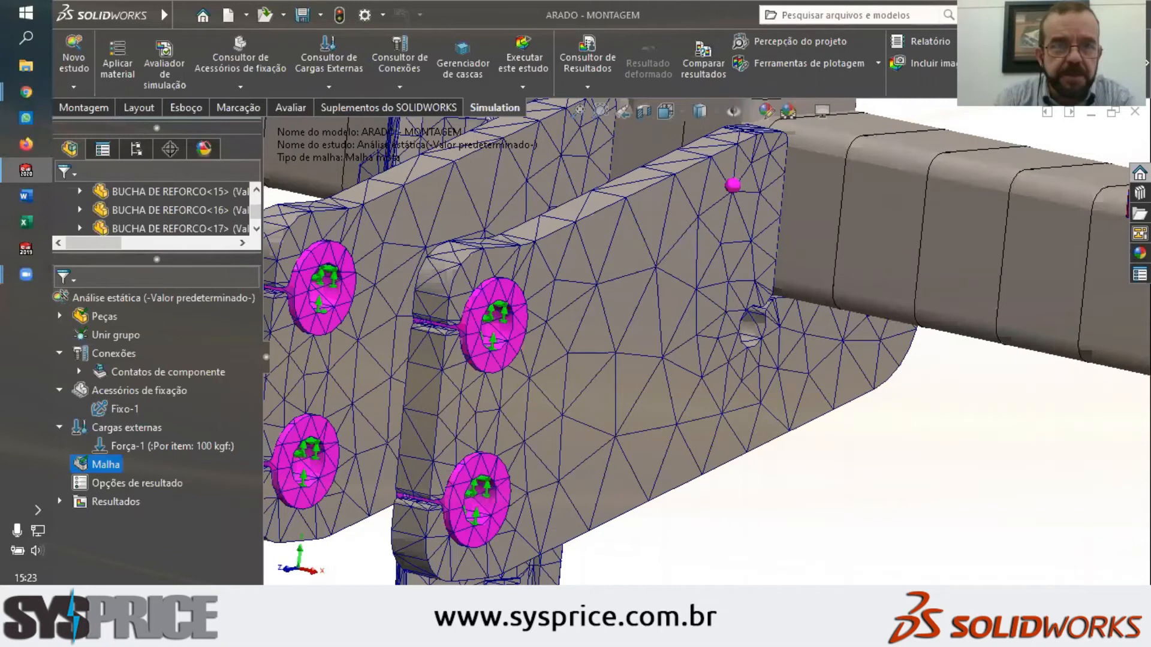
key("alt+Tab")
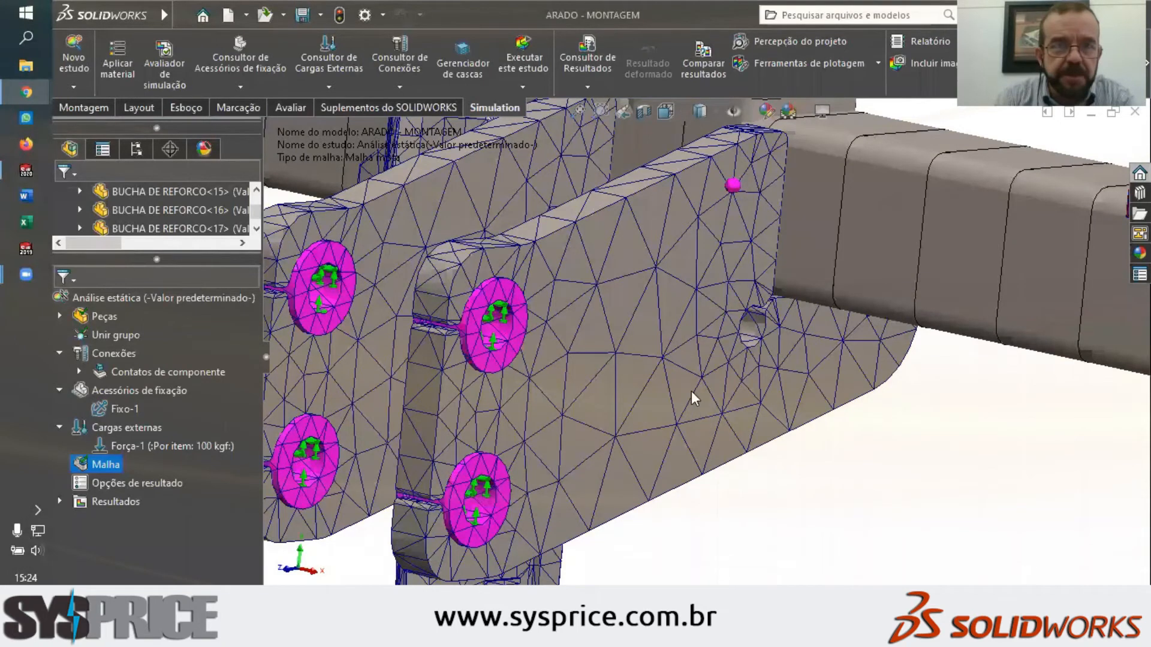
Review the mixed mesh across the complete plough, comparing the beam members with the solid plates and tines
scroll(692, 391, "up", 10)
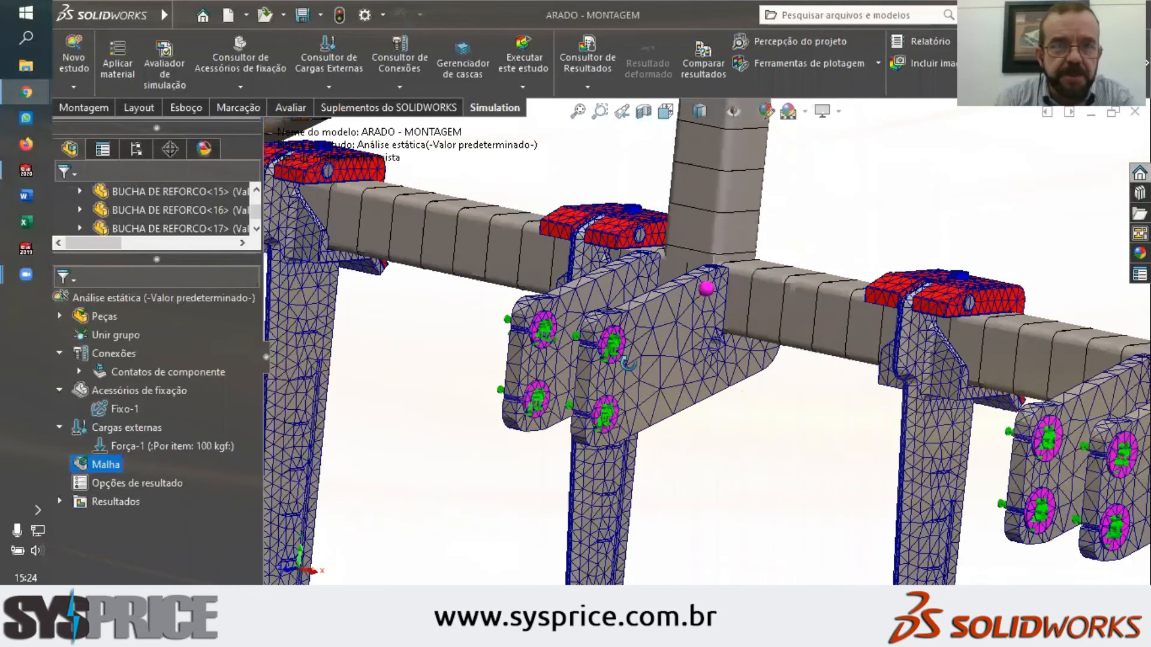
middle_click_drag(610, 350, 703, 350)
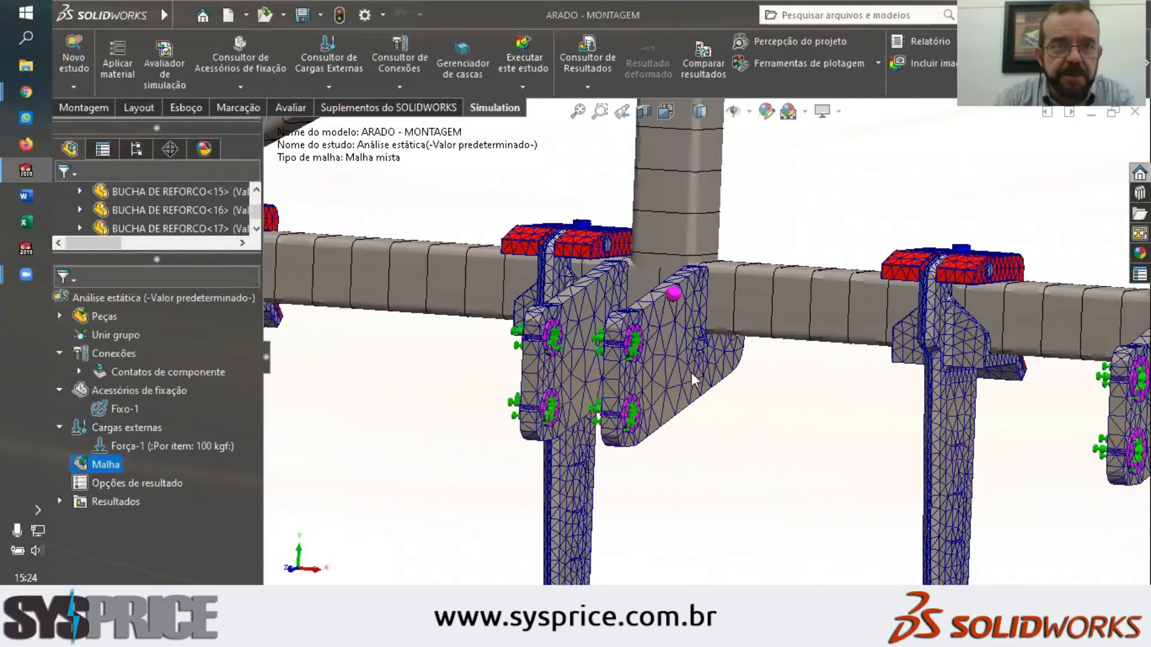
middle_click_drag(722, 397, 706, 449)
scroll(716, 439, "up", 3)
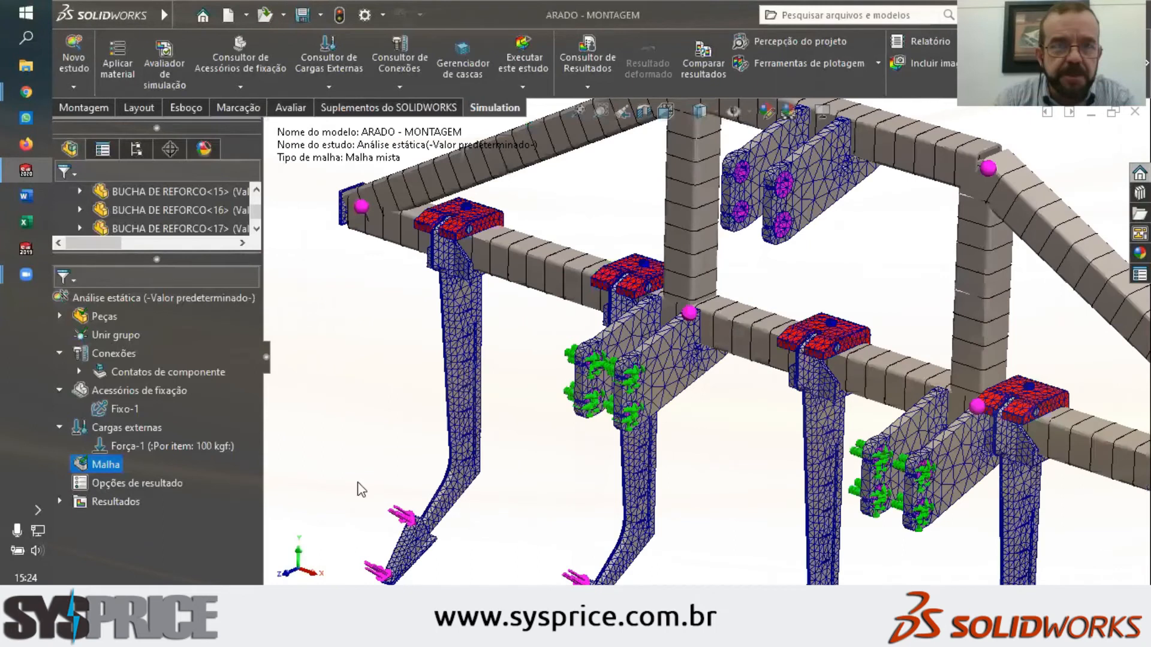
scroll(363, 487, "up", 2)
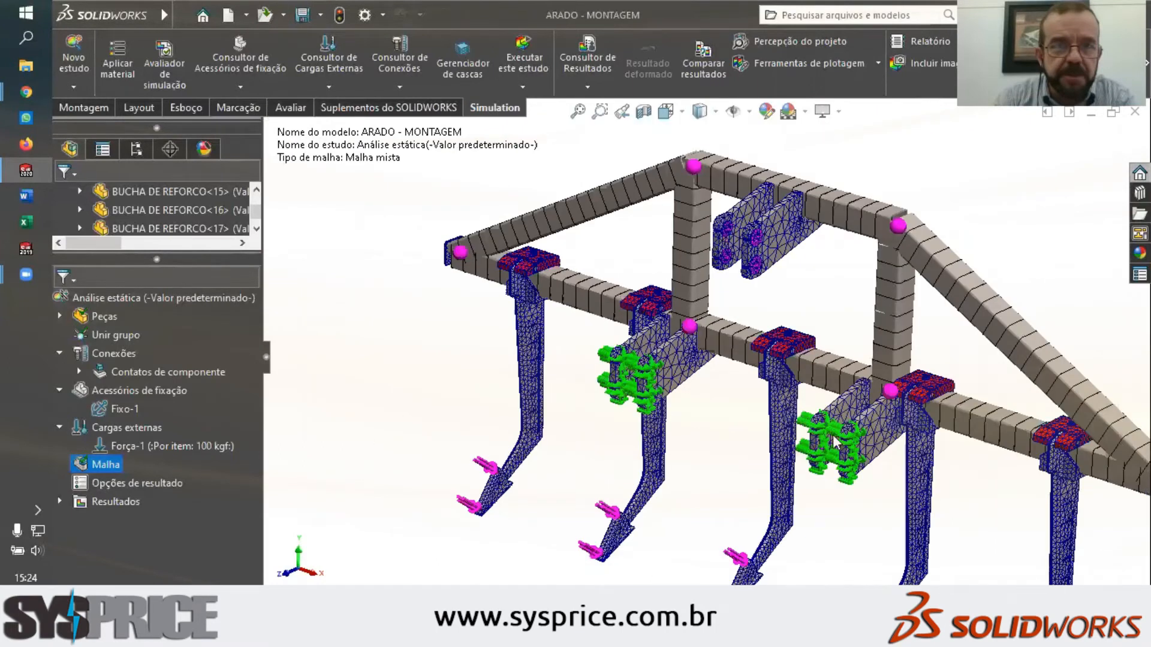
scroll(836, 442, "up", 3)
scroll(810, 421, "down", 1)
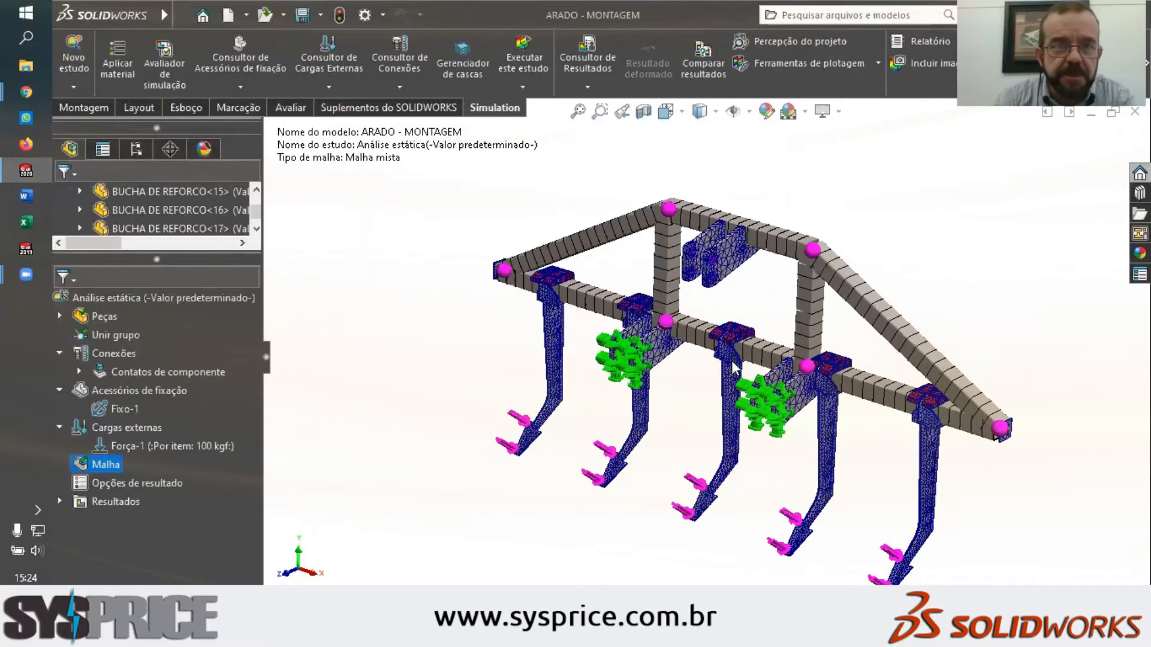
scroll(734, 368, "down", 1)
scroll(707, 347, "up", 2)
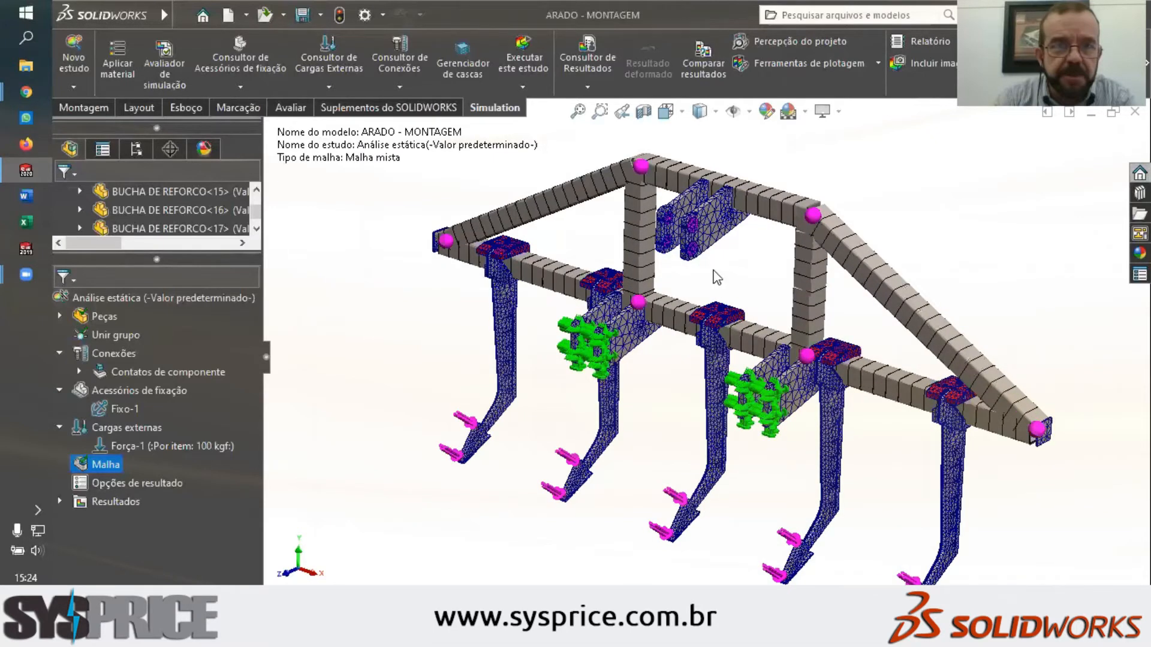
scroll(714, 271, "down", 2)
scroll(717, 277, "down", 1)
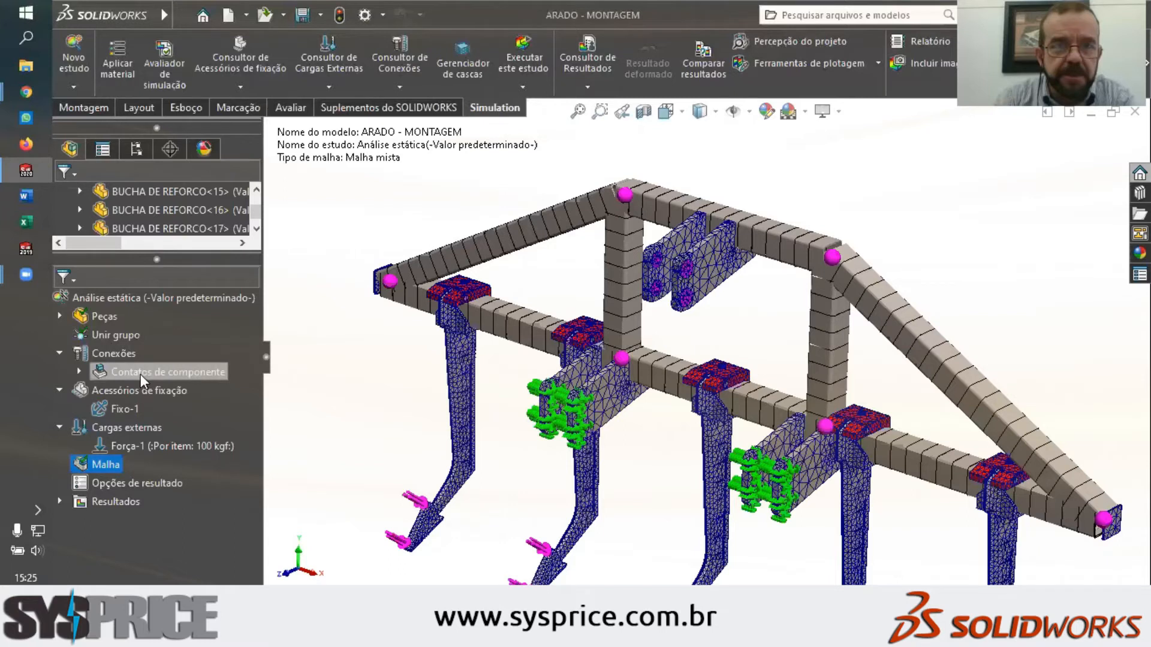
Open a component contact, select the GUANCHO_FIXADOR<3> plate, examine its bushing joints and the compatible and incompatible mesh options, and cancel
right_click(117, 367)
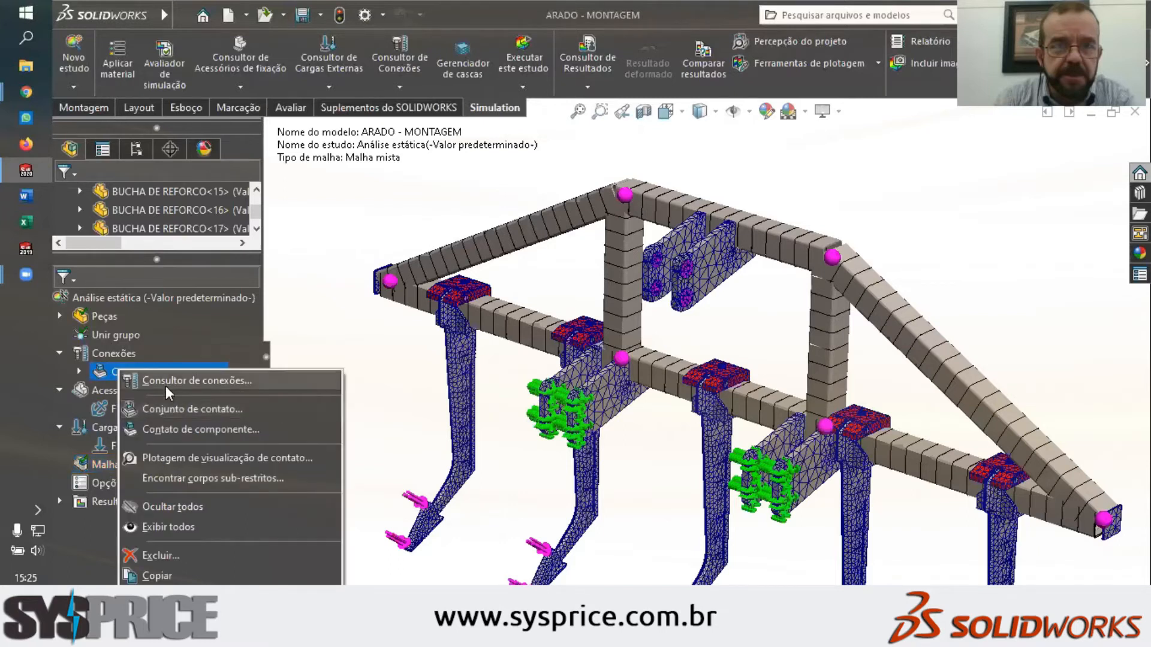
left_click(179, 429)
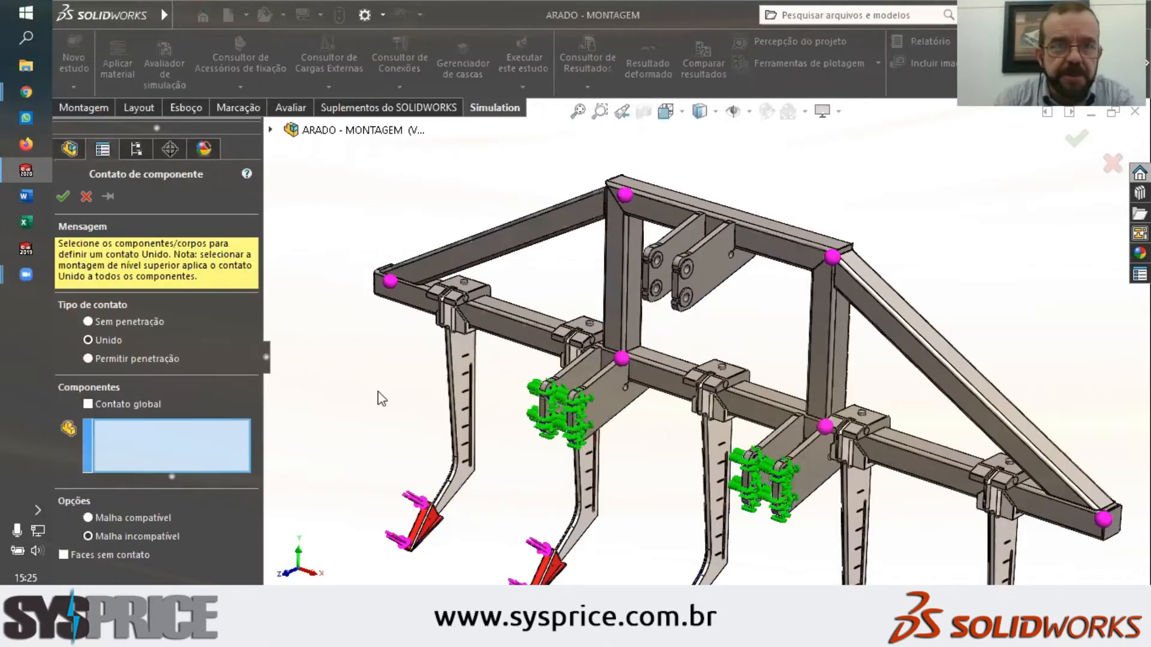
left_click(138, 531)
scroll(641, 308, "down", 2)
scroll(721, 318, "down", 2)
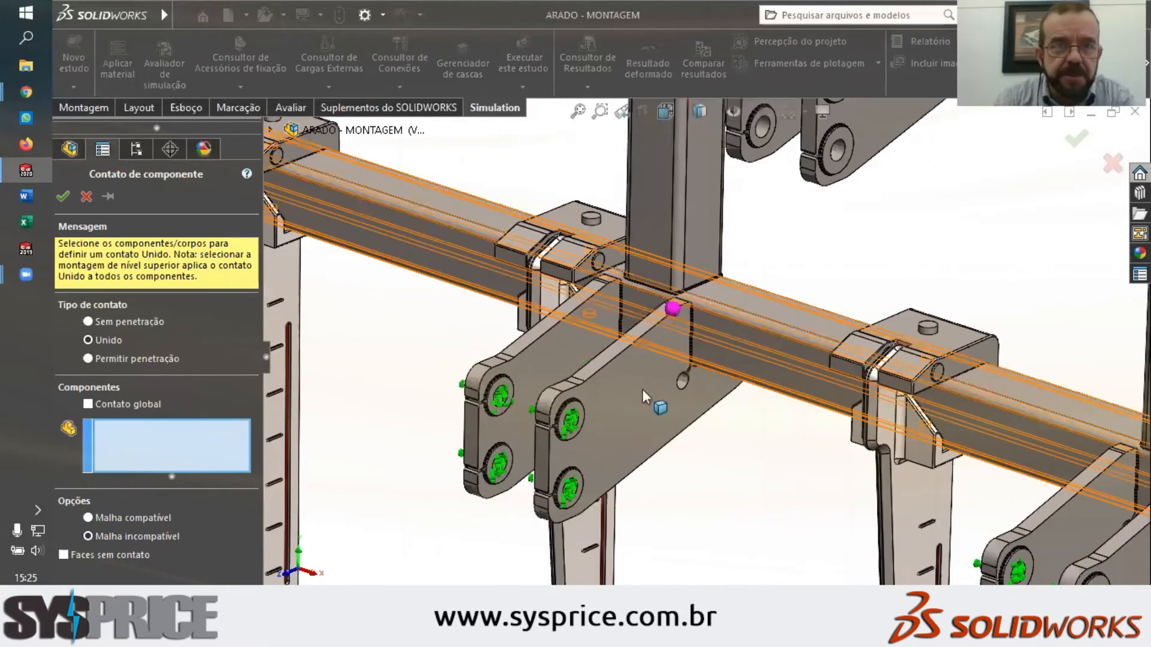
scroll(642, 390, "up", 3)
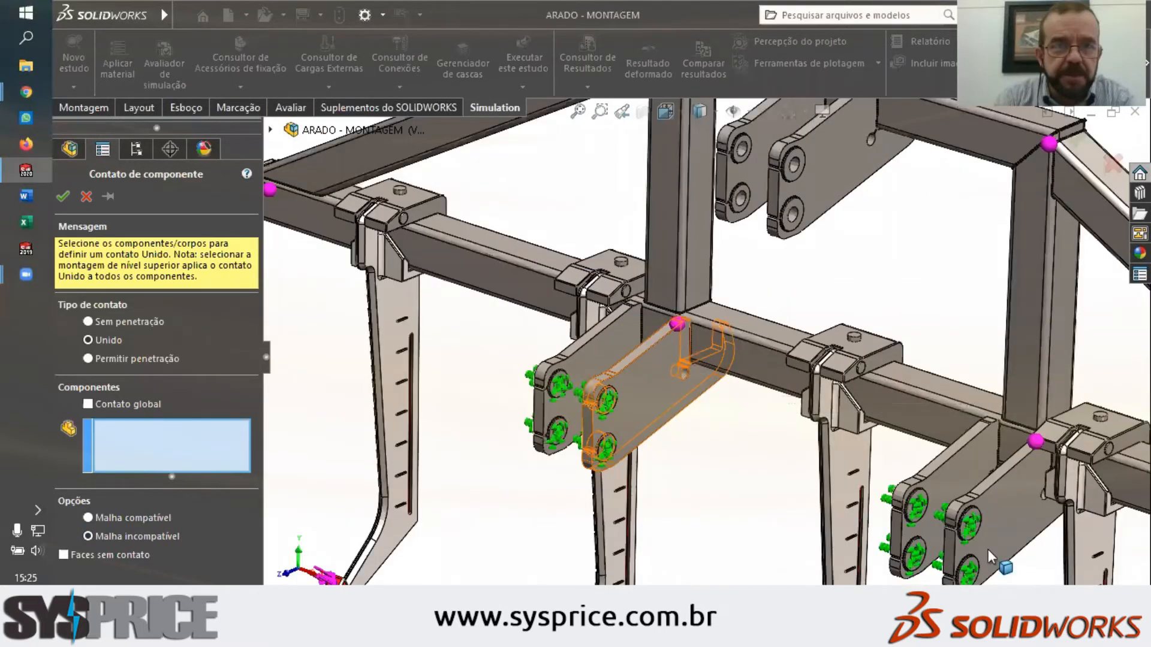
scroll(995, 488, "down", 3)
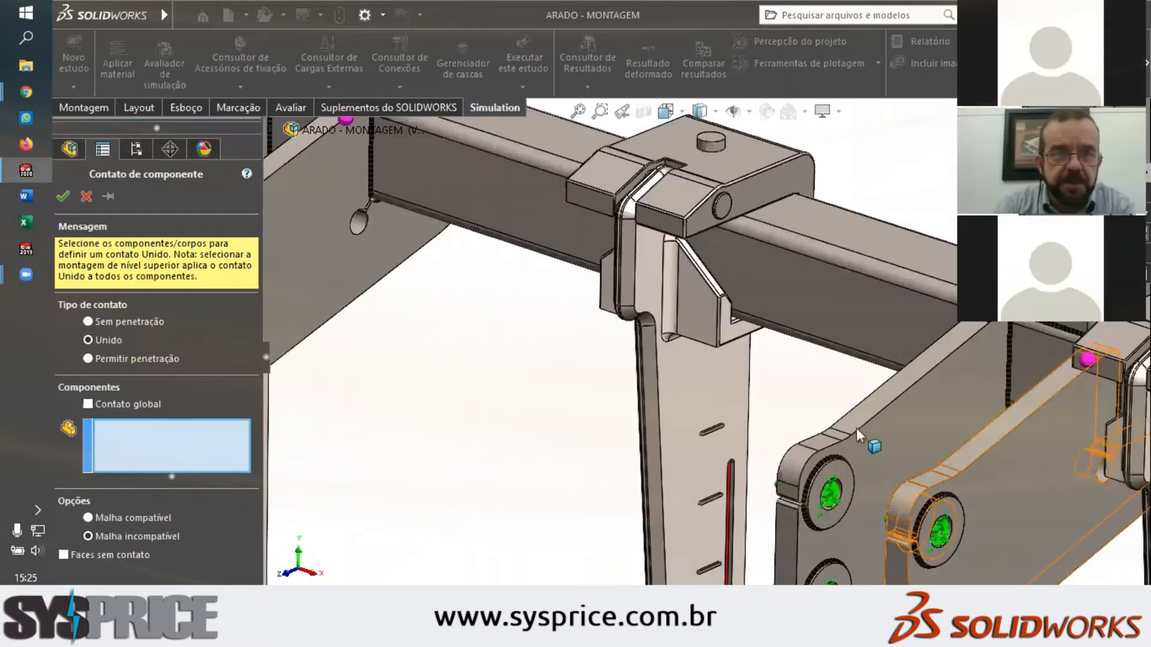
scroll(856, 428, "up", 3)
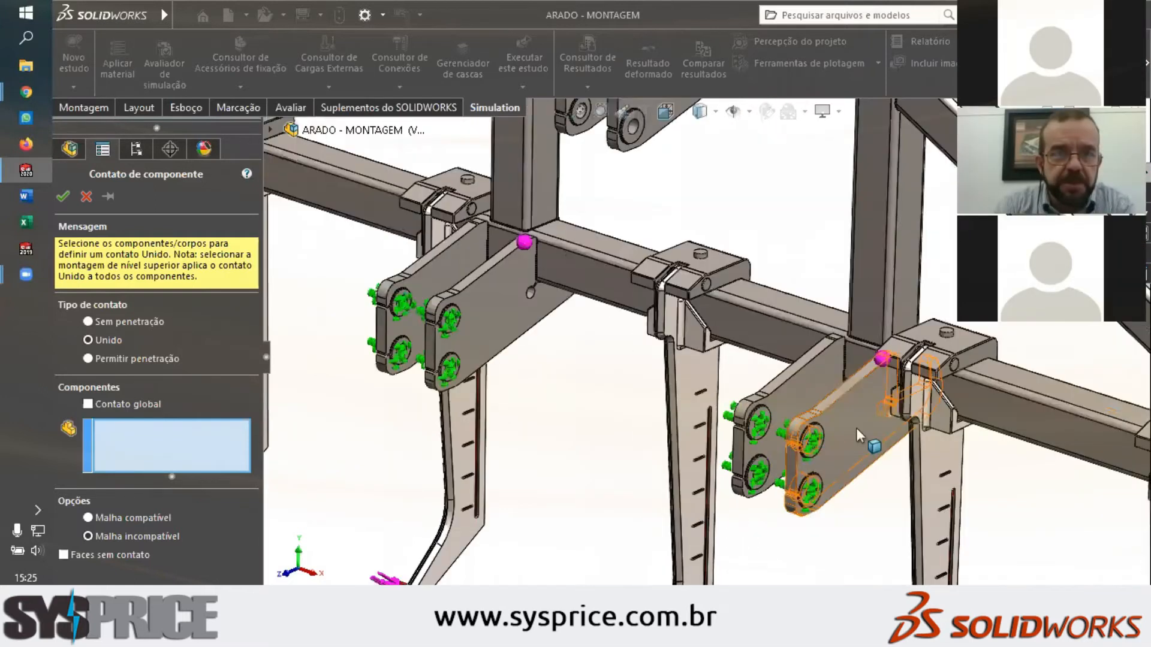
left_click(816, 443)
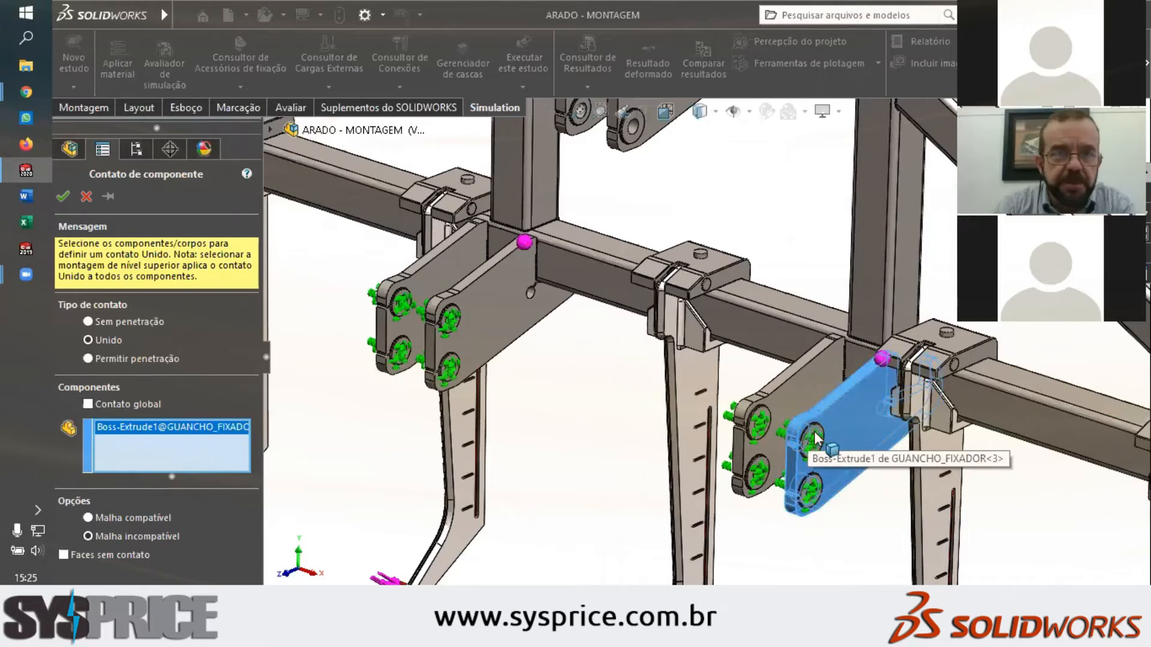
scroll(826, 419, "down", 5)
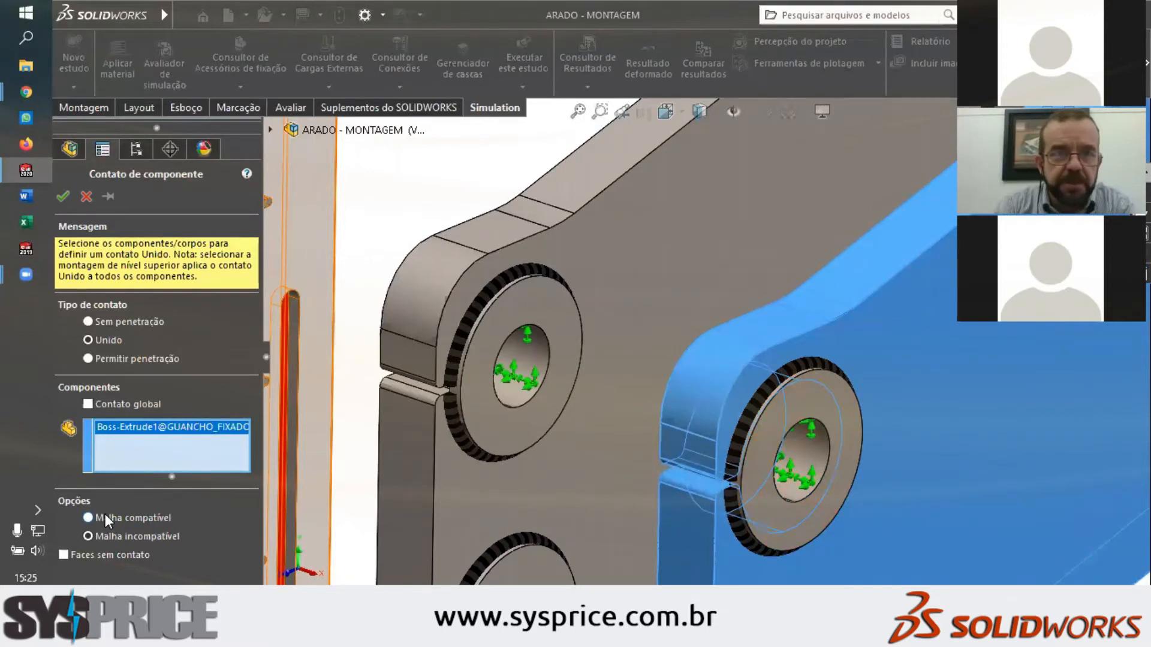
left_click(84, 196)
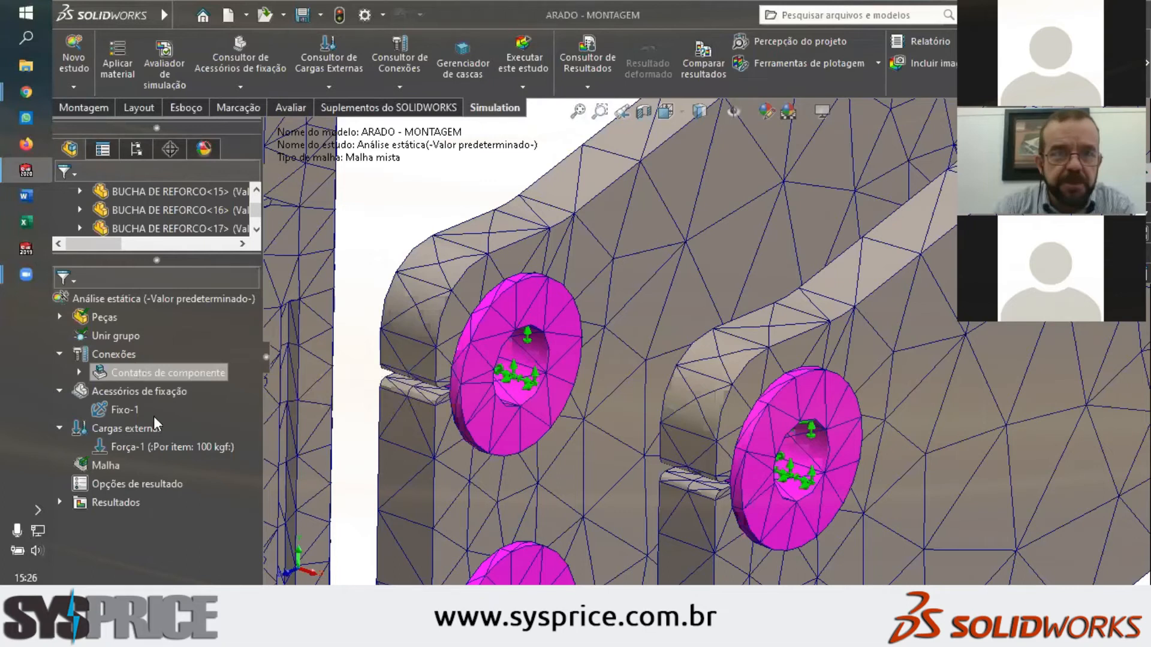
Highlight the study's fixtures and the Fixo-1 fixed geometry, and examine where they hold the hitch plate bushings
left_click(152, 396)
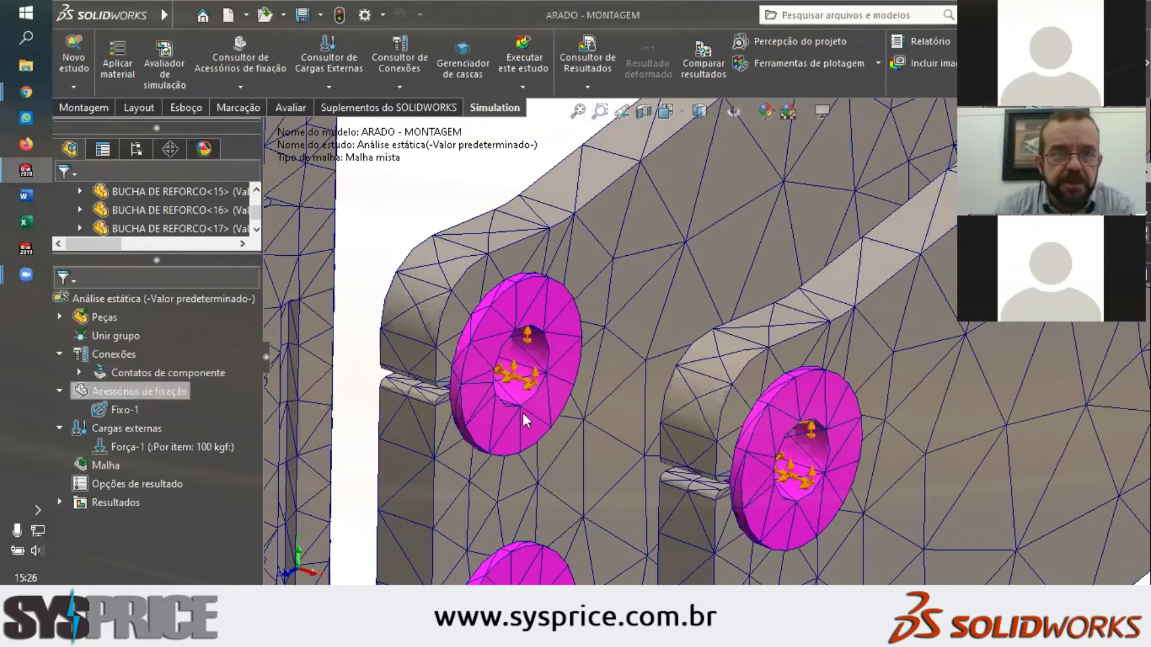
scroll(654, 358, "up", 10)
scroll(660, 362, "up", 5)
scroll(549, 400, "up", 5)
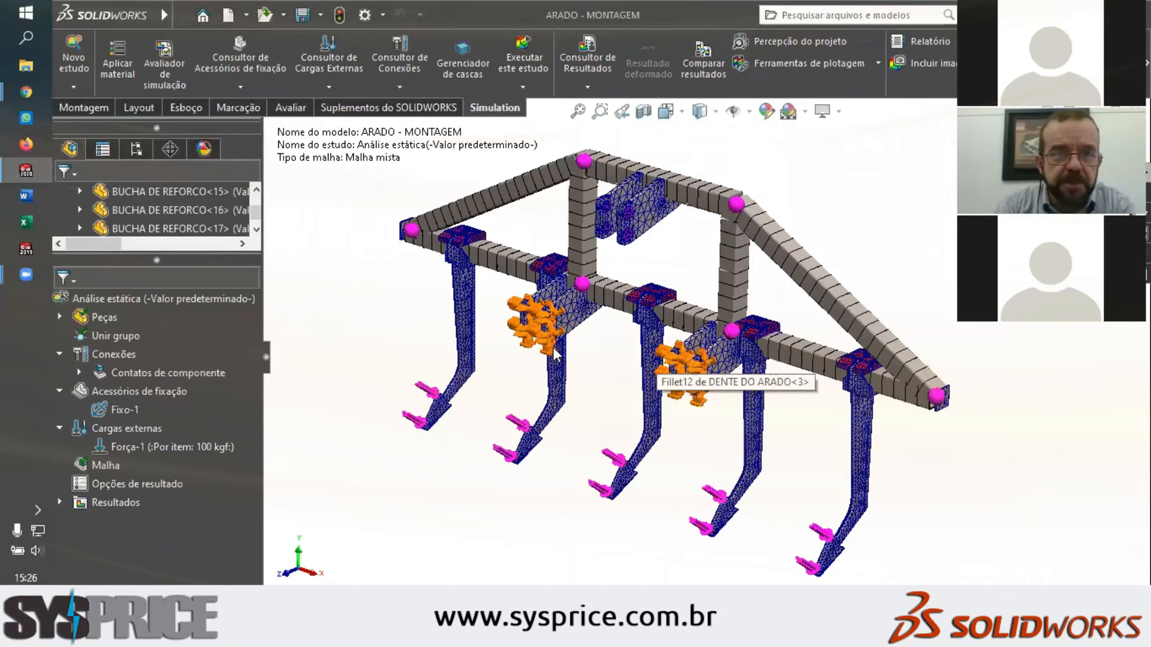
left_click(132, 413)
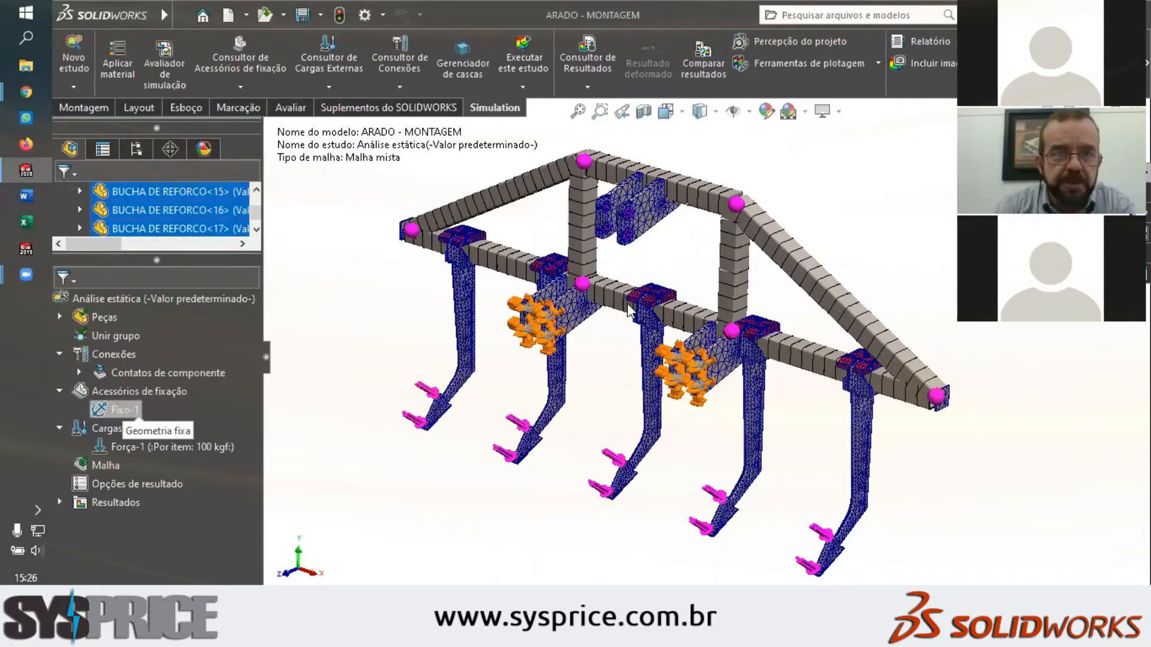
scroll(612, 327, "down", 2)
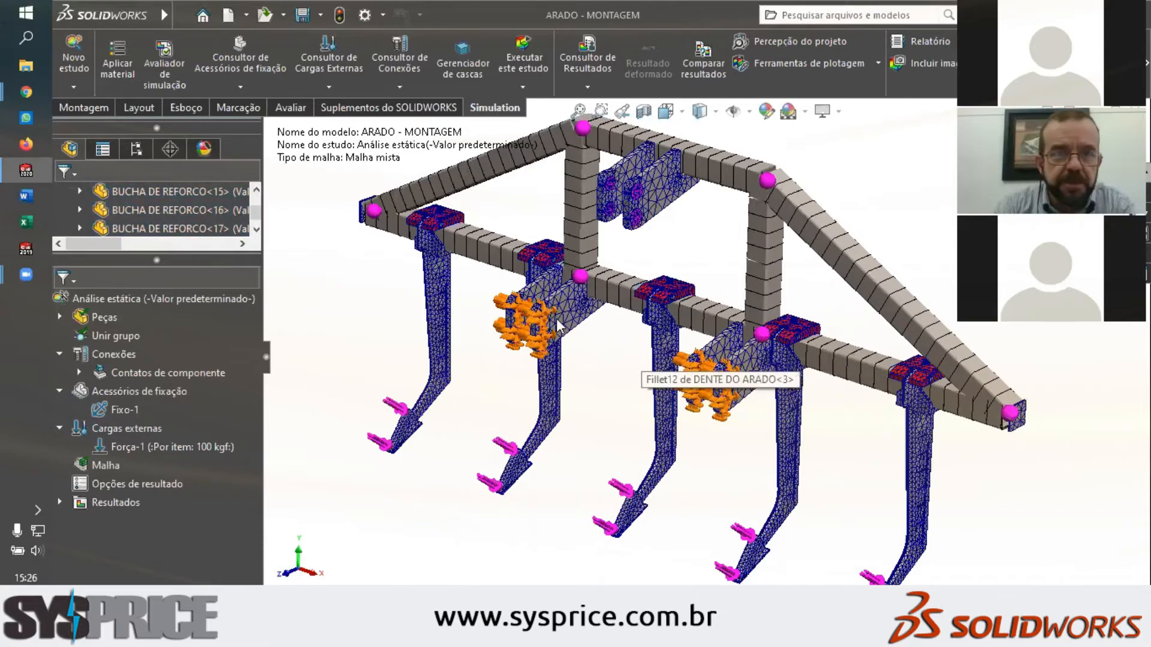
scroll(558, 327, "down", 3)
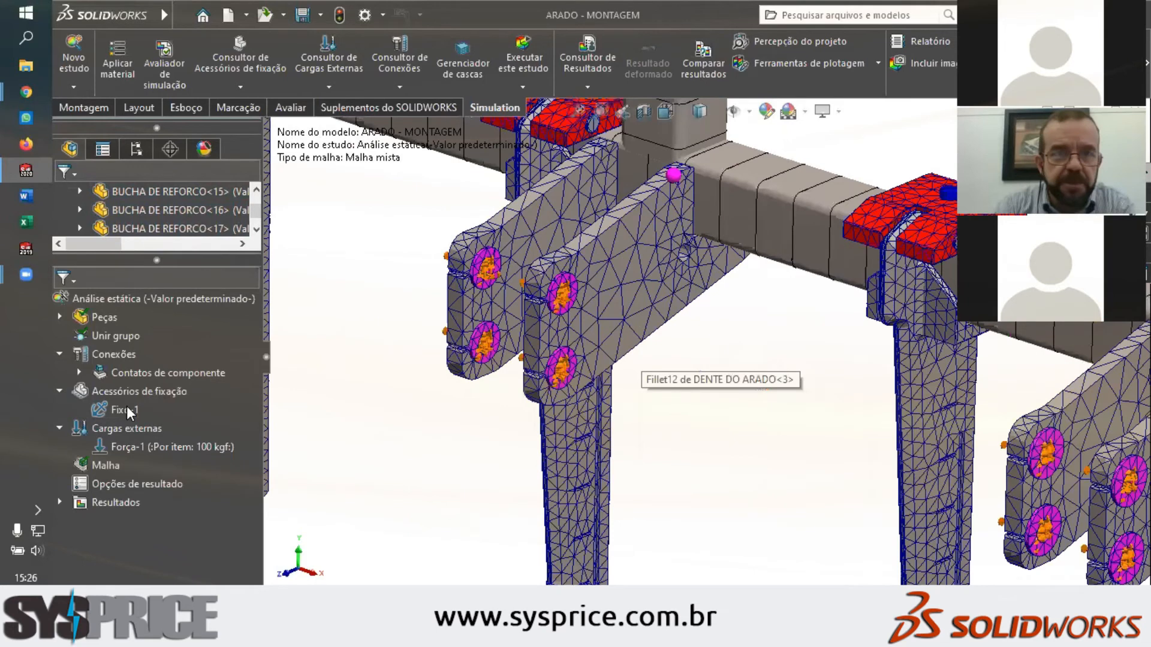
Open the Fixo-1 fixture definition and examine the fixed-geometry faces inside the bushings of one pair of lower hitch plates
left_click(127, 407)
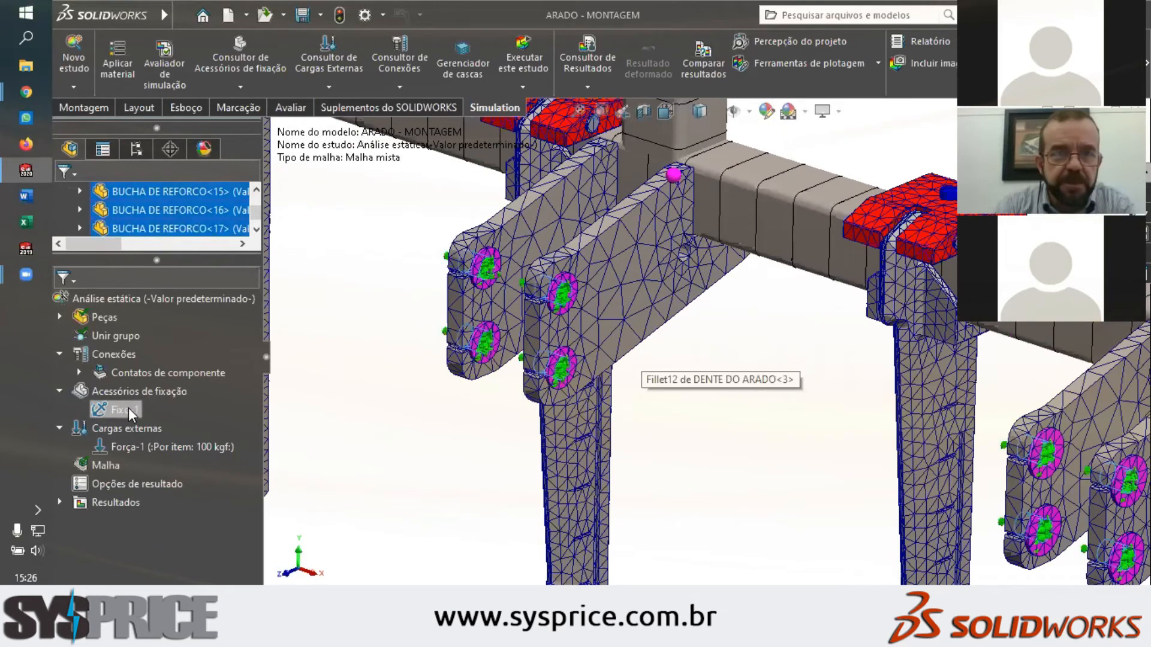
right_click(128, 408)
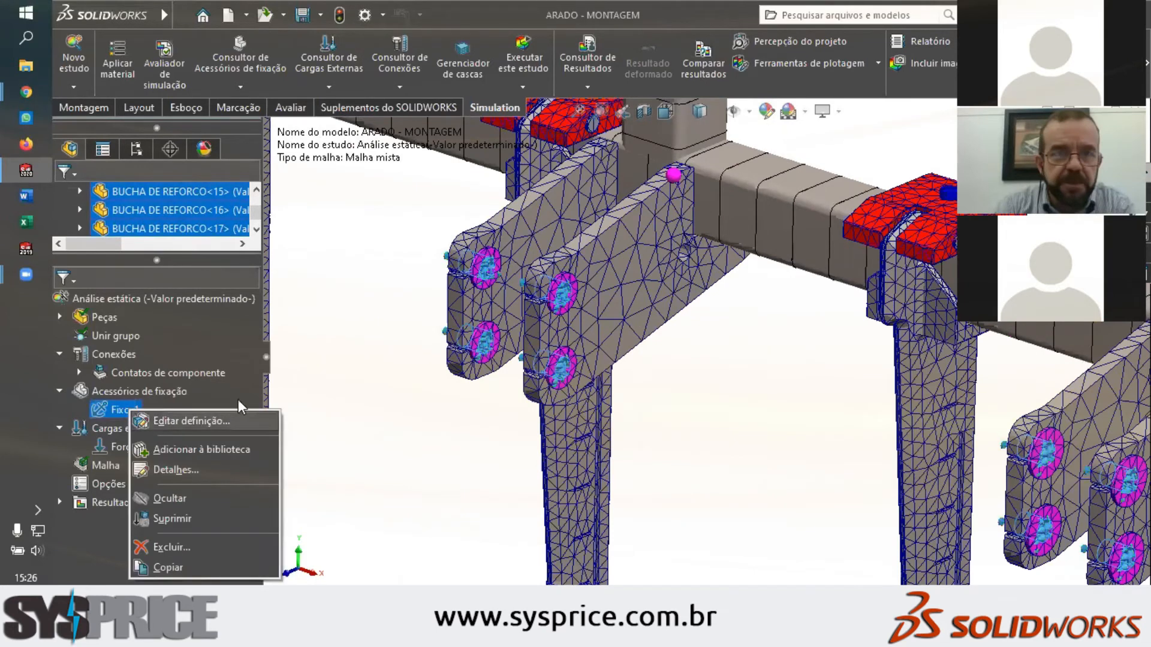
left_click(443, 377)
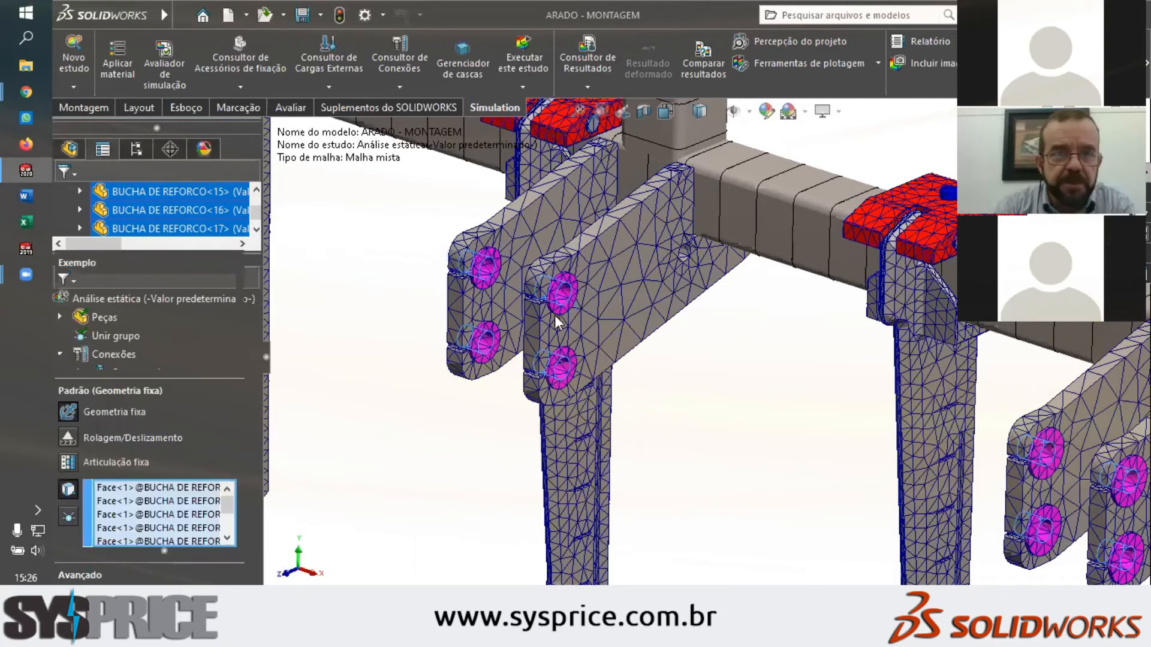
scroll(609, 307, "down", 4)
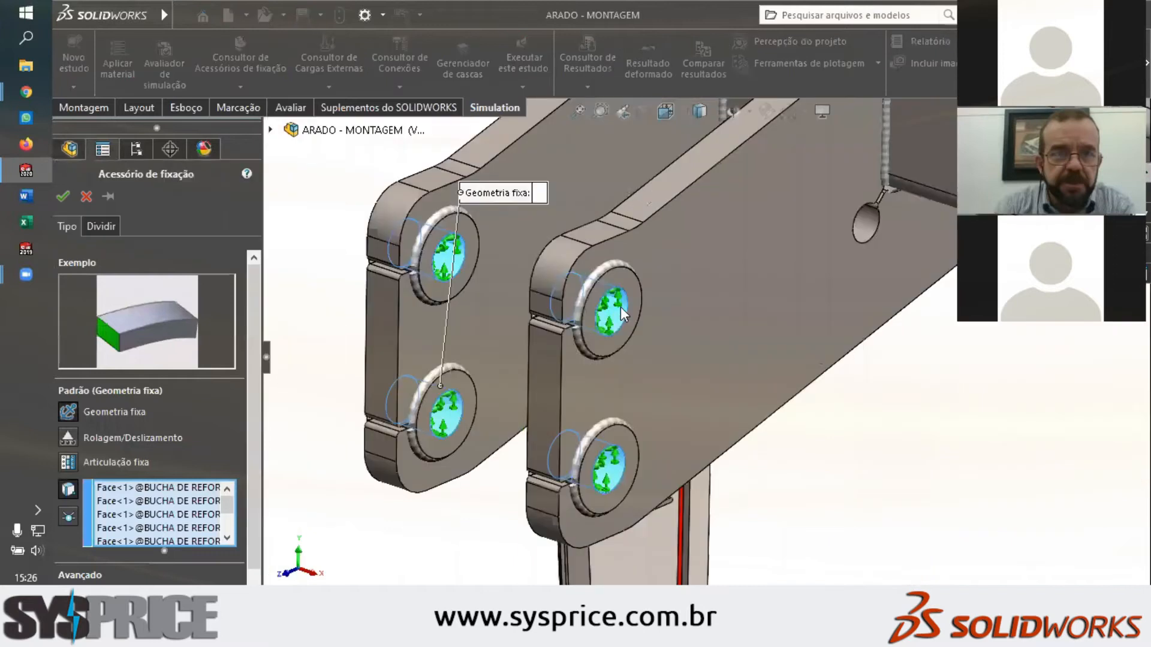
scroll(617, 308, "down", 3)
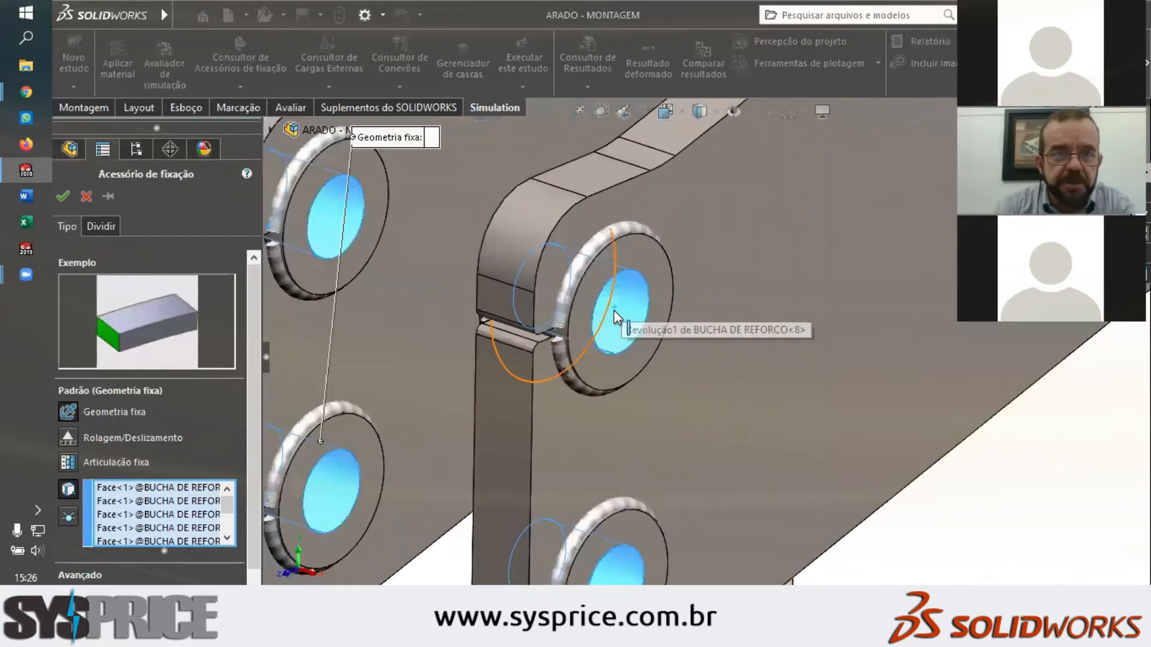
scroll(613, 311, "up", 5)
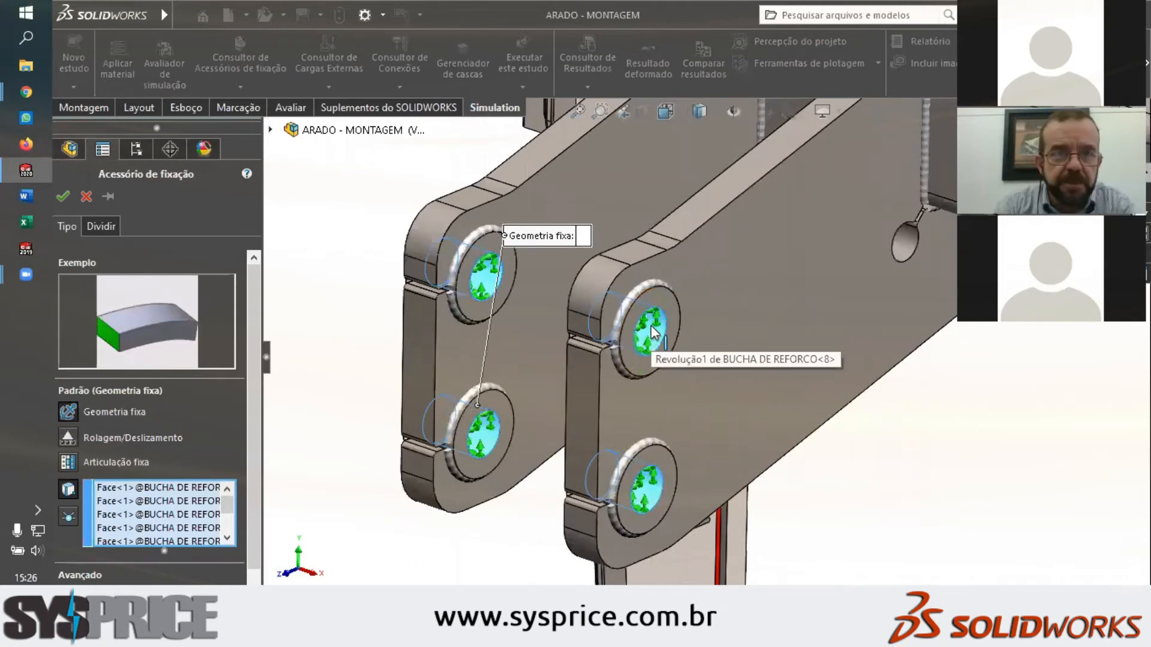
scroll(653, 333, "up", 2)
scroll(663, 332, "down", 4)
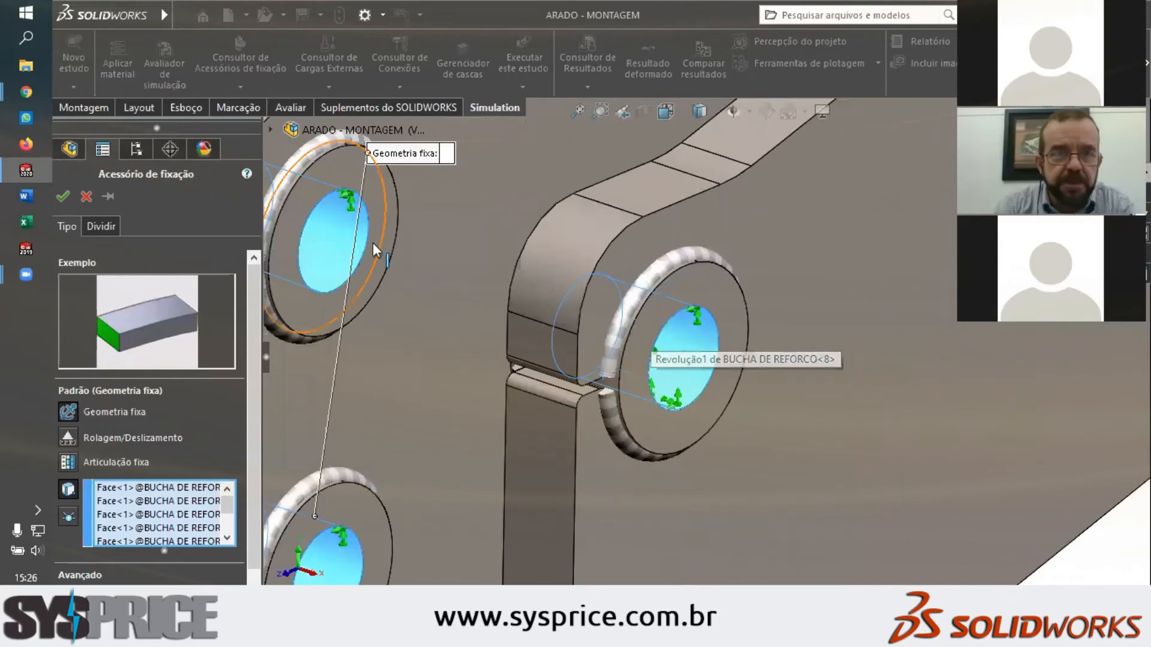
scroll(542, 285, "up", 2)
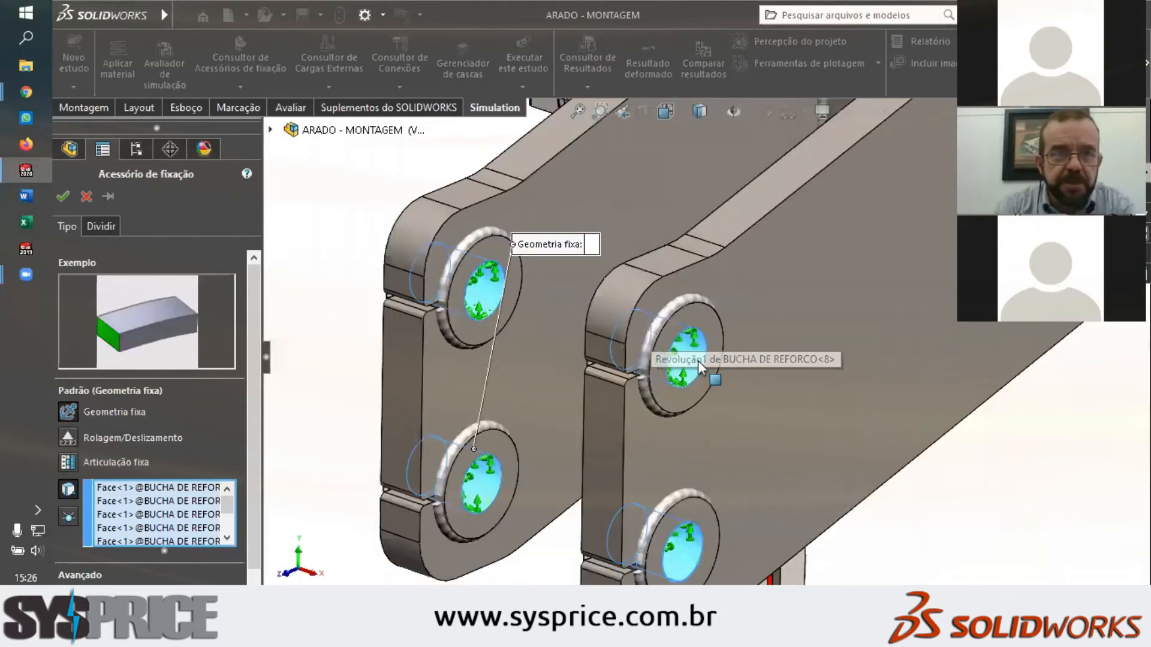
scroll(698, 361, "up", 2)
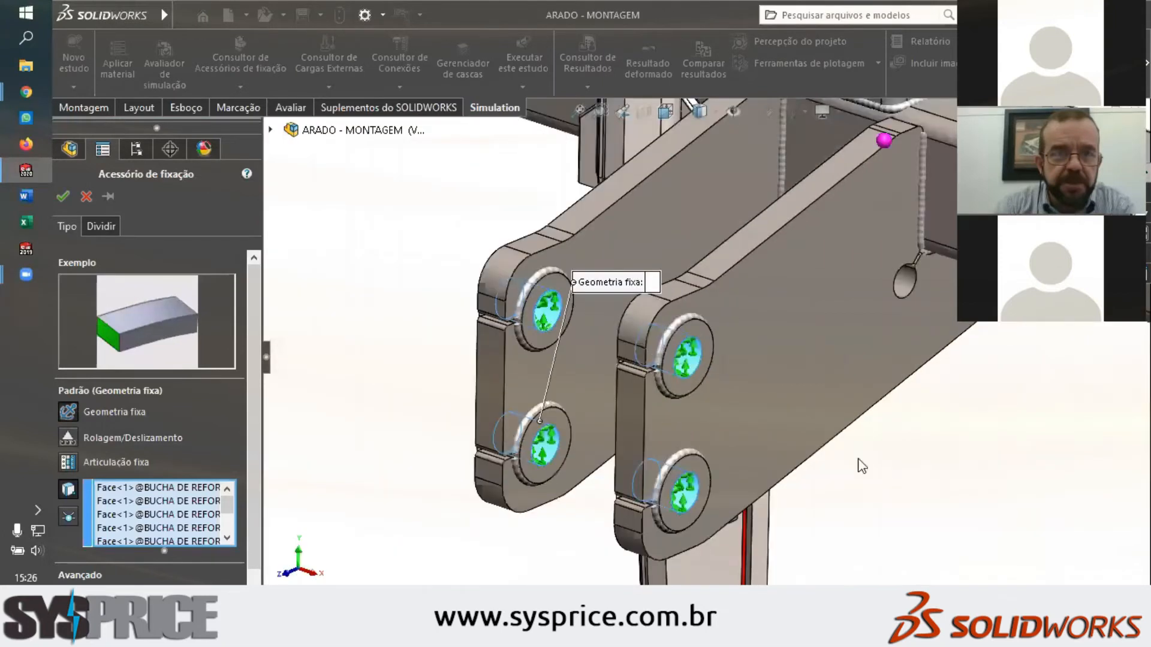
Compare the fixed bushings on both lower hitch plate pairs with the upper hitch across the whole plough, and cancel the fixture definition
scroll(989, 471, "up", 3)
scroll(963, 444, "up", 1)
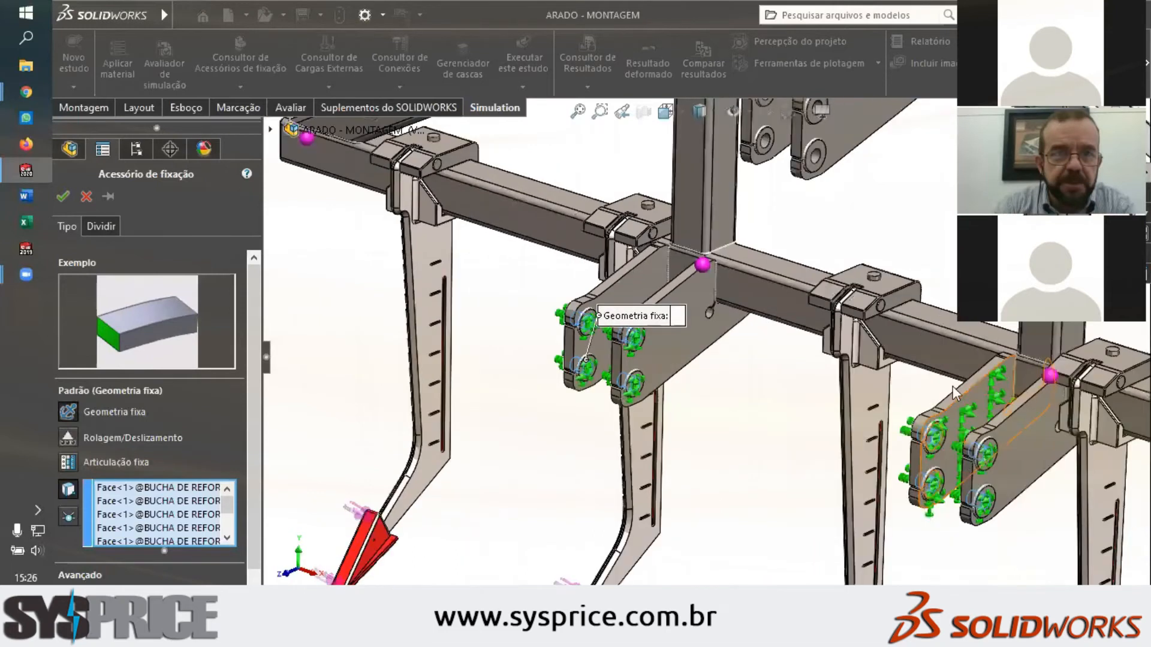
scroll(981, 458, "down", 2)
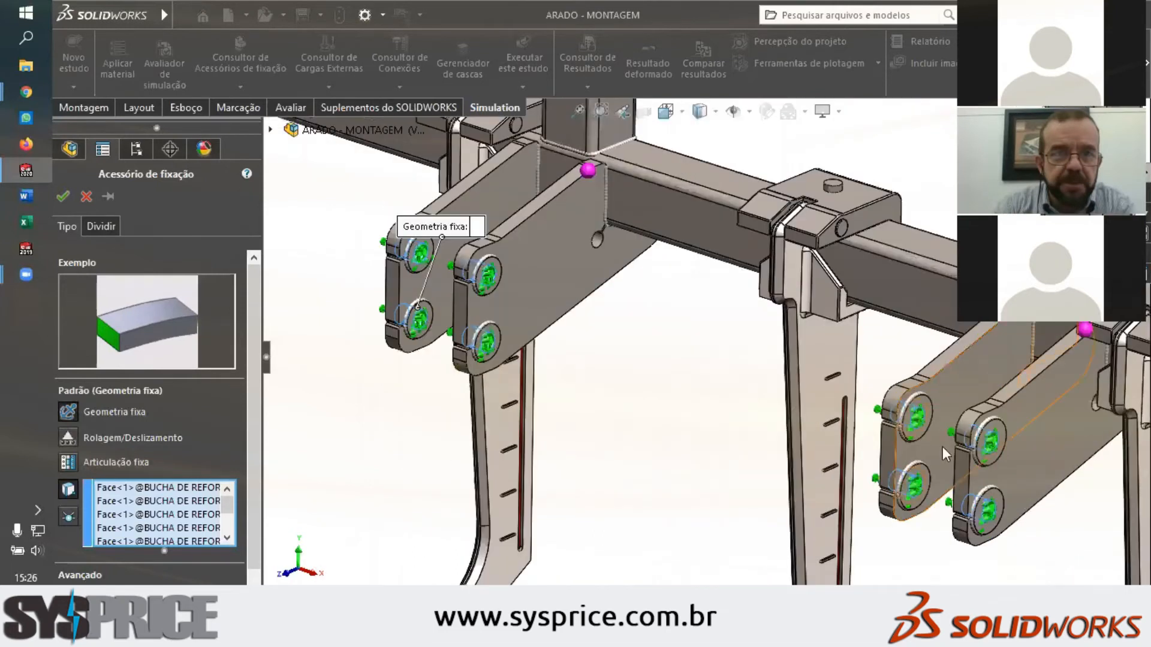
scroll(688, 337, "up", 2)
scroll(688, 337, "up", 3)
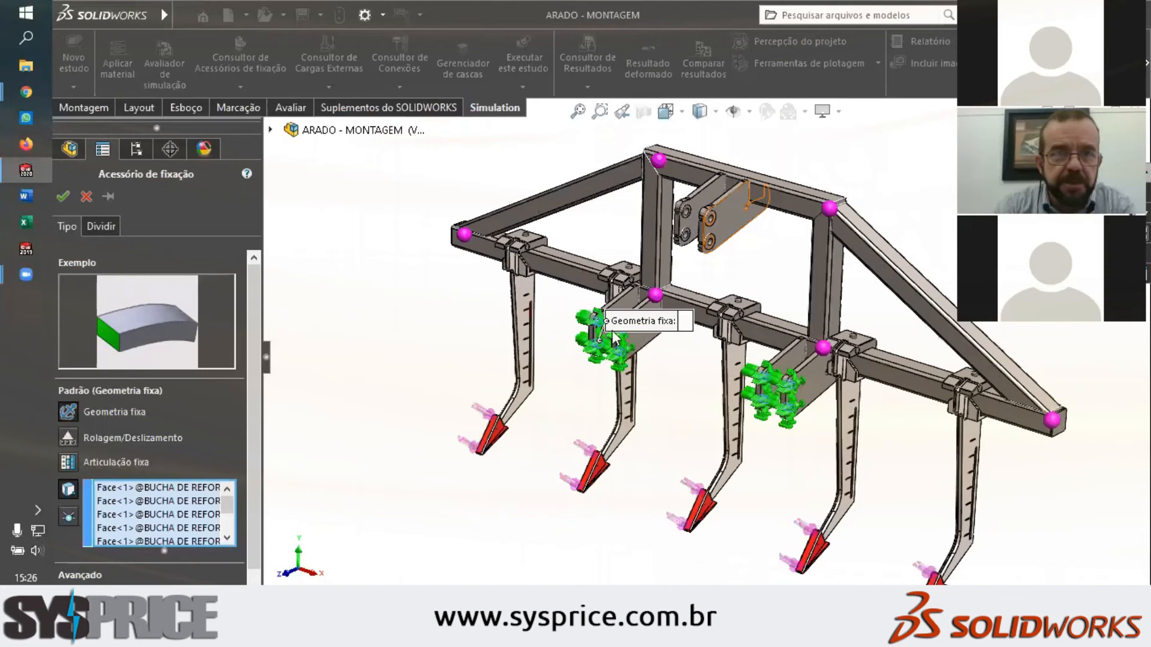
left_click(669, 232)
left_click(668, 229)
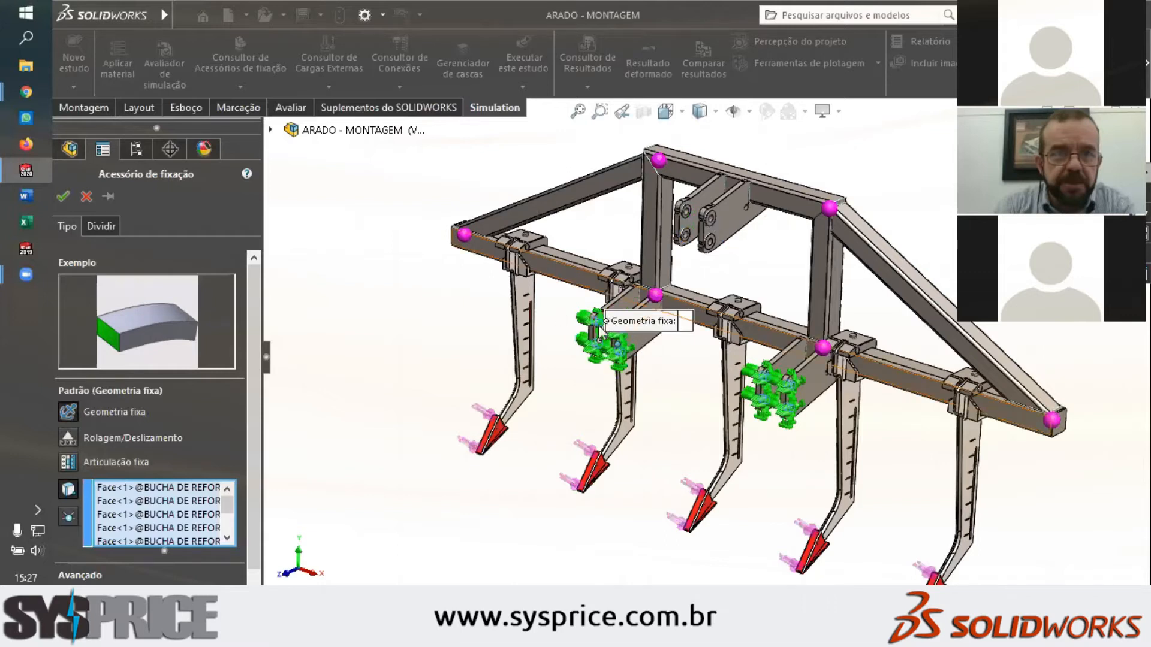
left_click(804, 403)
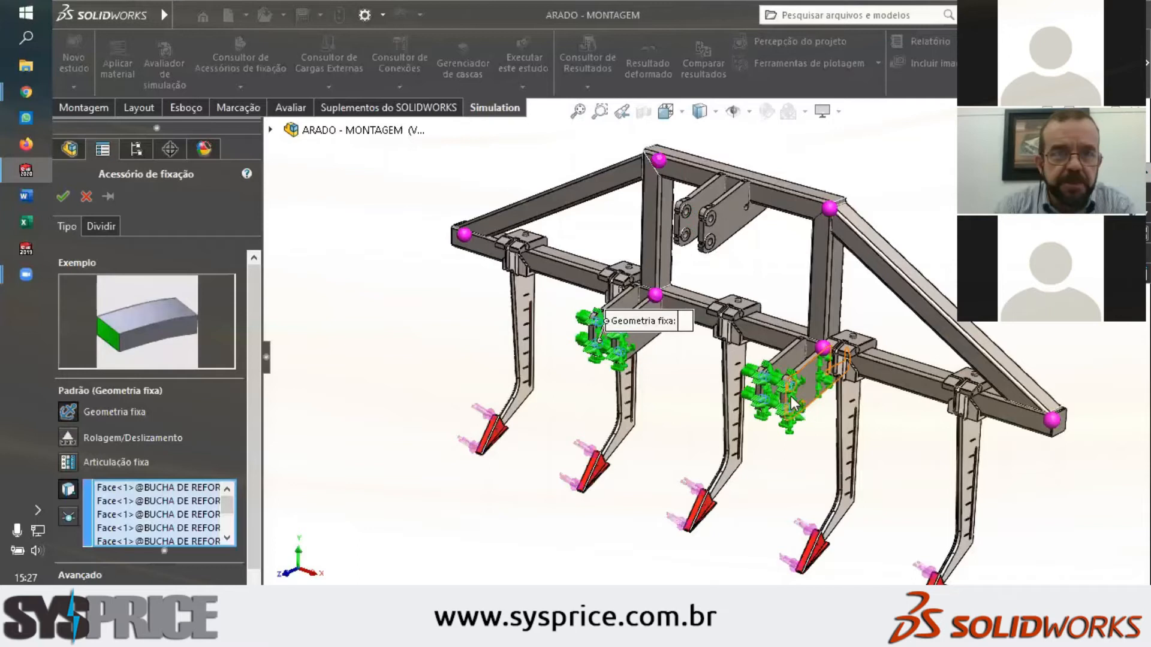
left_click(88, 195)
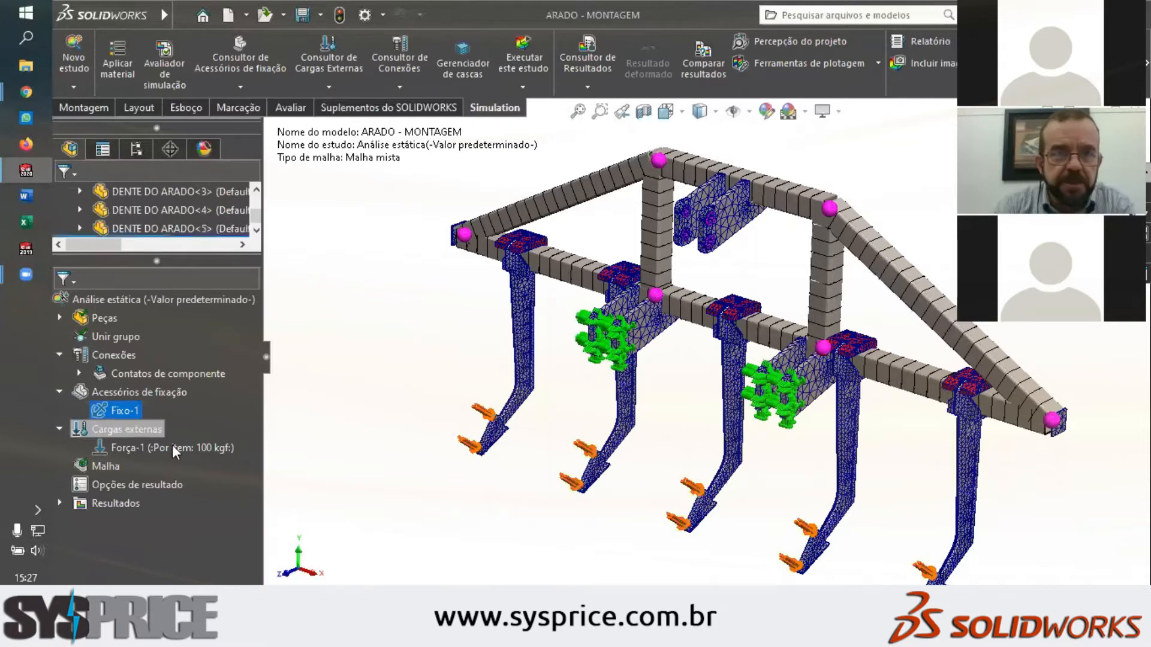
Open the Força-1 load definition, review its tine faces and available unit systems, and keep Metric (G)
right_click(141, 449)
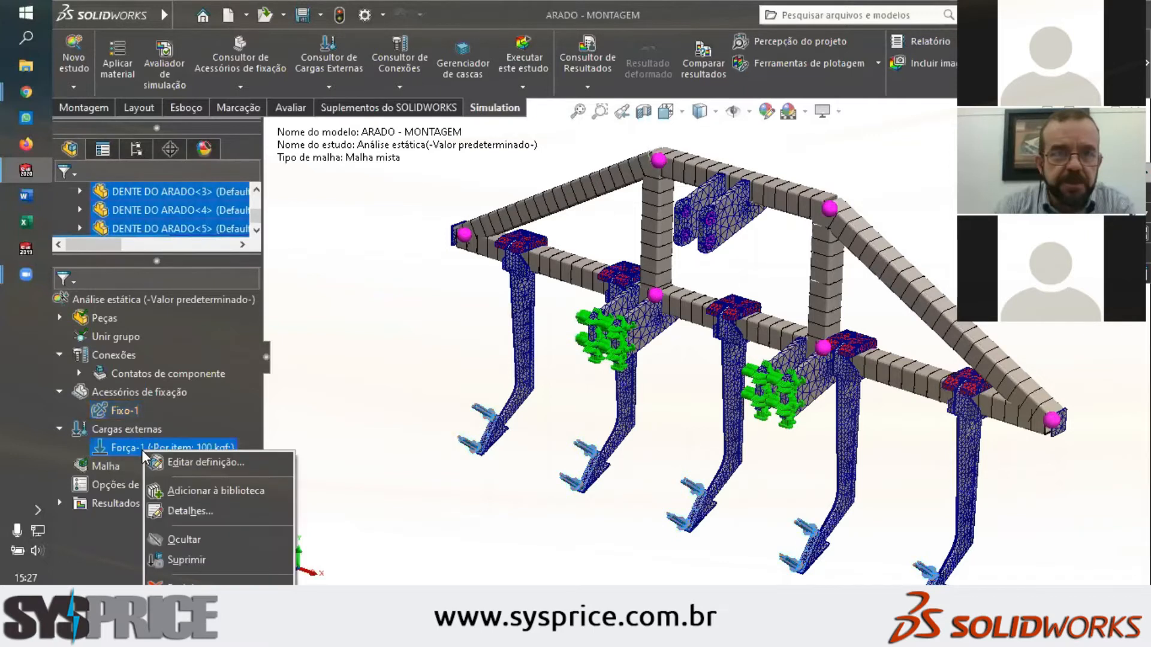
left_click(186, 462)
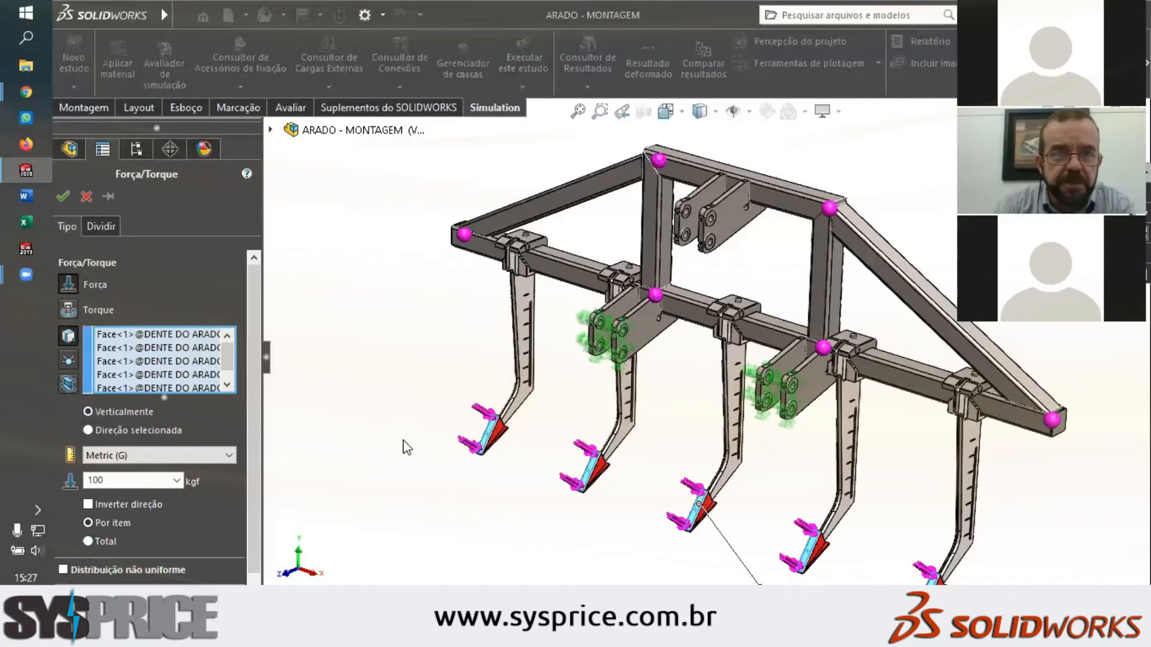
left_click(520, 359)
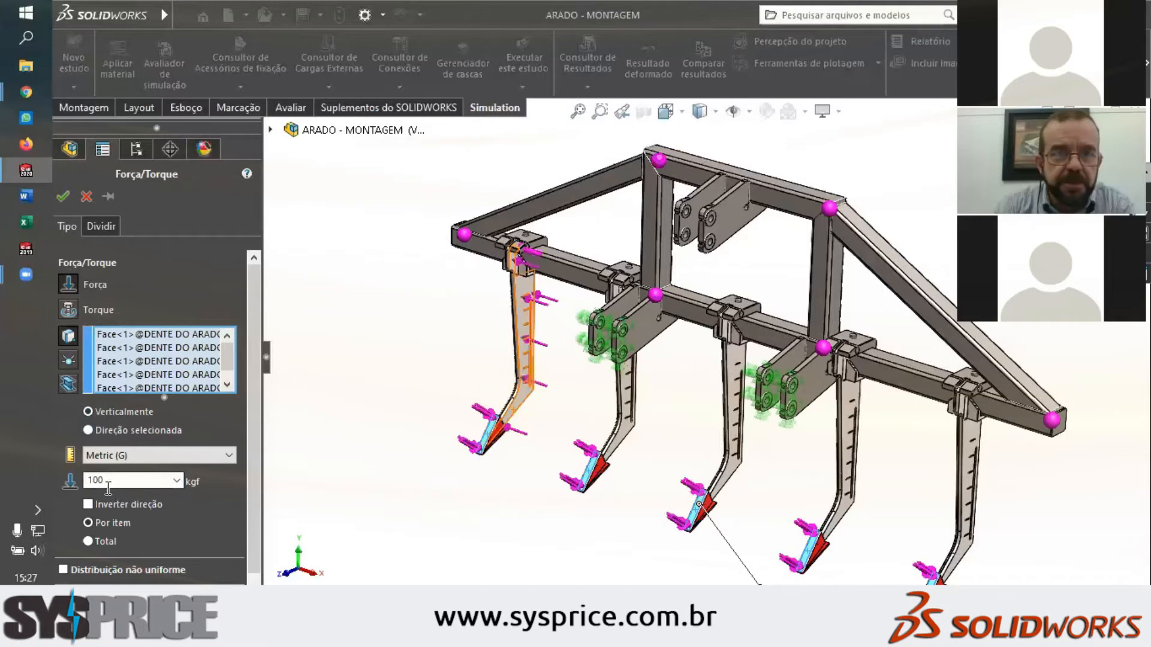
left_click(232, 456)
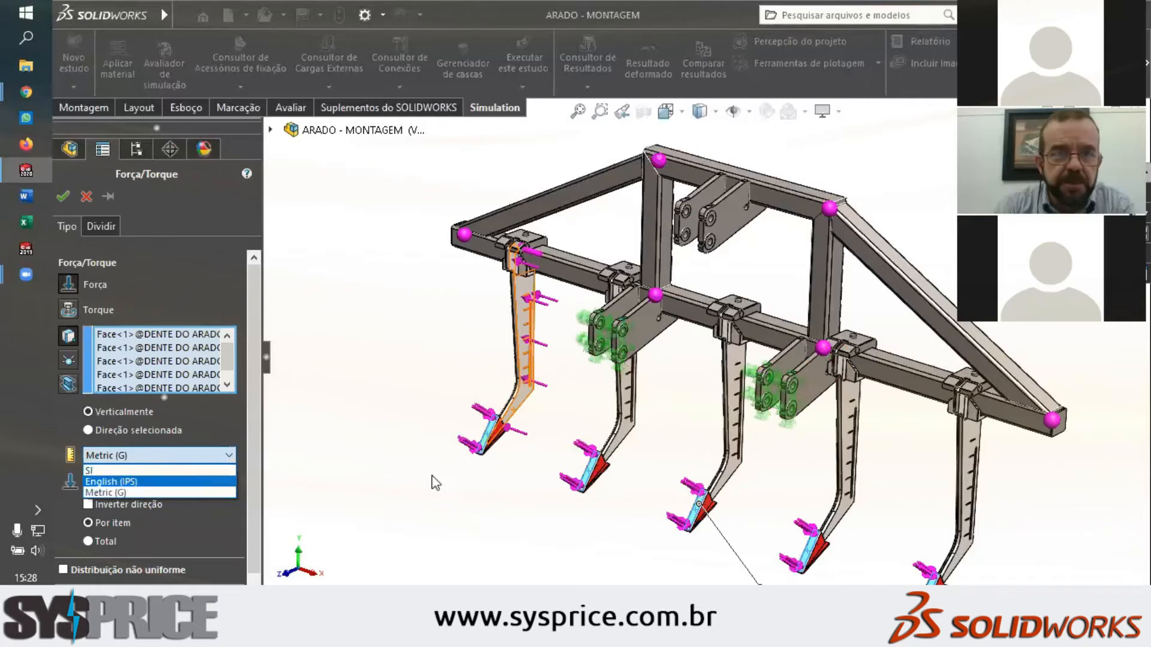
left_click(178, 494)
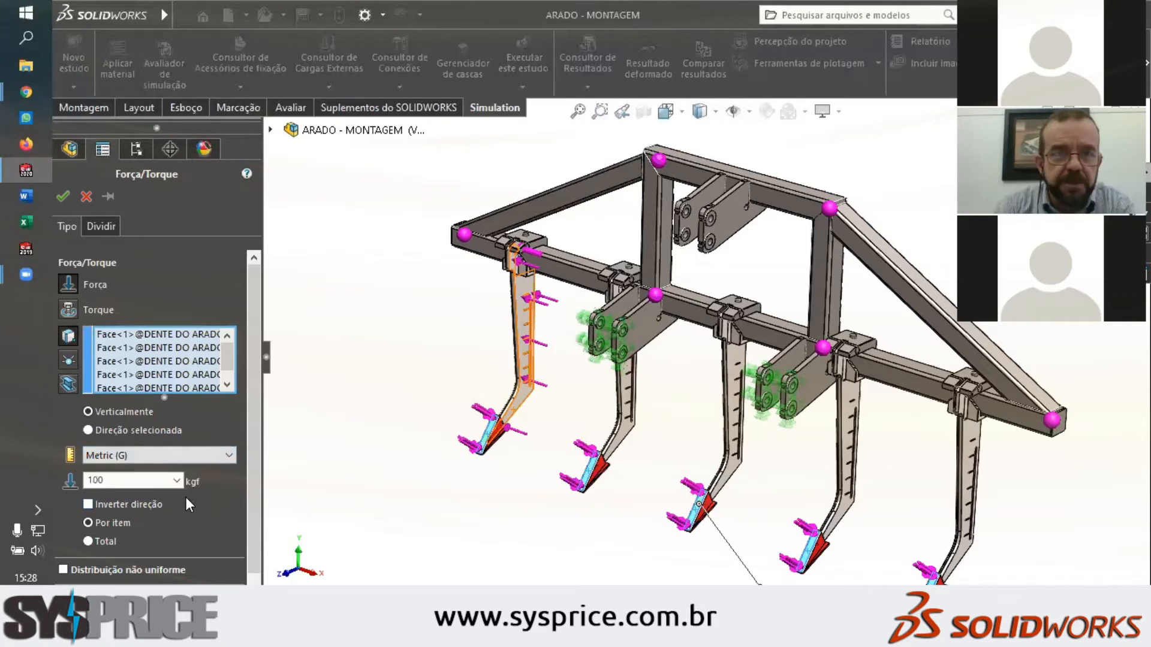
Examine closely how the force arrows act normal to the selected front faces of the plough tine tips
scroll(560, 473, "down", 3)
scroll(515, 441, "down", 5)
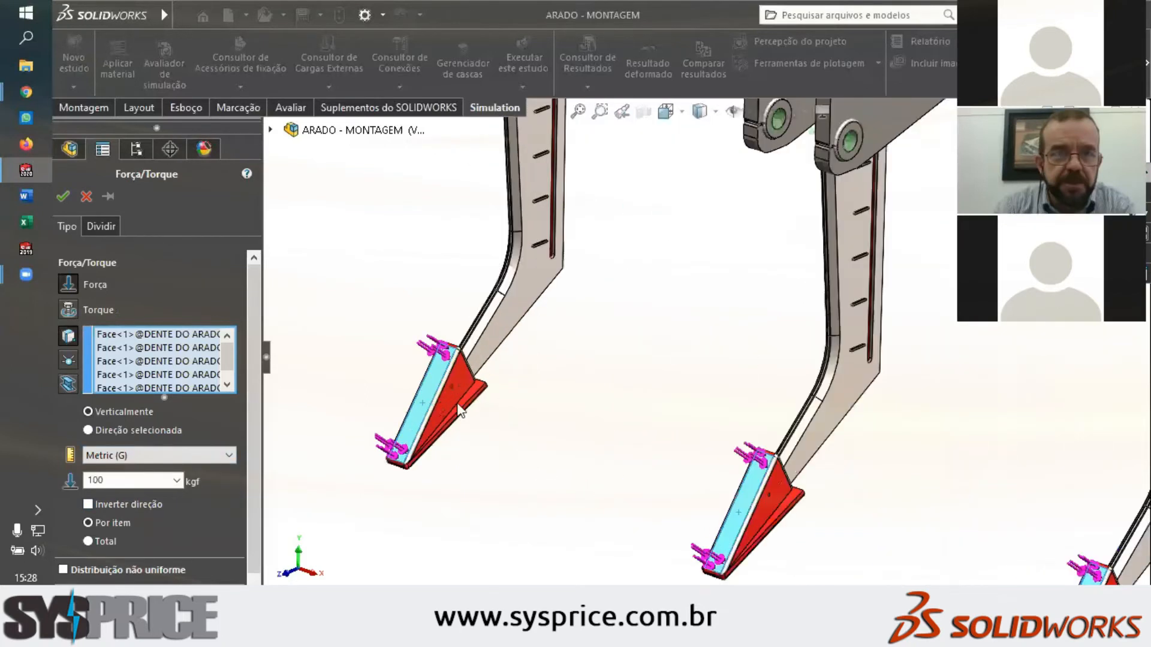
scroll(410, 395, "up", 6)
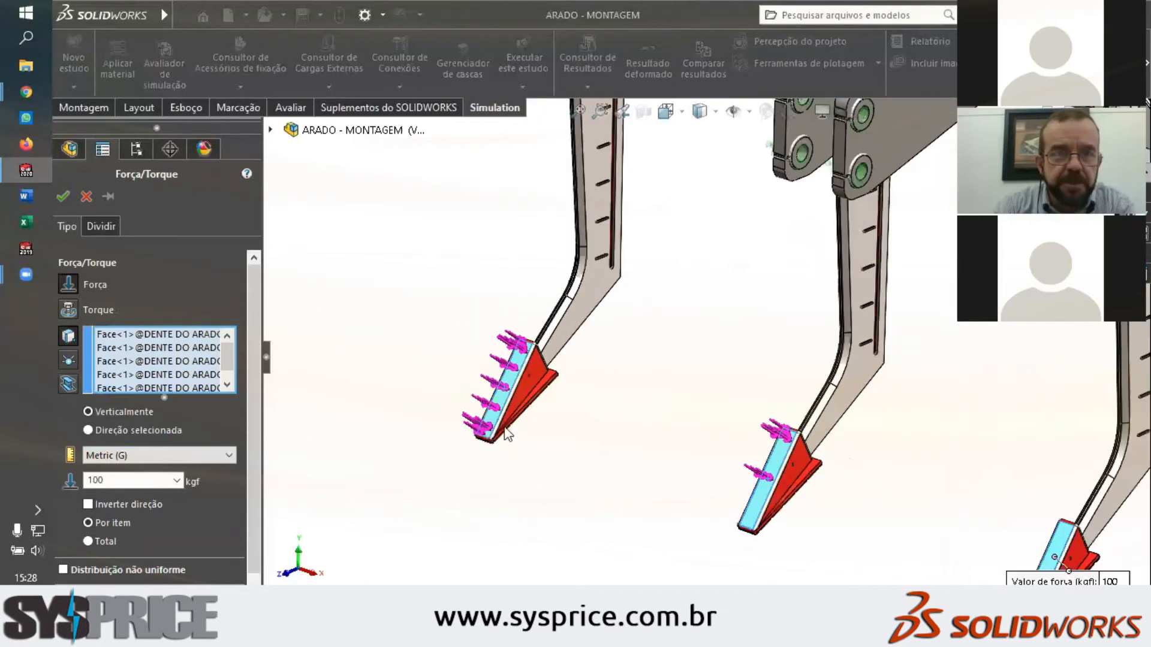
scroll(727, 415, "up", 4)
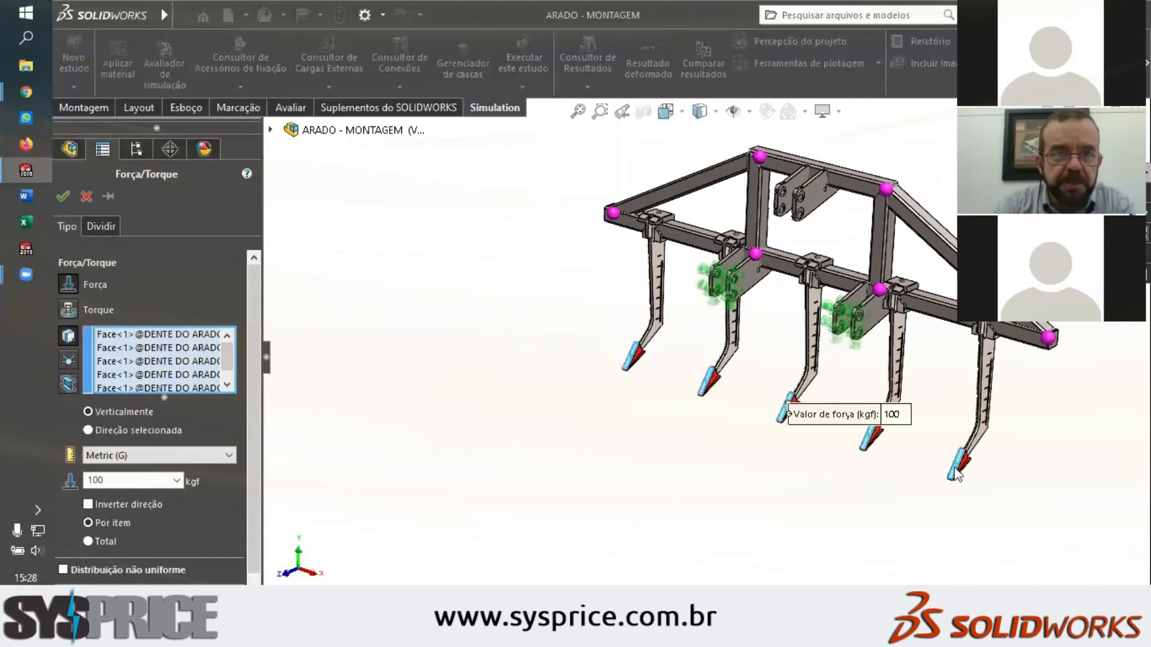
scroll(990, 471, "down", 5)
scroll(989, 470, "down", 6)
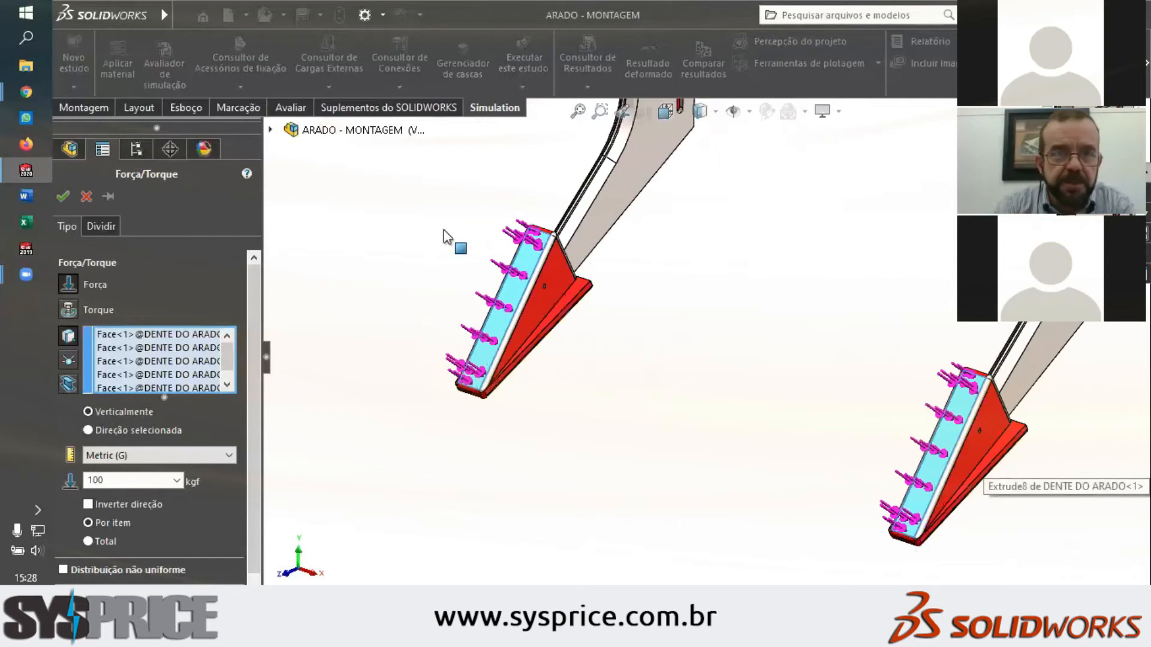
Review the per-item force distribution over all five tines and the remaining options of the load definition
scroll(502, 305, "up", 5)
scroll(436, 294, "up", 2)
scroll(534, 330, "down", 4)
scroll(540, 327, "up", 2)
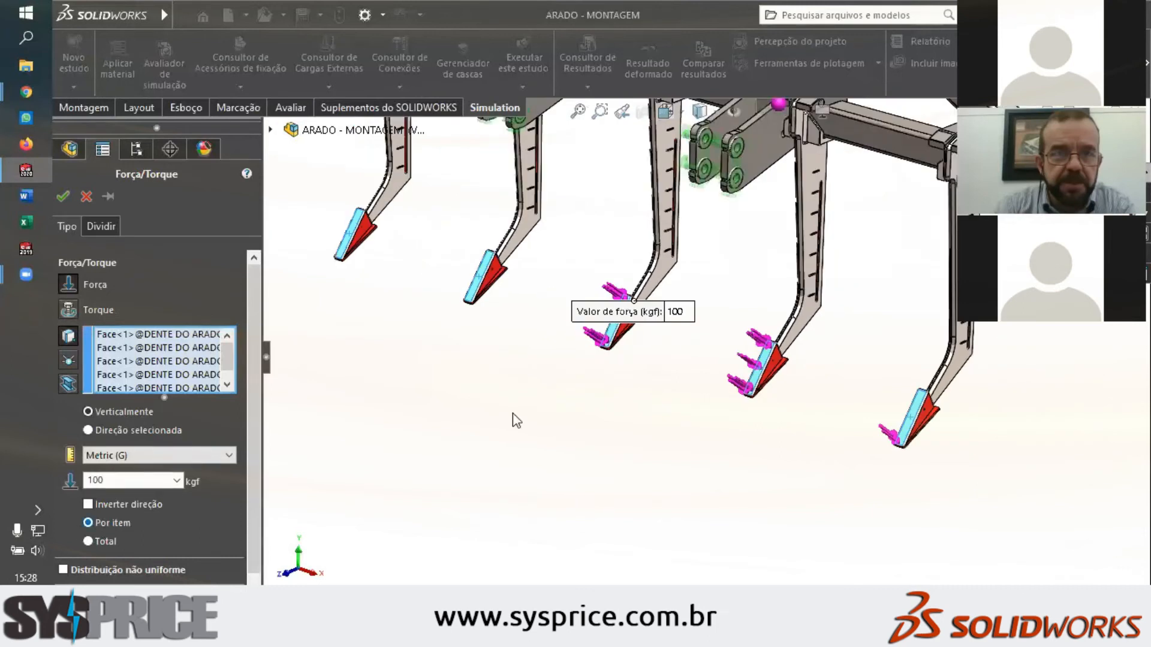
scroll(535, 312, "up", 2)
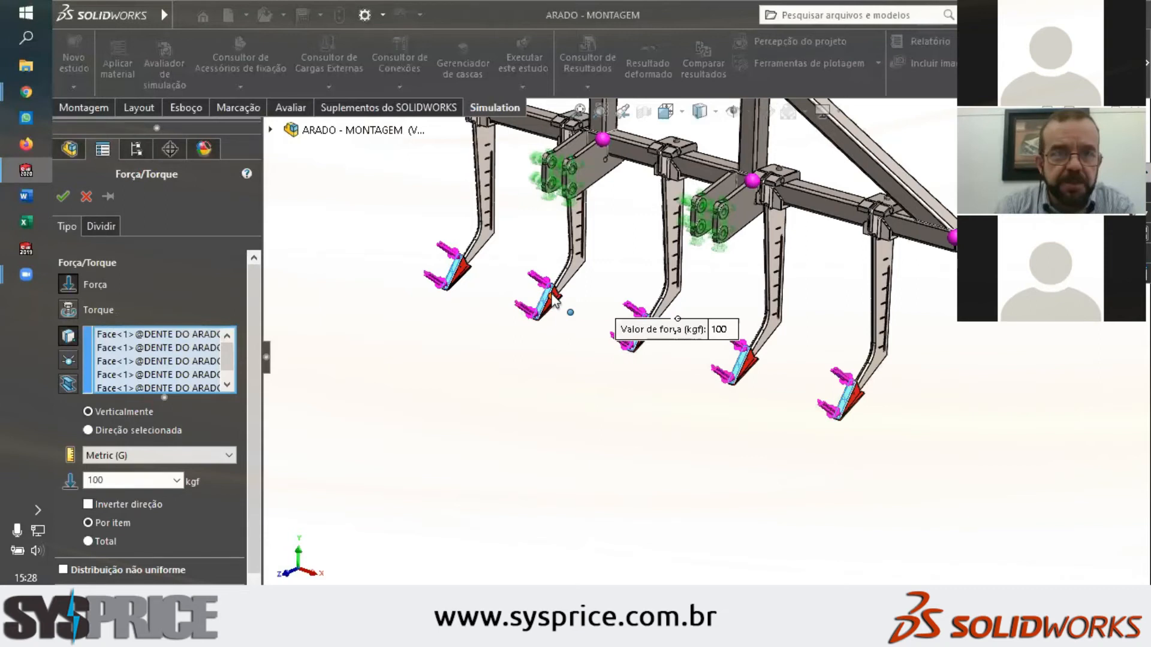
left_click(554, 298)
scroll(248, 405, "down", 1)
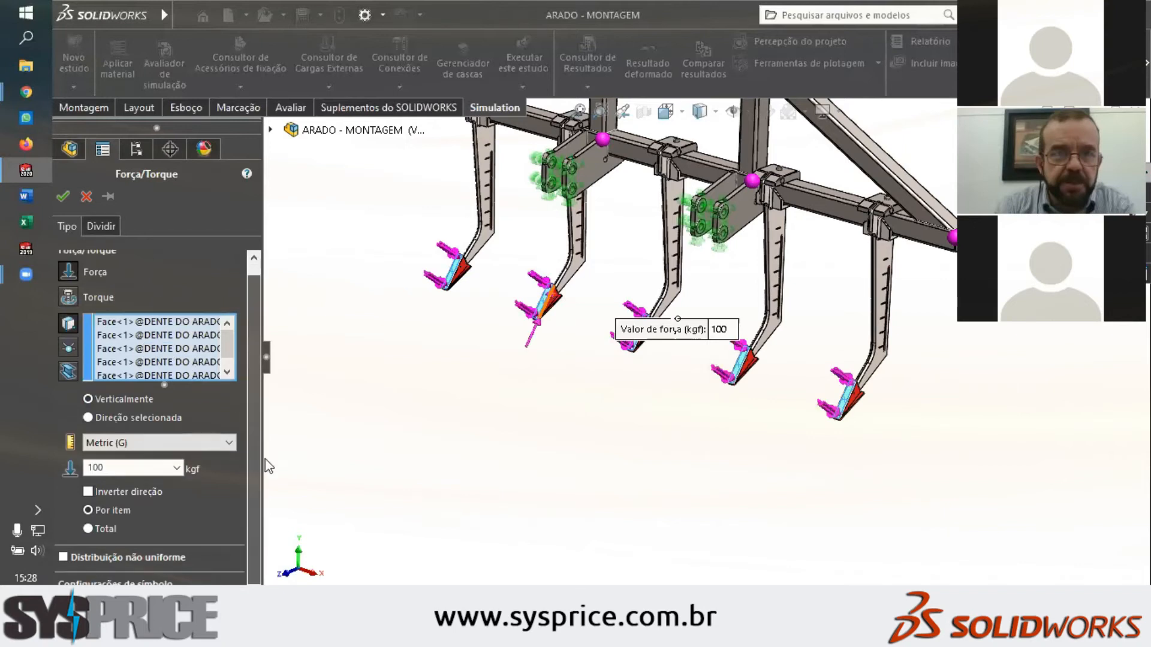
Cancel the force definition and review the load types available for the study's external loads
left_click(83, 196)
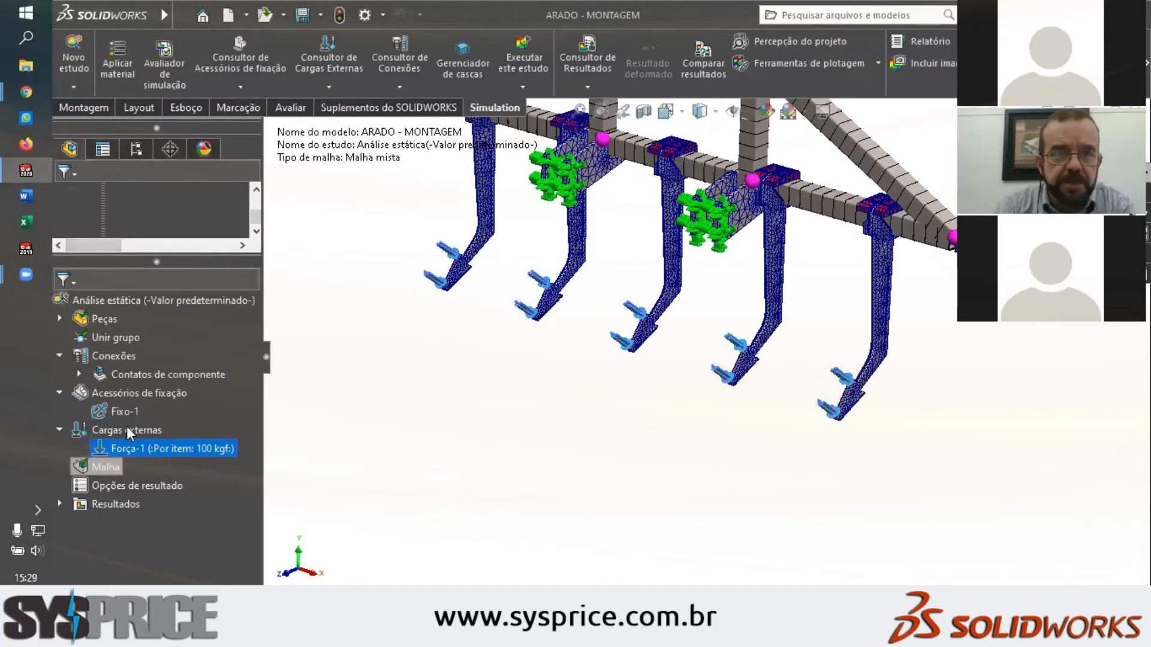
right_click(128, 427)
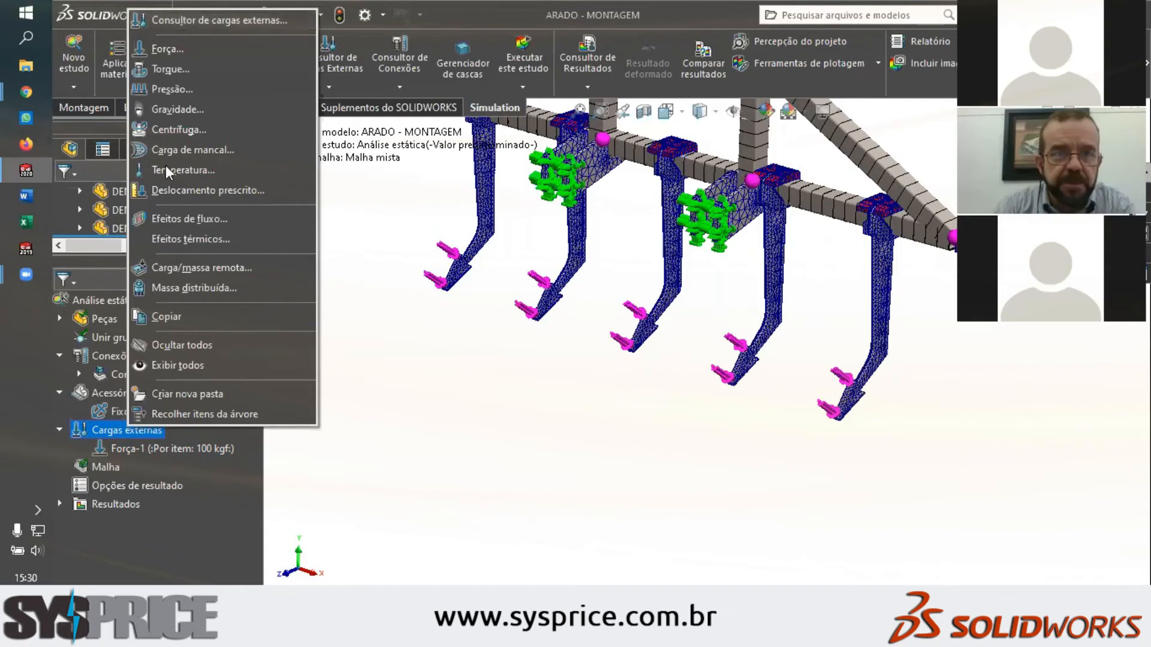
left_click(450, 398)
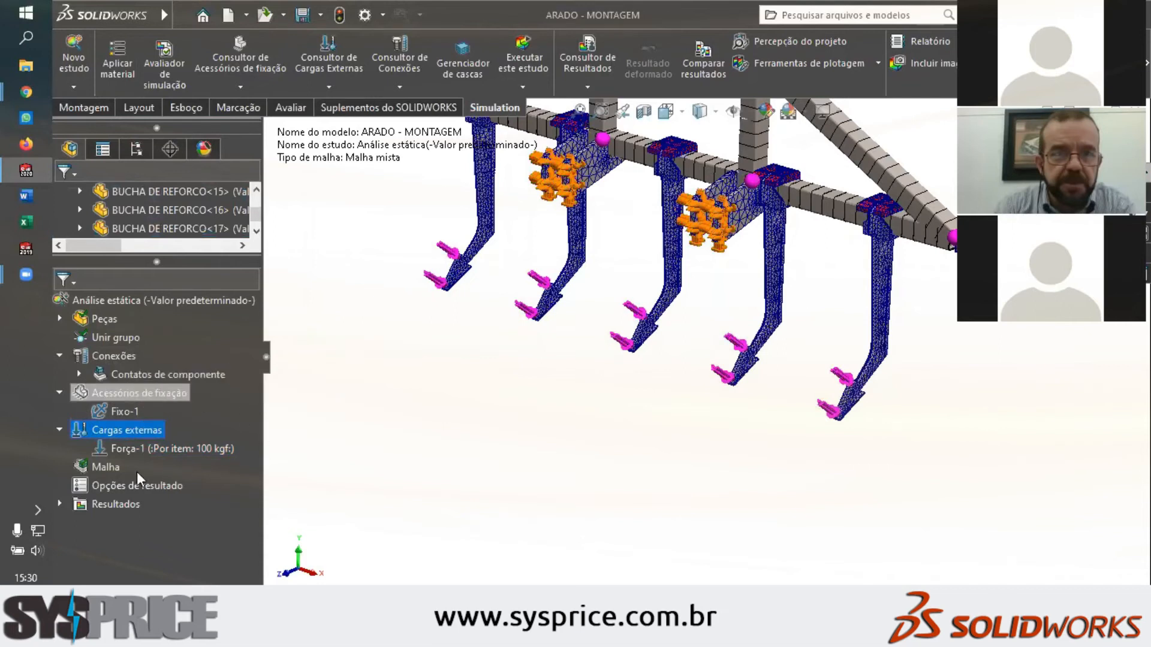
Open the mesh creation settings, reset the mesh density to its default, and expand the mesh parameters to review the blended curvature-based options
right_click(105, 466)
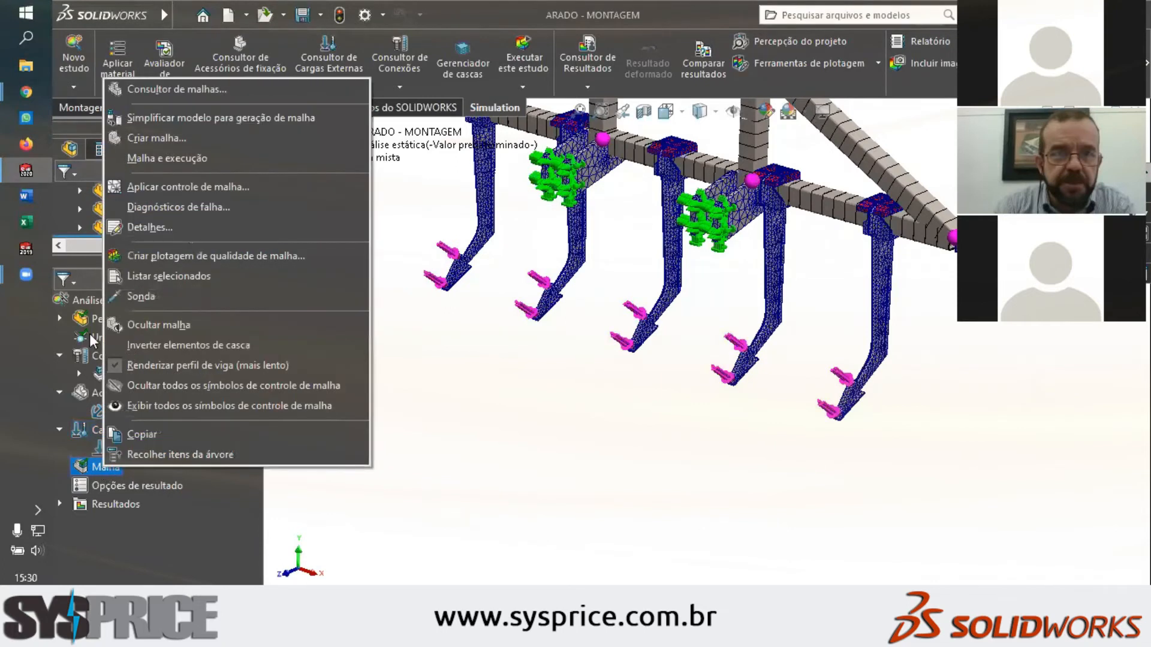
left_click(155, 139)
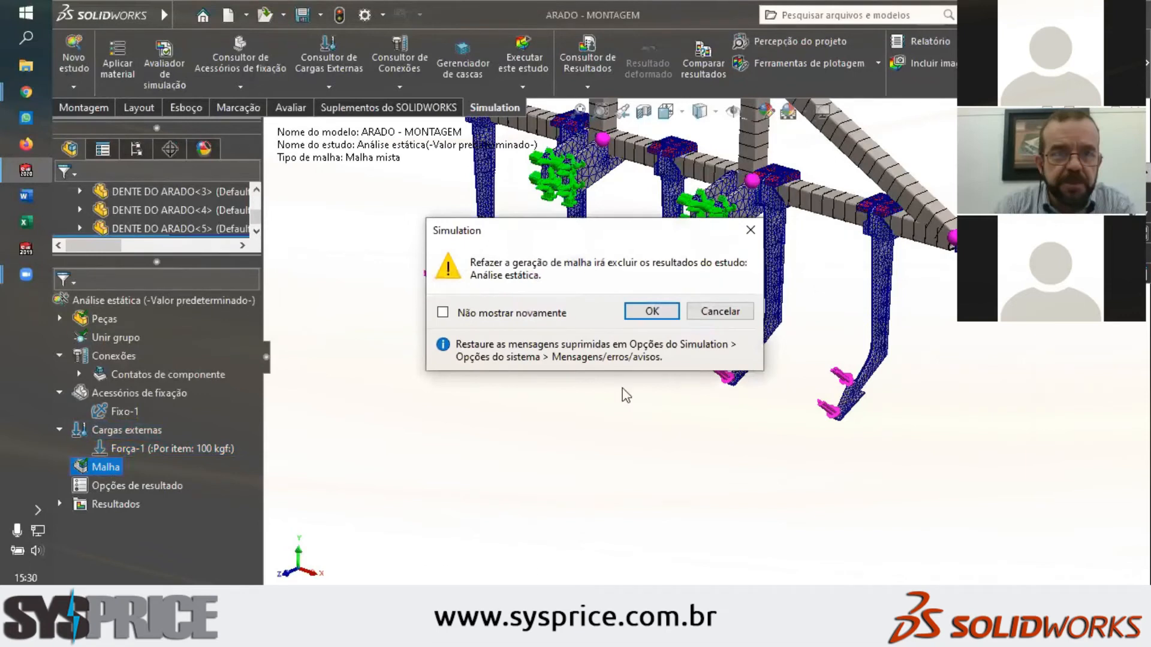
left_click(656, 312)
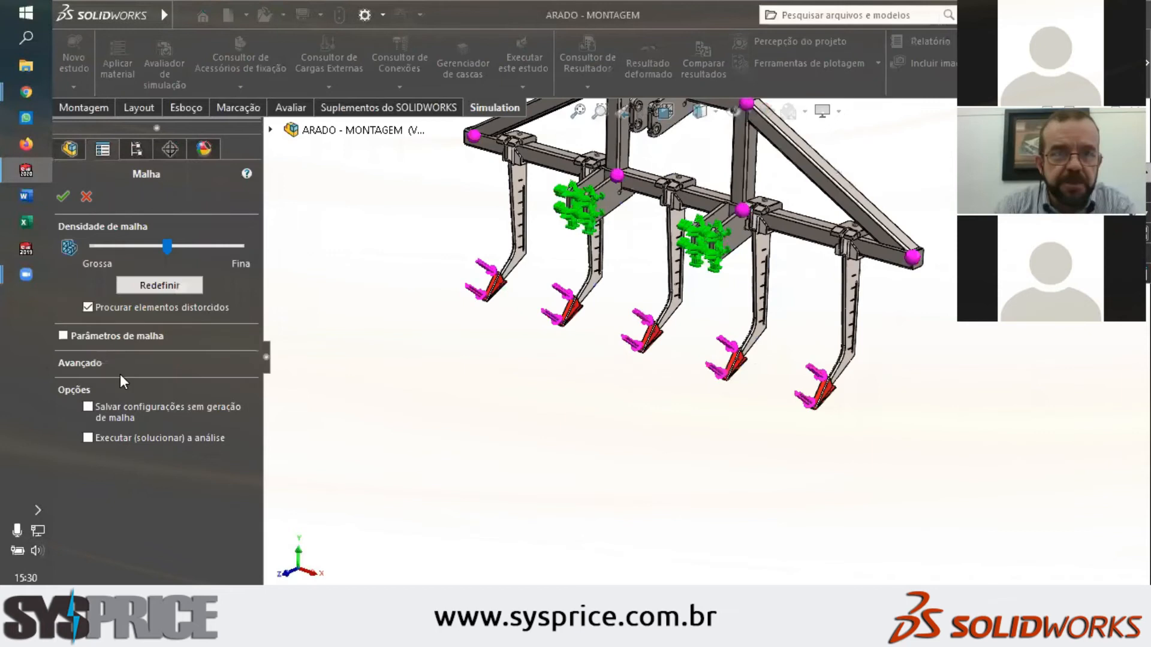
left_click(158, 285)
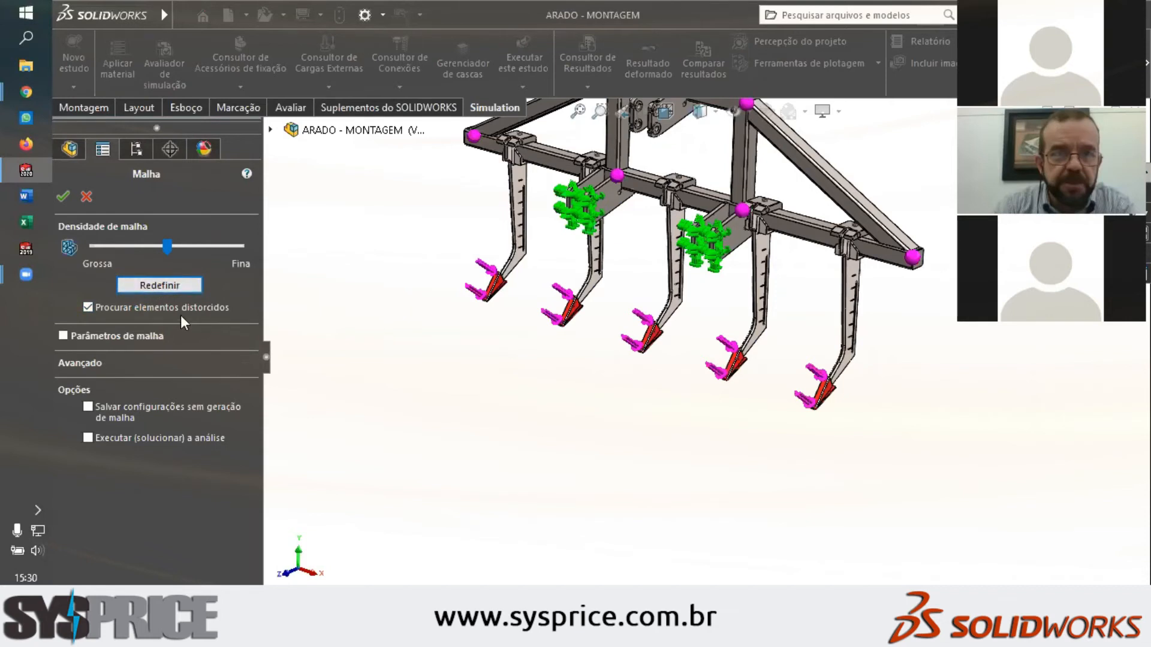
left_click(117, 336)
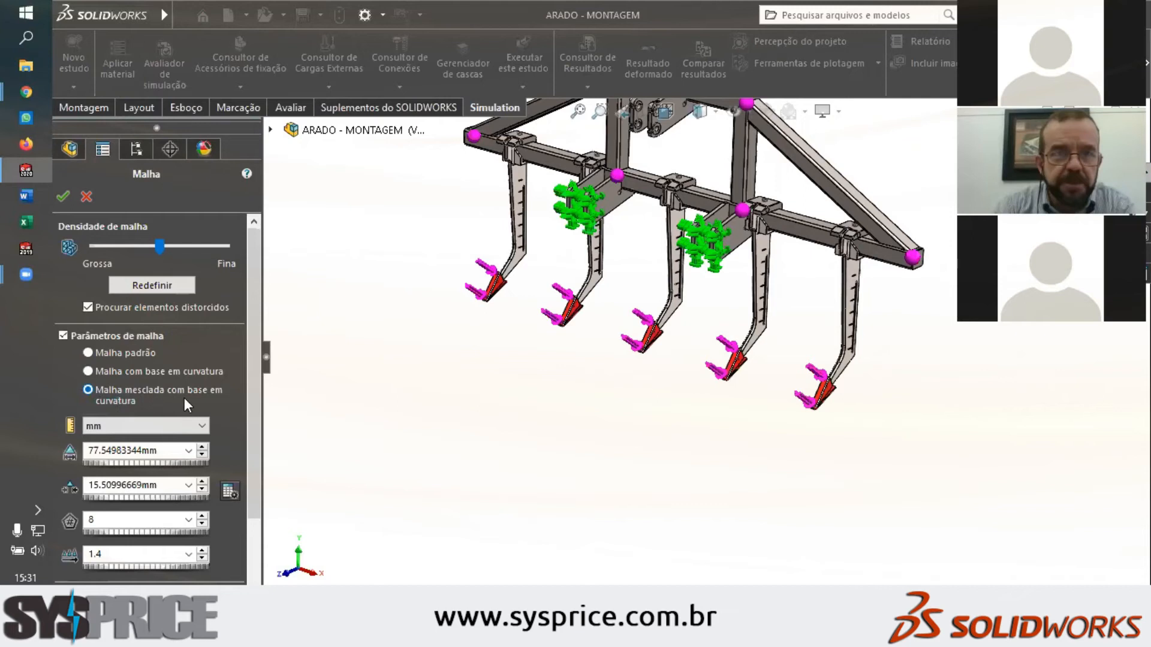
Check the unmeshed plough frame, tines and hitch plates against the mesh settings, and cancel the mesh creation
scroll(428, 380, "up", 2)
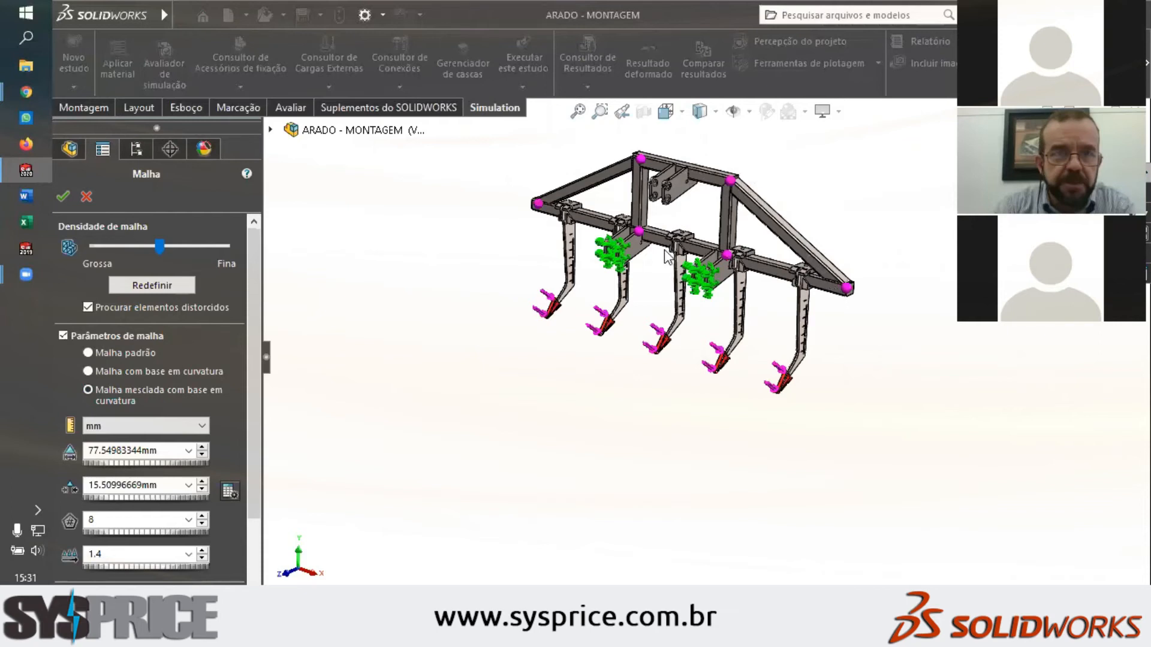
scroll(692, 260, "down", 2)
scroll(691, 261, "down", 3)
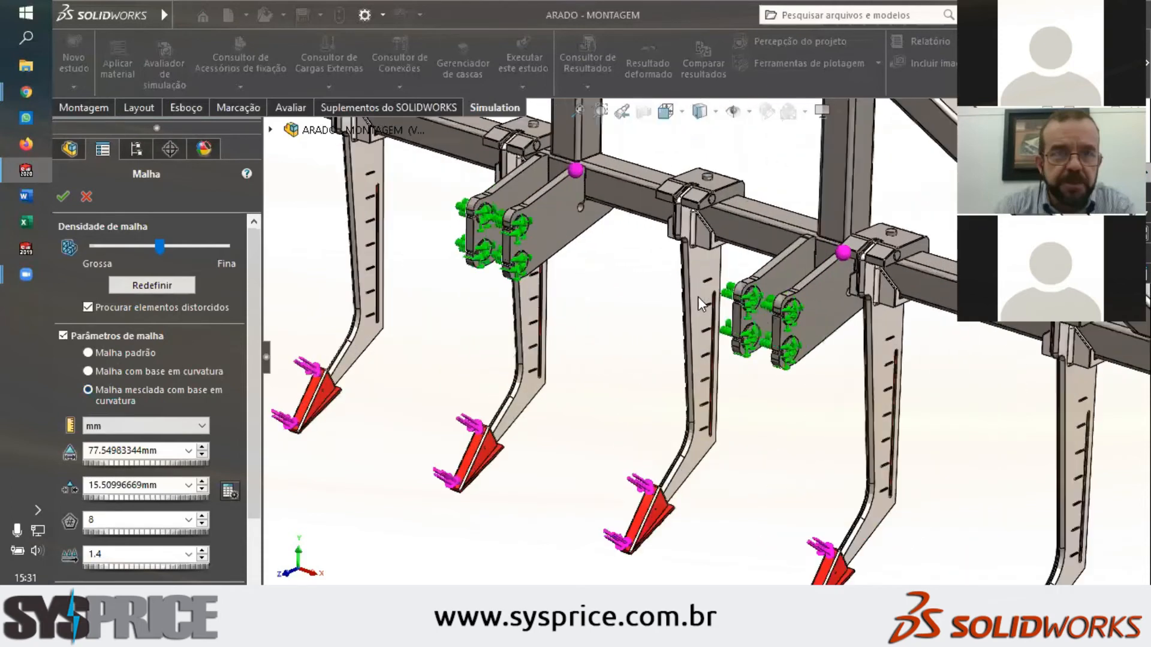
key("f")
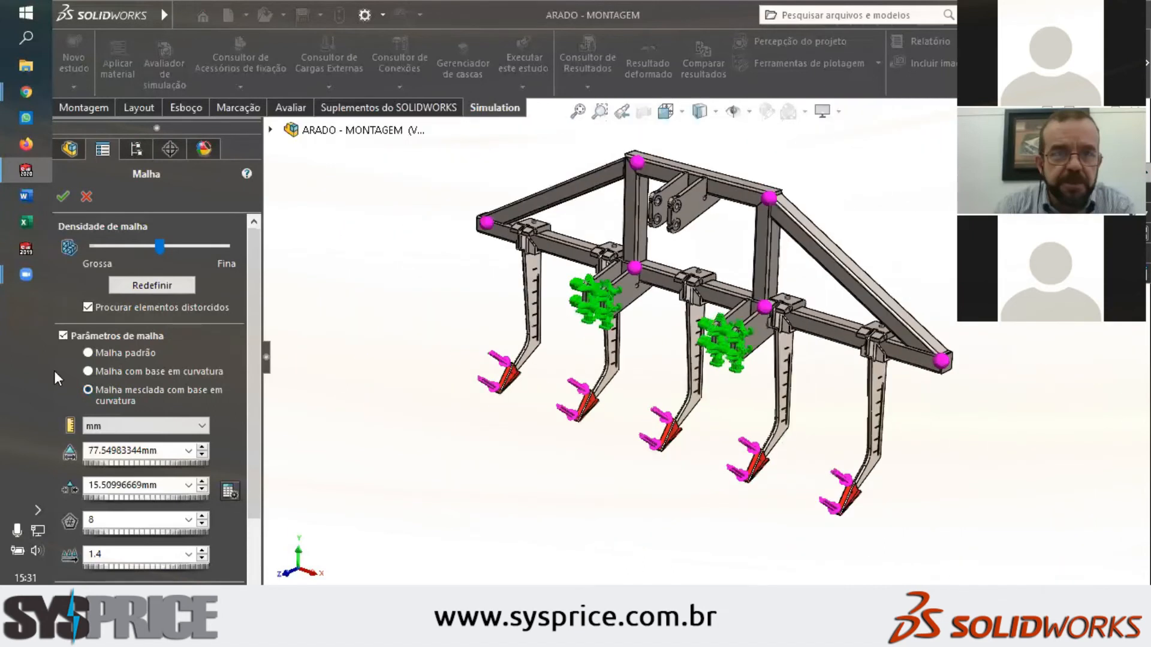
left_click(85, 195)
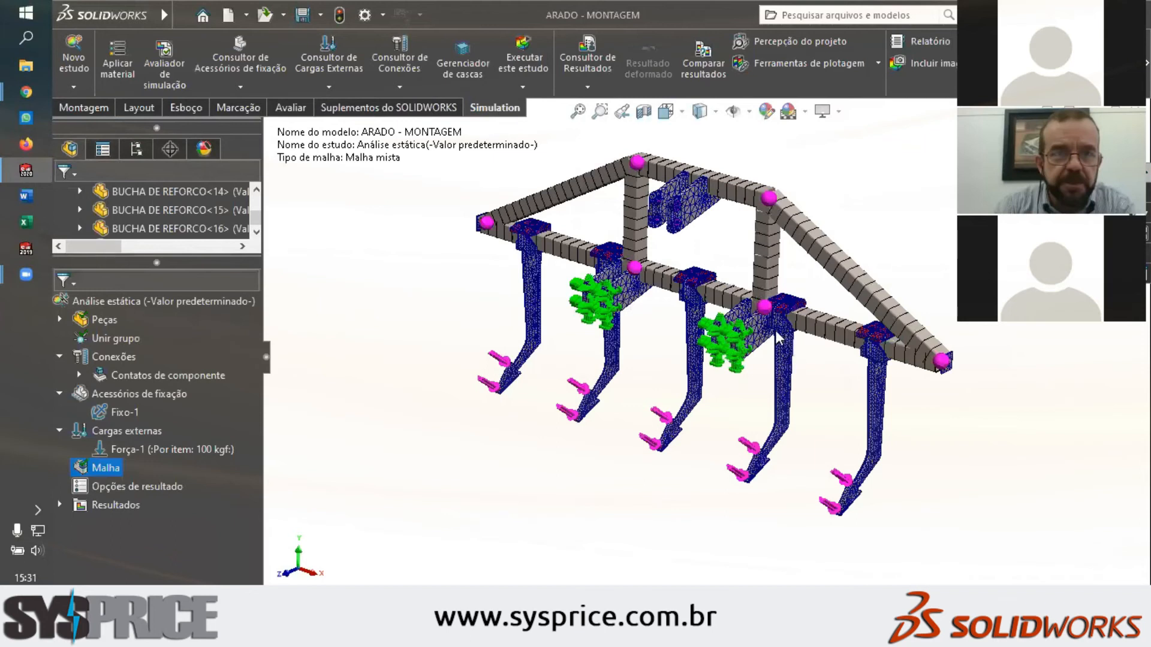
Look over the existing mixed mesh and the first folders of the assembly tree, down to the weld folder
scroll(779, 336, "down", 2)
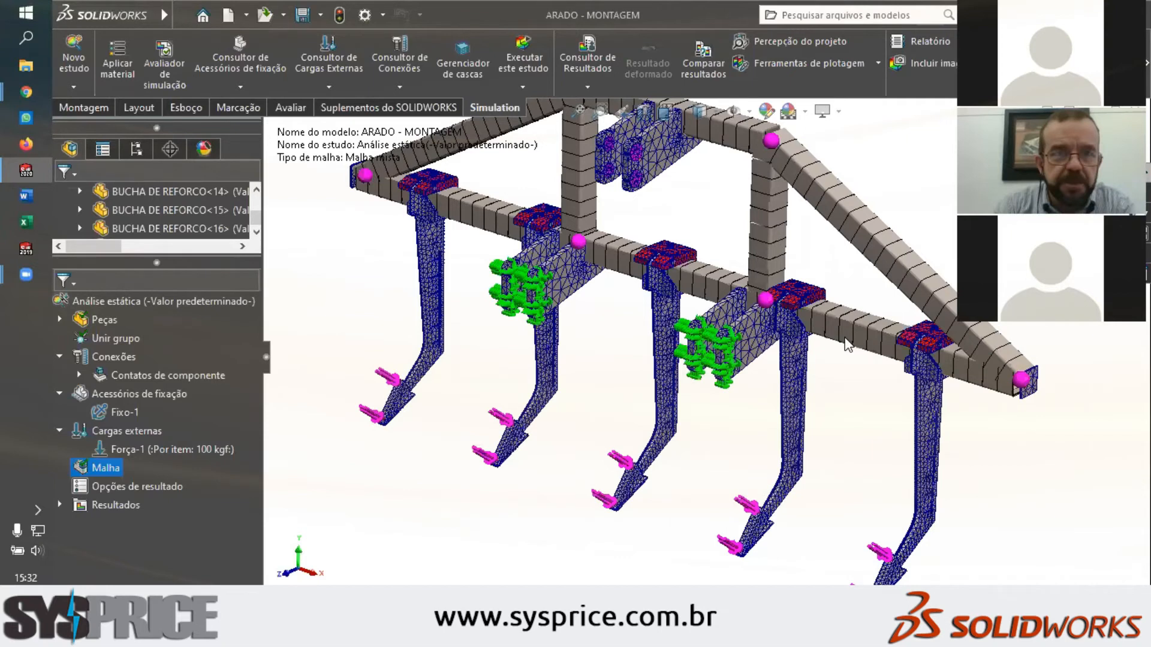
scroll(225, 232, "down", 3)
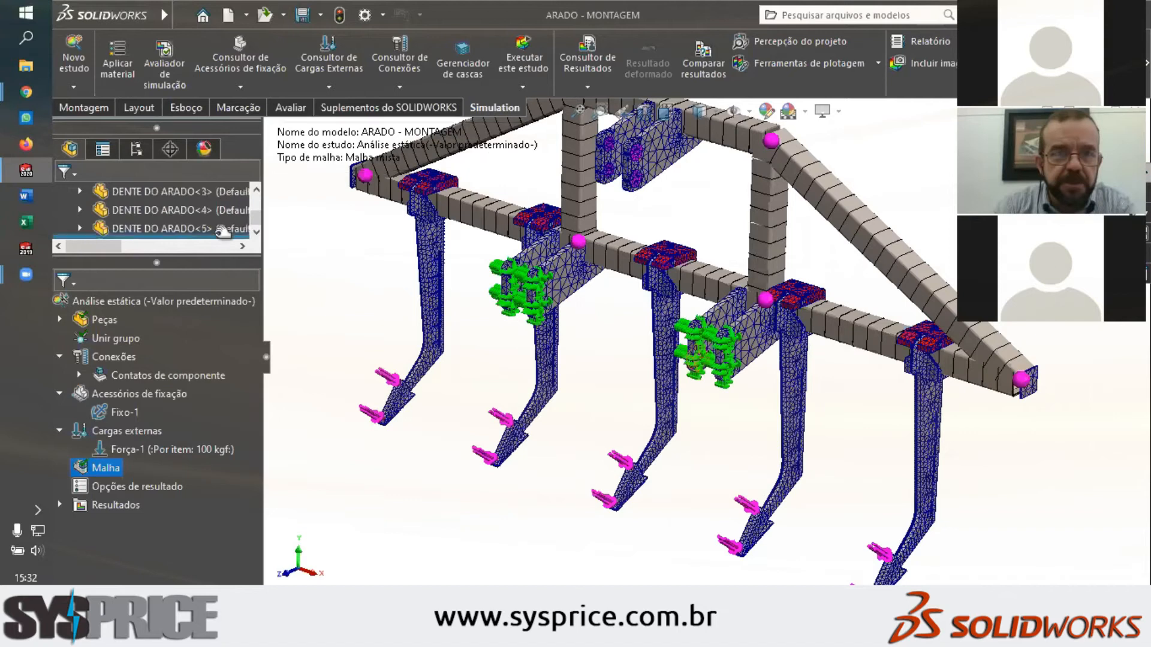
scroll(253, 226, "up", 10)
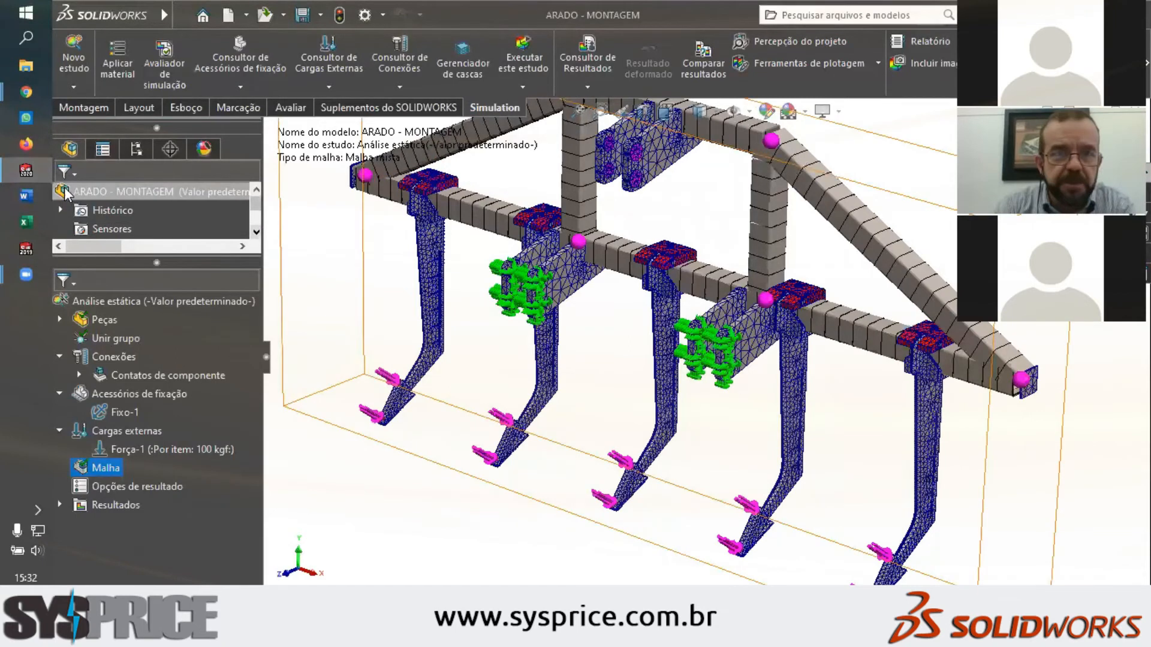
left_click(255, 232)
left_click(255, 233)
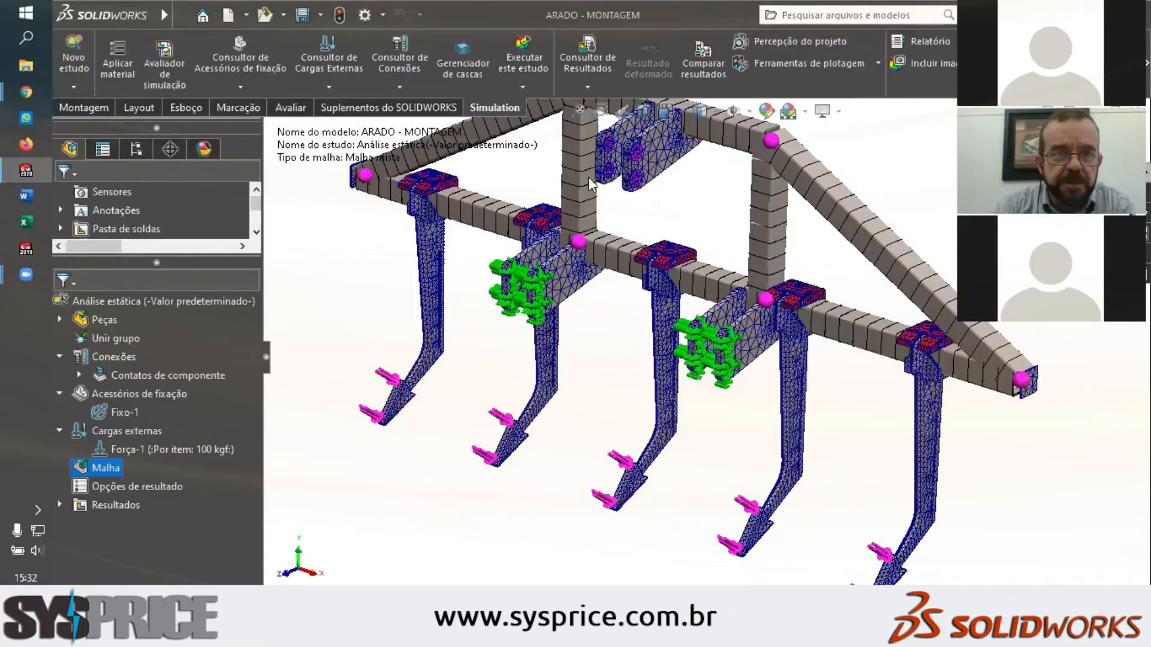
Examine how the beam mesh of the frame meets the solid mesh of the first tine and its clamp plate
key("f")
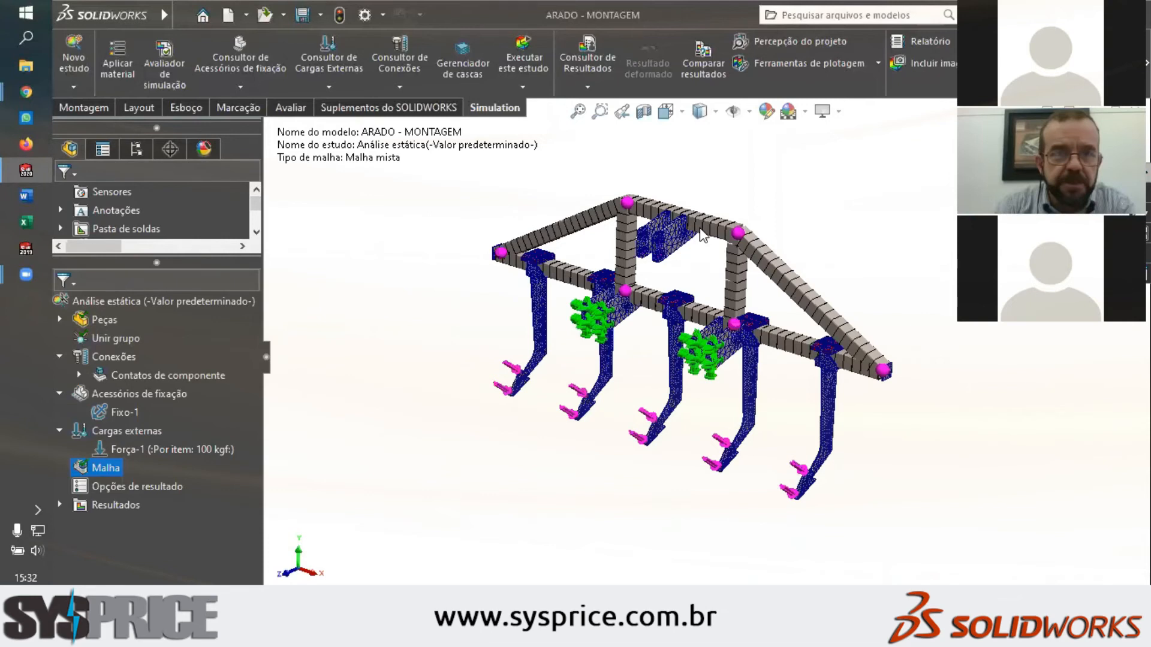
scroll(627, 318, "down", 3)
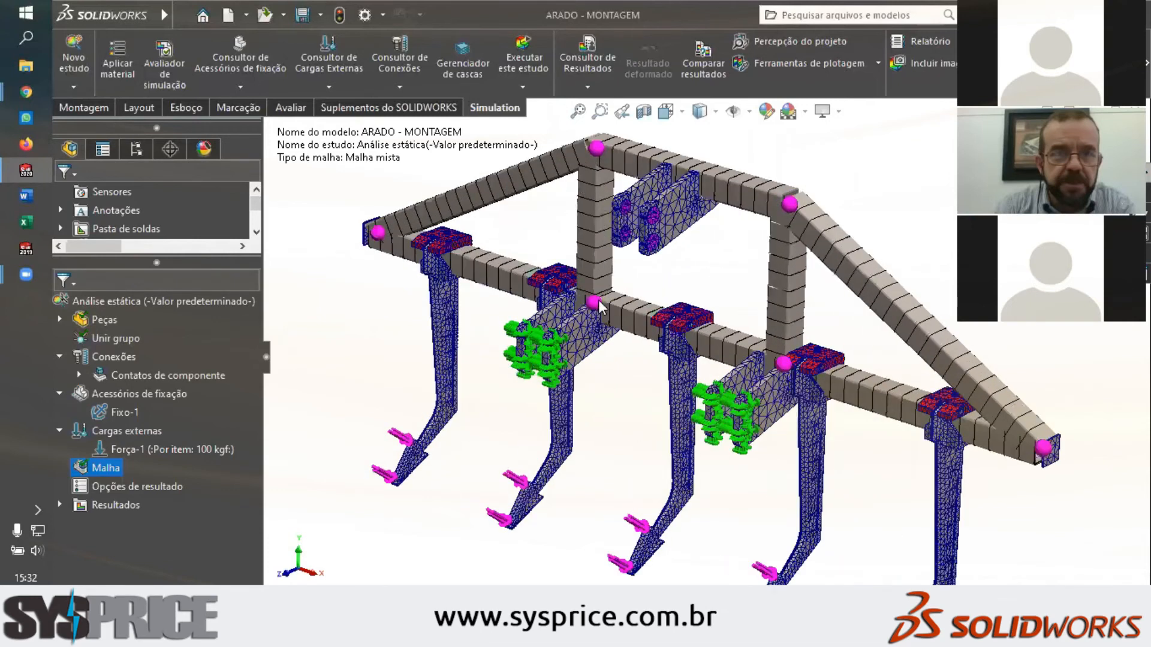
scroll(452, 276, "down", 4)
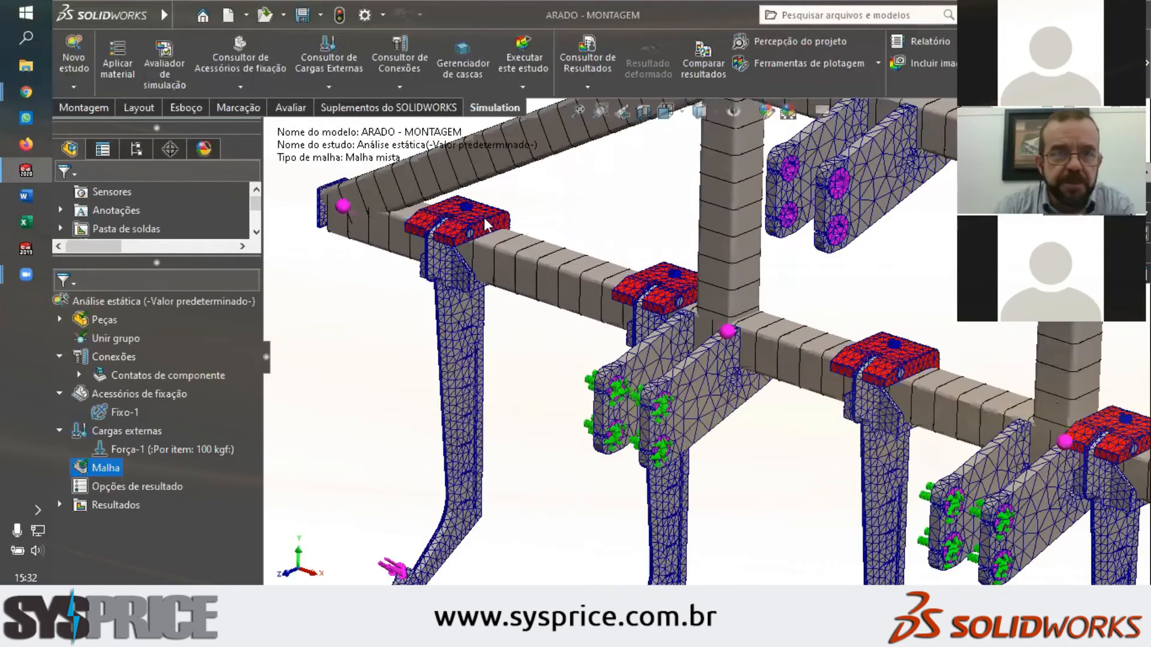
scroll(485, 222, "down", 5)
scroll(605, 293, "up", 5)
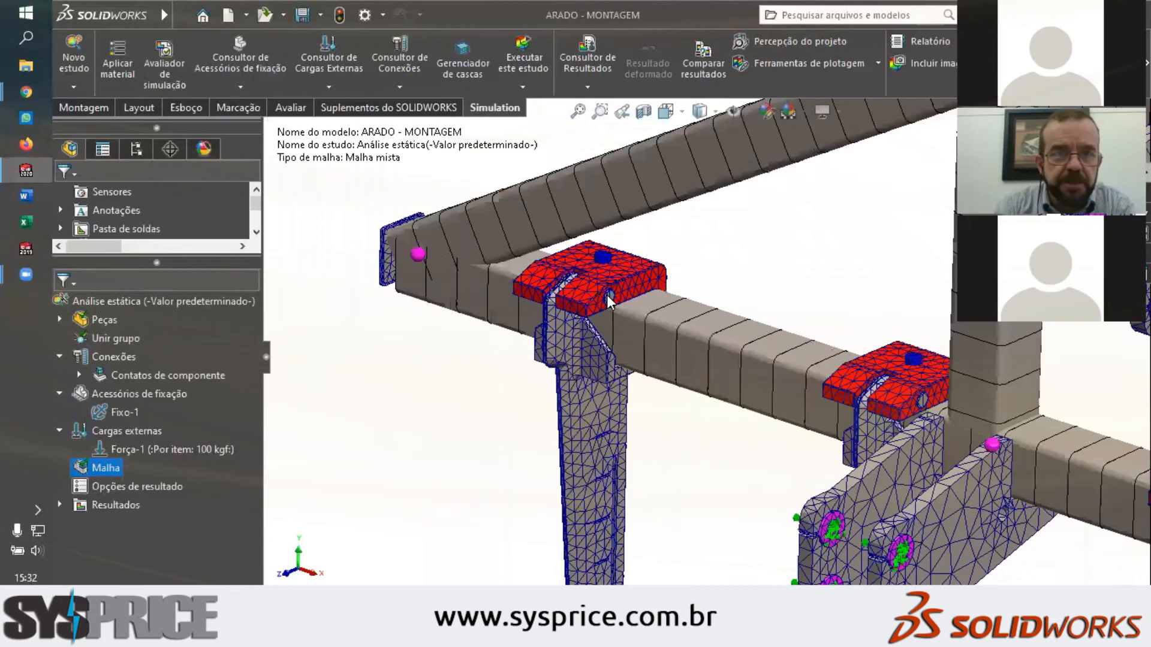
scroll(609, 300, "up", 1)
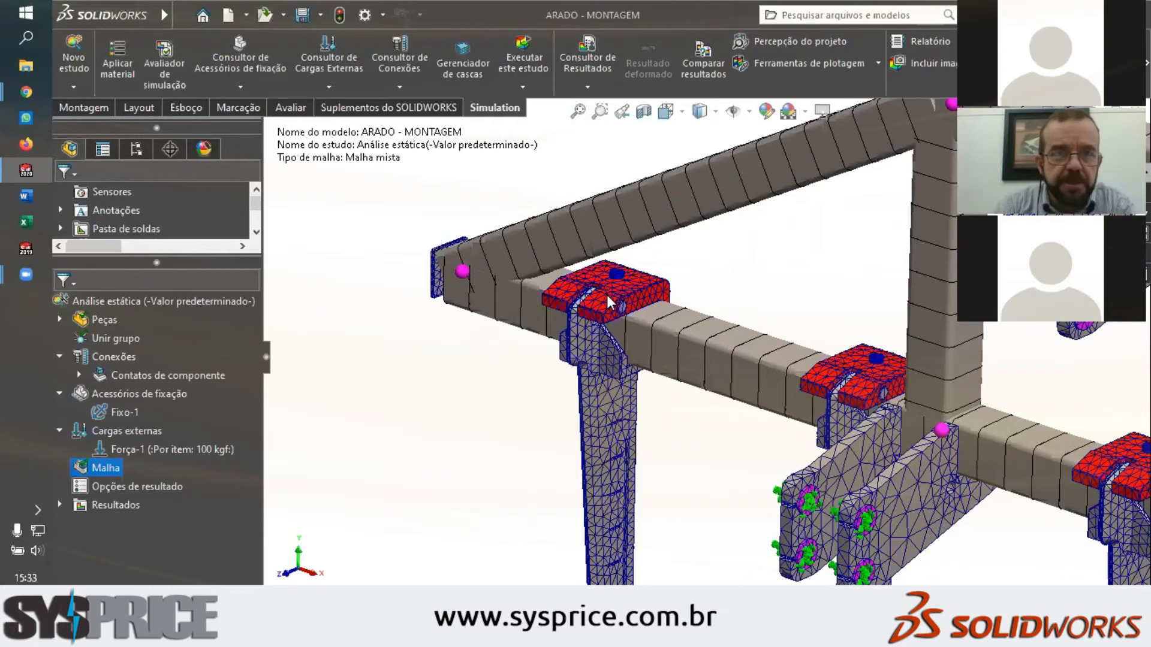
scroll(656, 337, "up", 5)
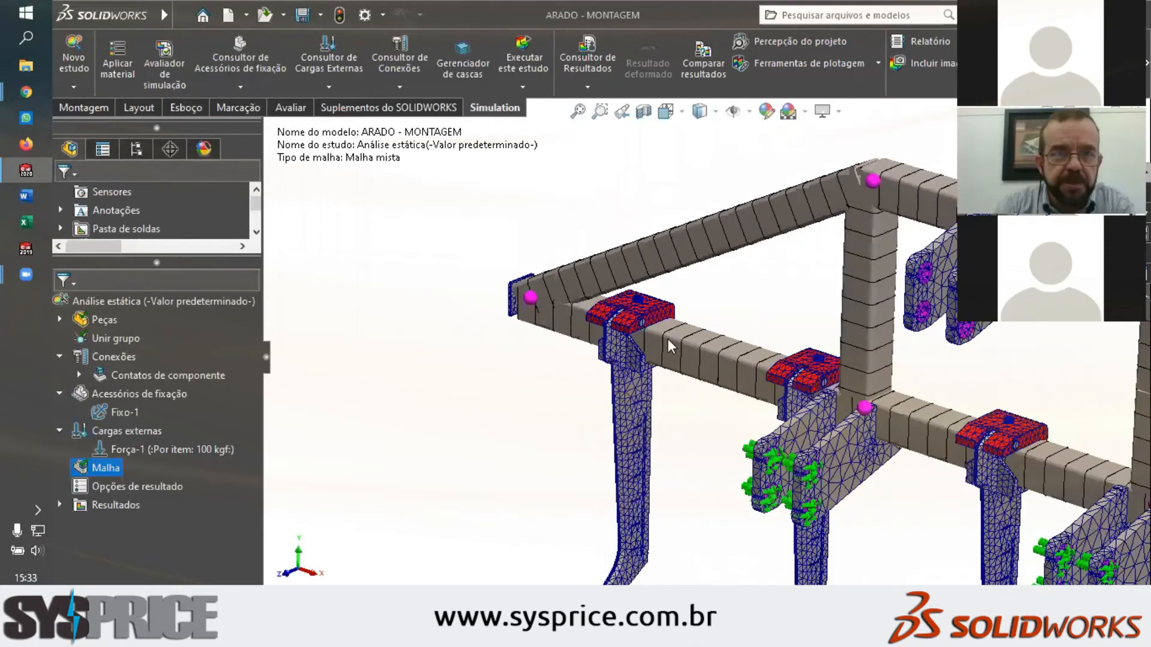
Inspect the mesh of the tines, clamps and fixed hitch plates towards the opposite end of the frame
scroll(848, 420, "down", 5)
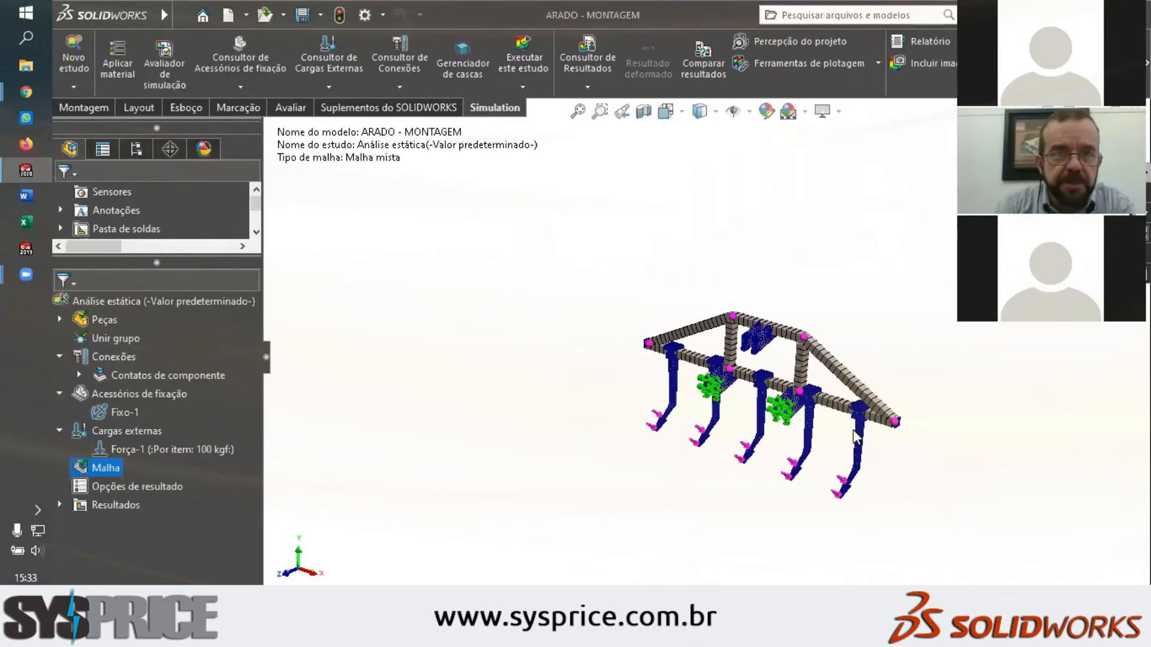
scroll(854, 382, "down", 1)
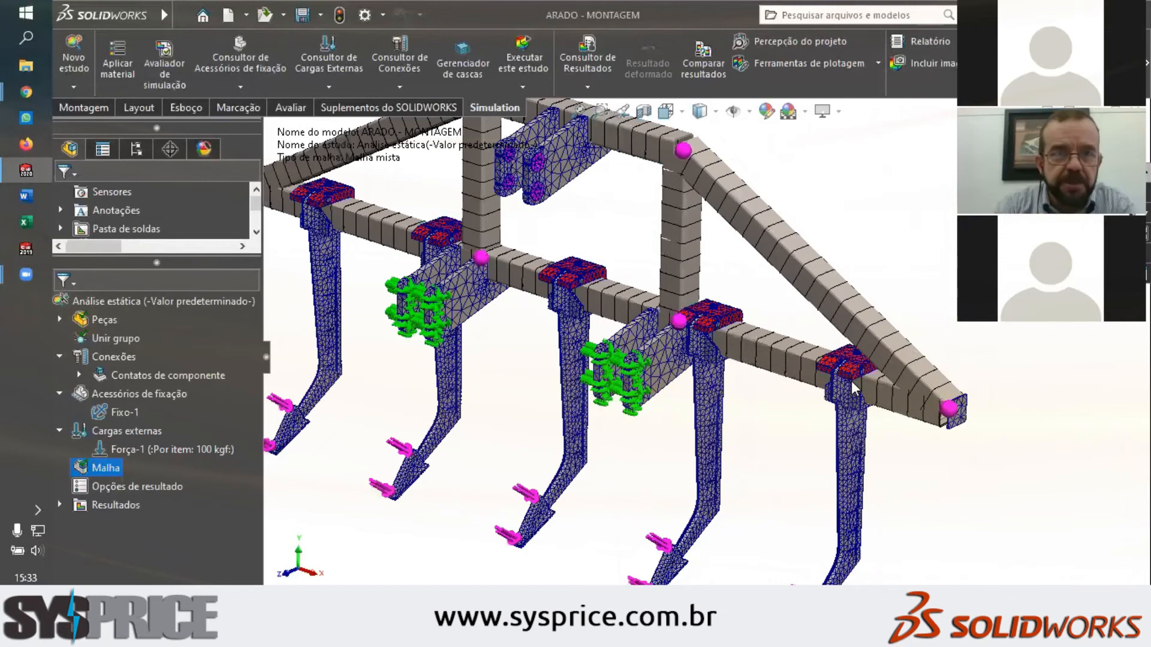
scroll(725, 417, "down", 2)
scroll(707, 411, "down", 1)
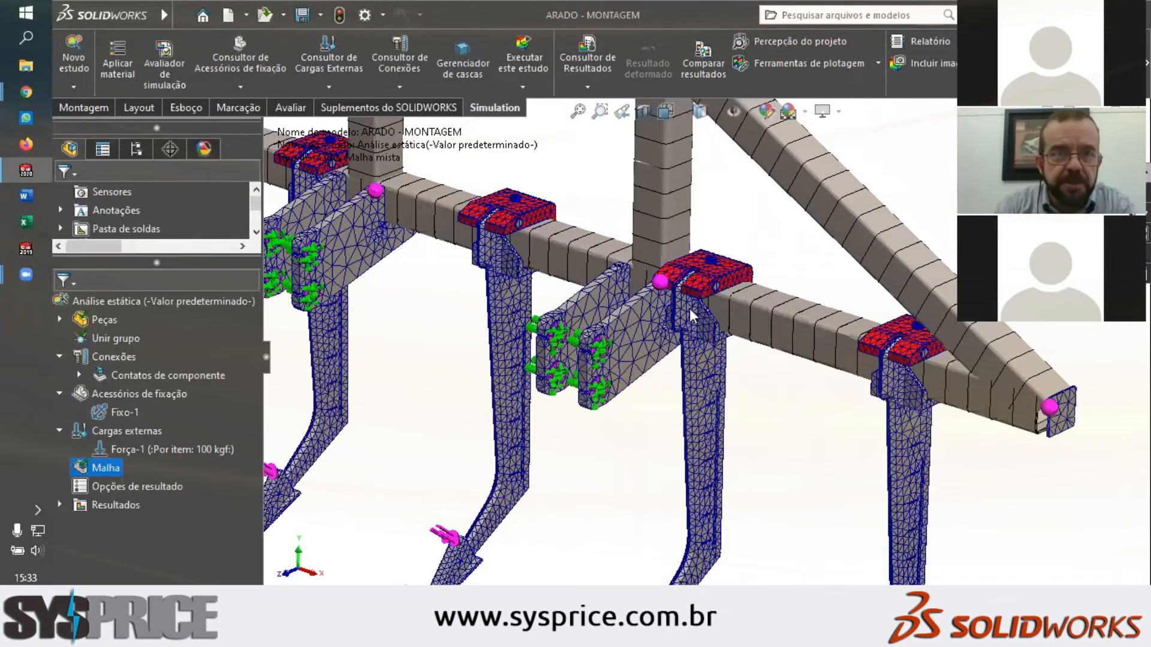
scroll(670, 409, "up", 2)
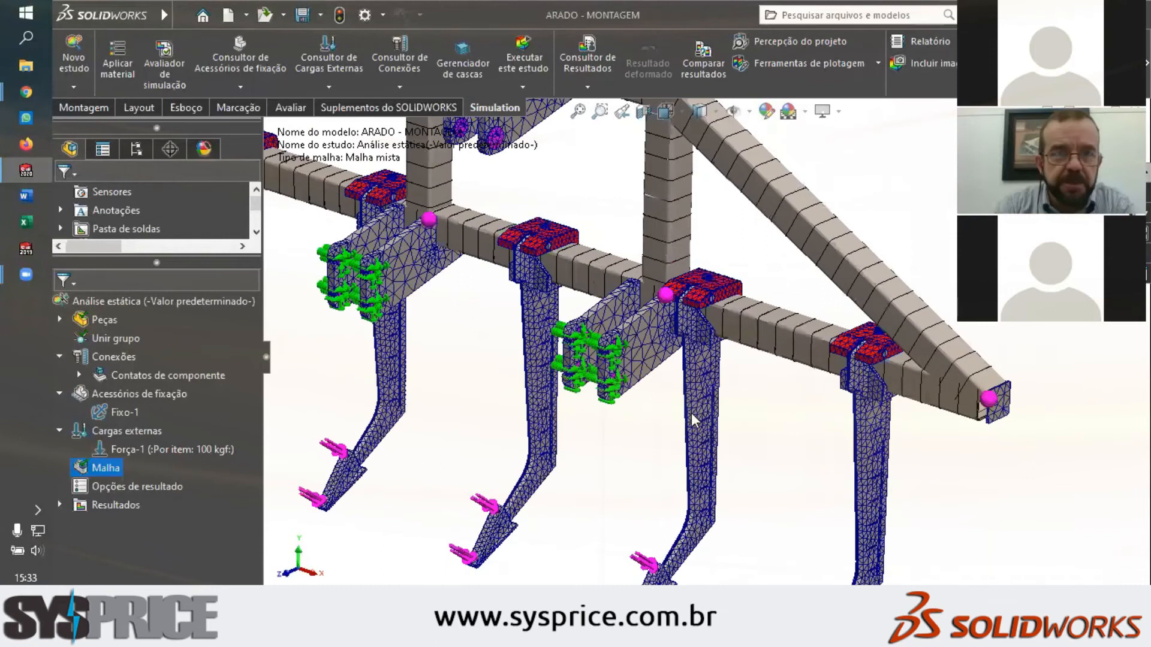
scroll(694, 422, "up", 1)
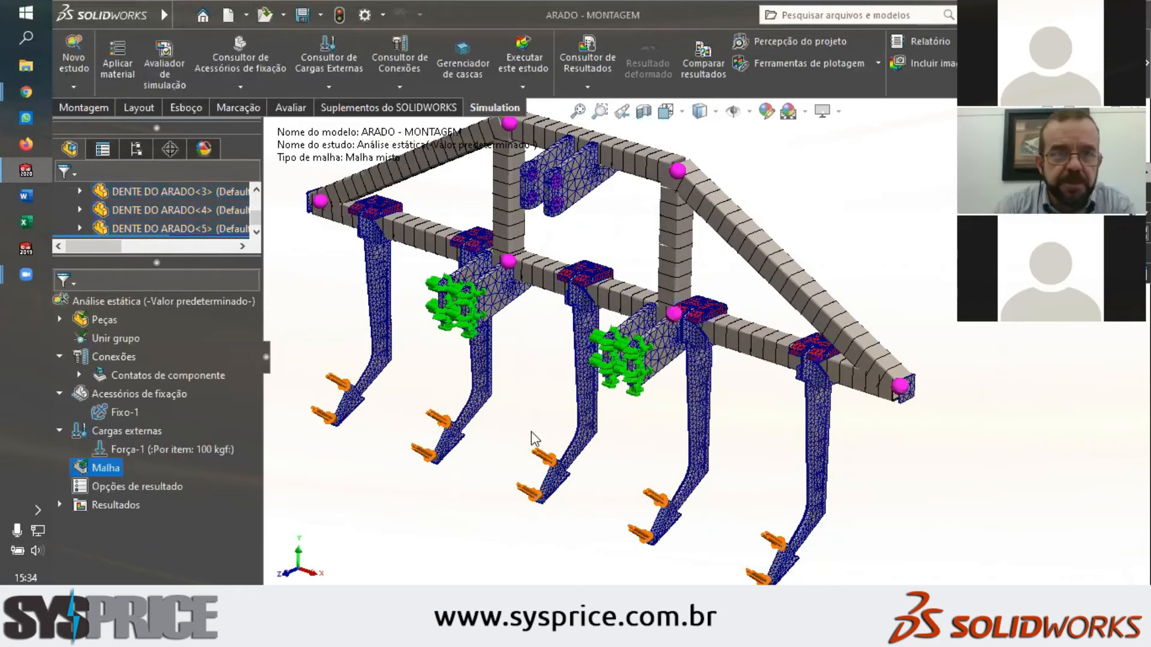
Review the complete meshed plough, comparing the beam elements of the frame with the solid elements of the tines and hitch plates
scroll(519, 365, "up", 3)
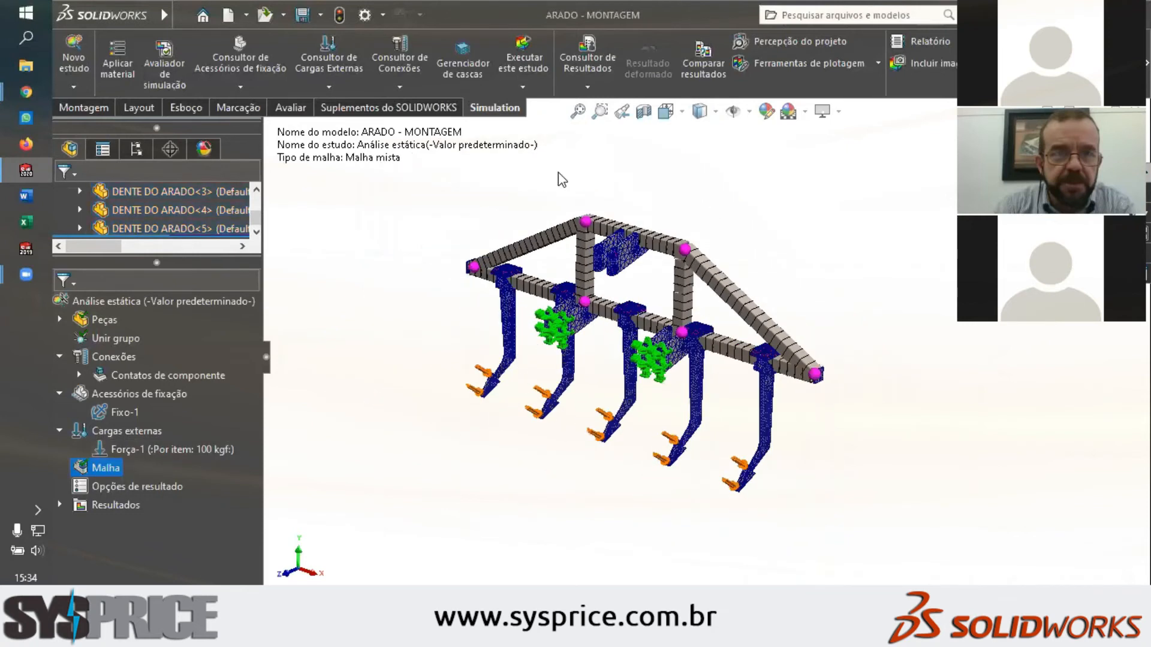
scroll(558, 174, "down", 2)
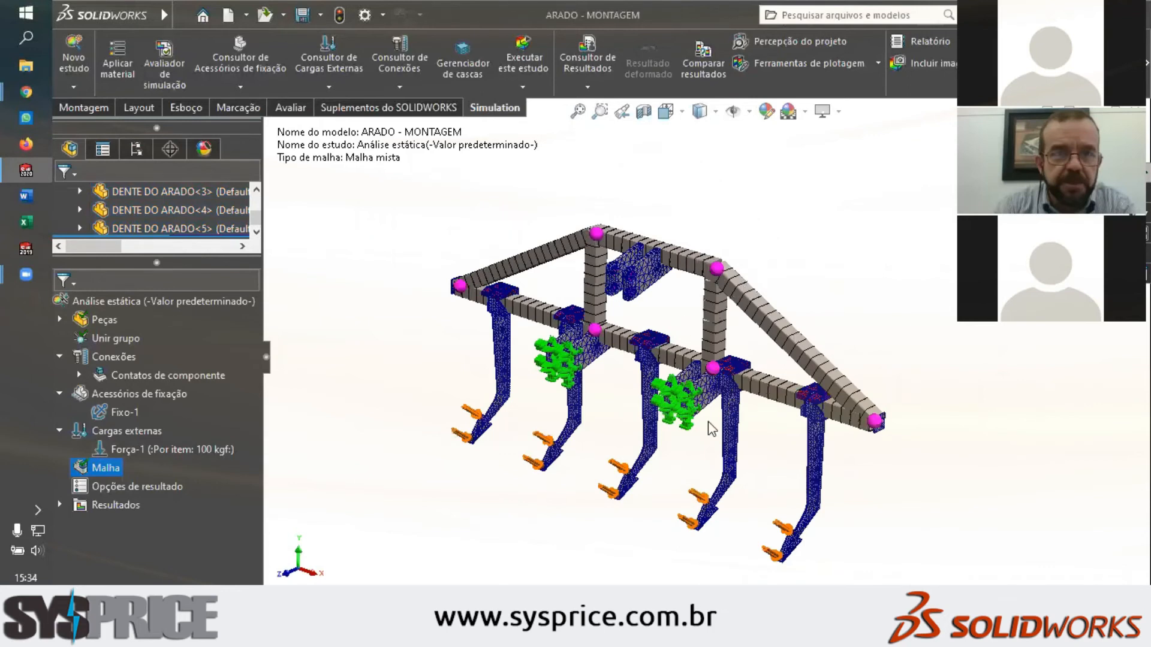
scroll(704, 432, "down", 1)
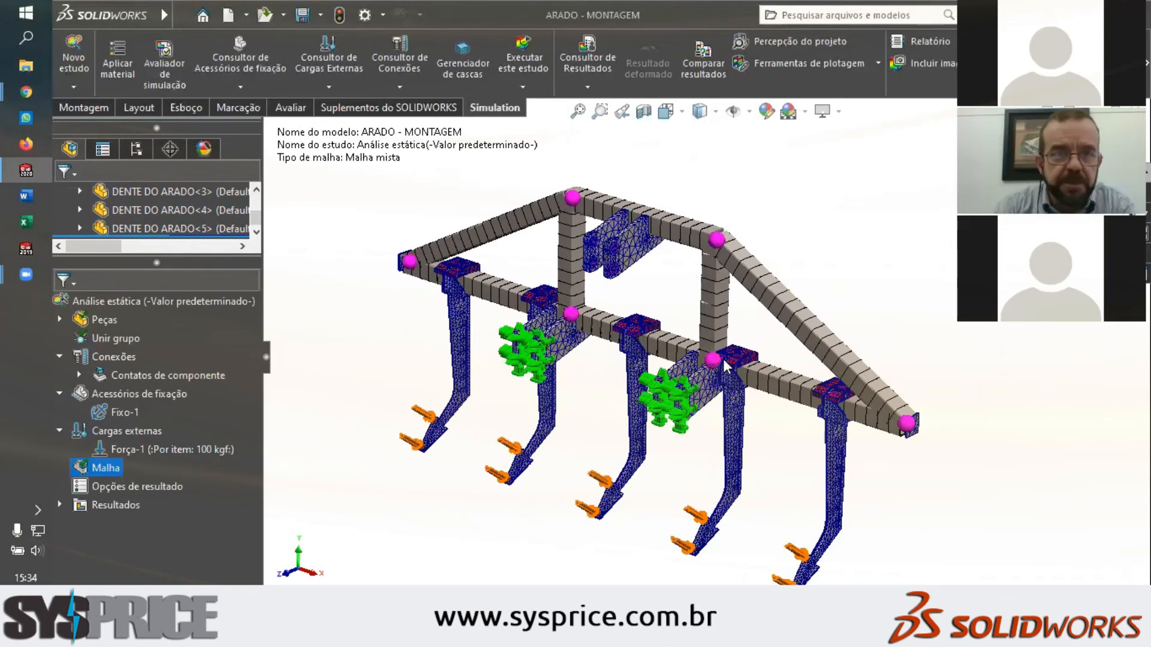
scroll(756, 268, "down", 1)
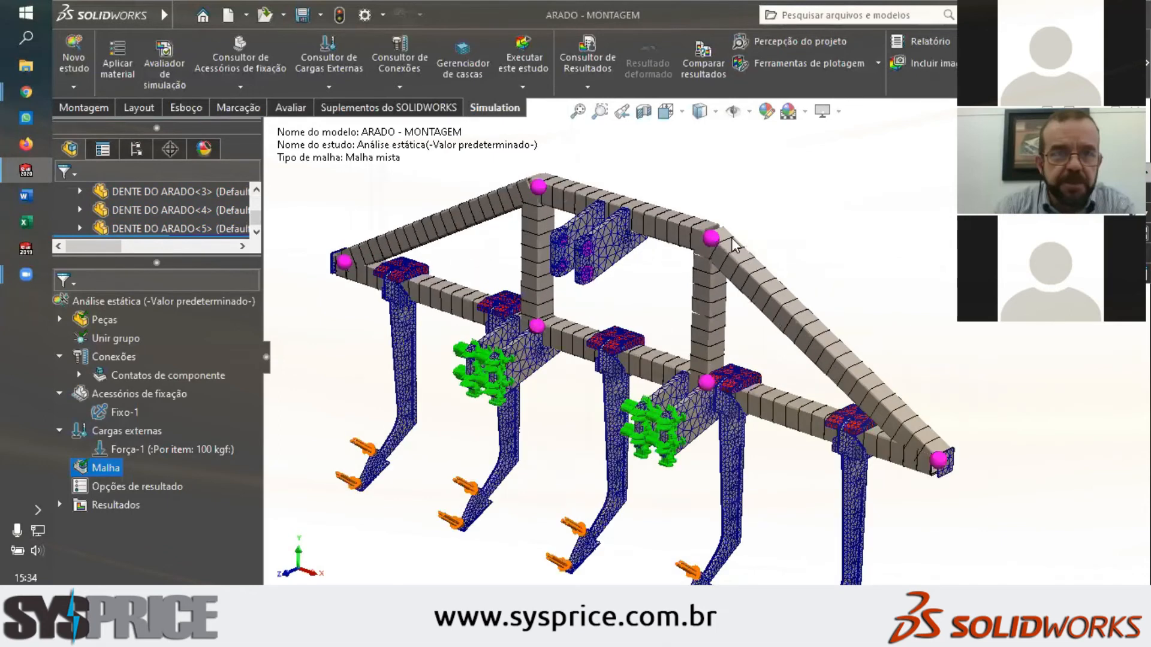
scroll(732, 251, "up", 2)
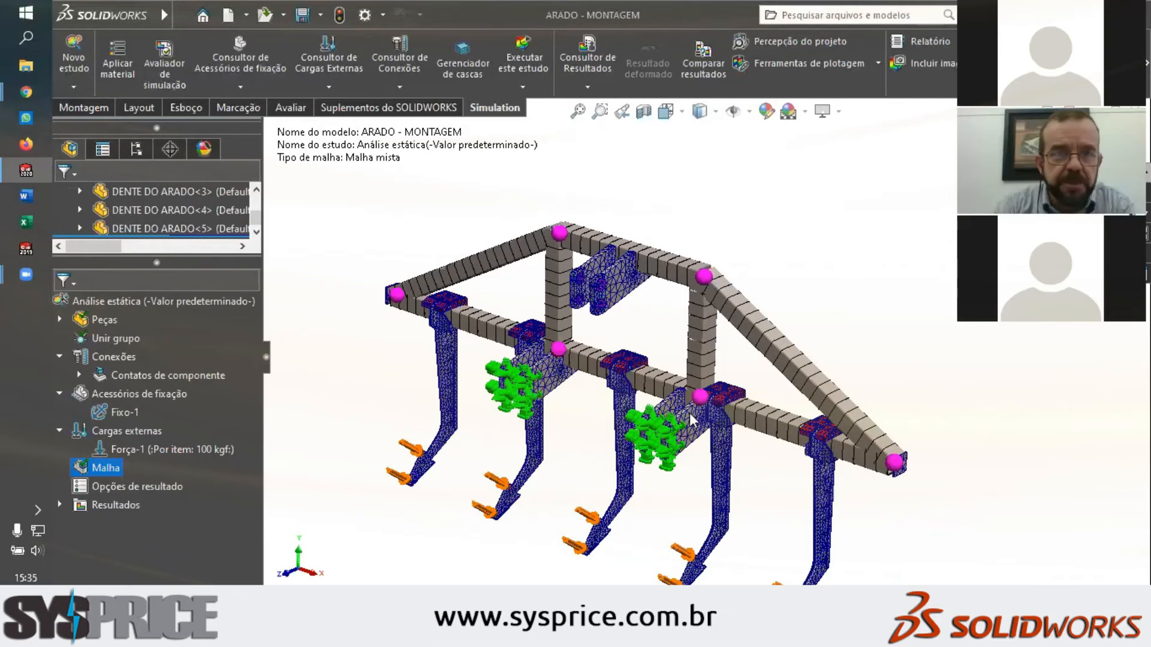
scroll(689, 412, "down", 1)
scroll(752, 472, "up", 2)
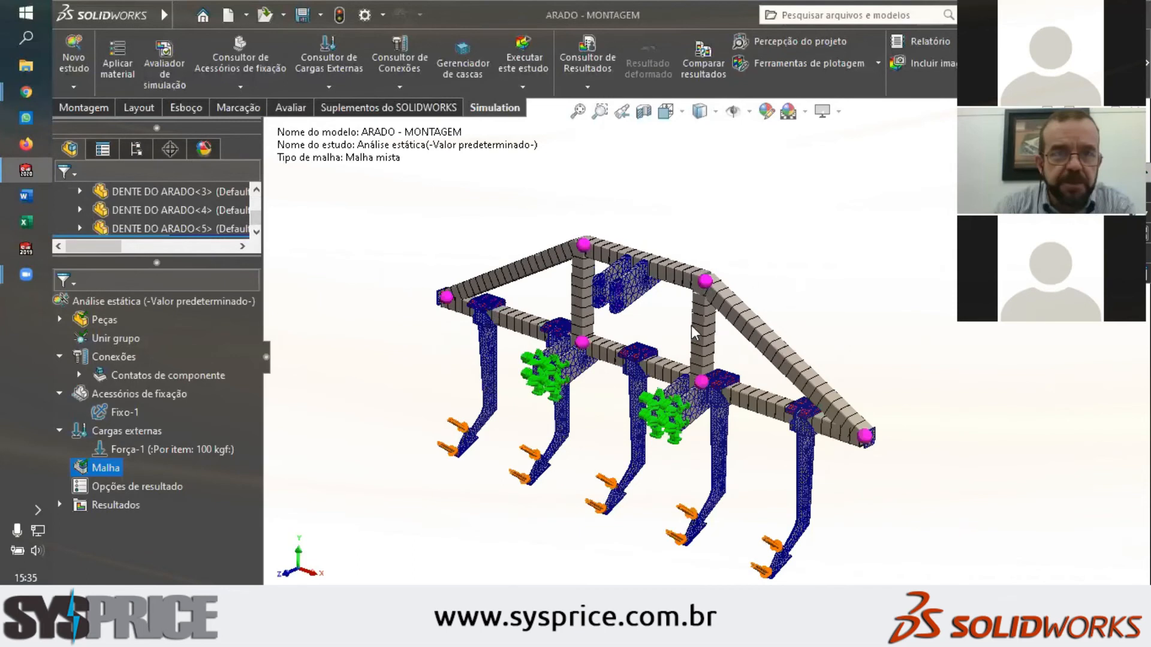
scroll(713, 387, "down", 3)
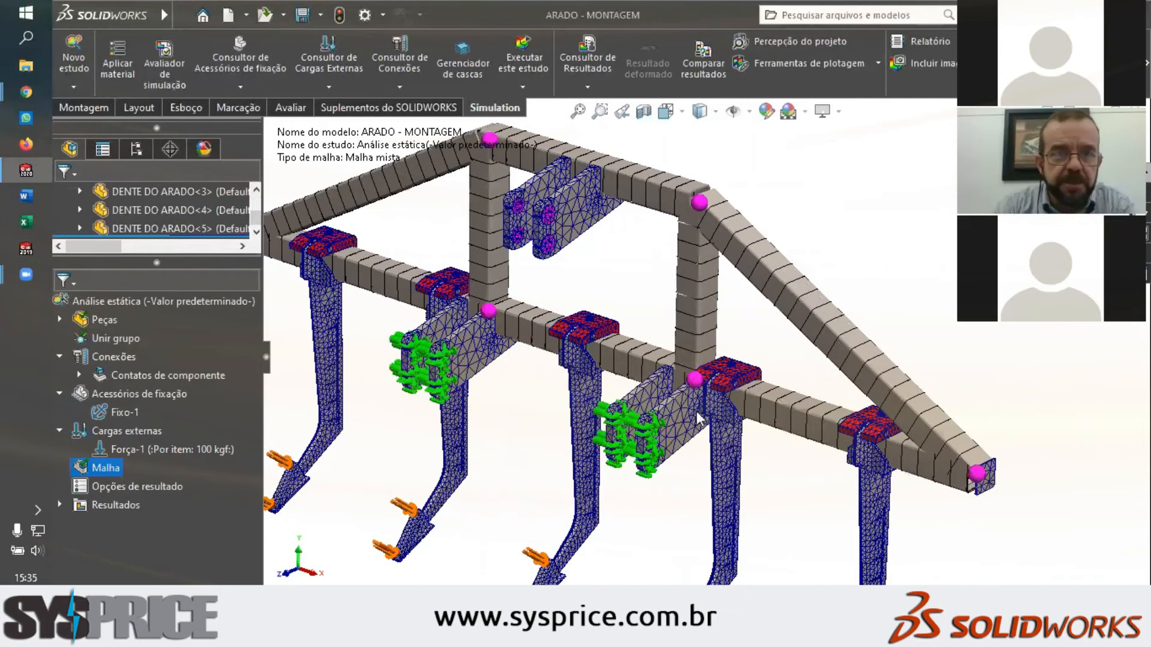
scroll(656, 423, "up", 3)
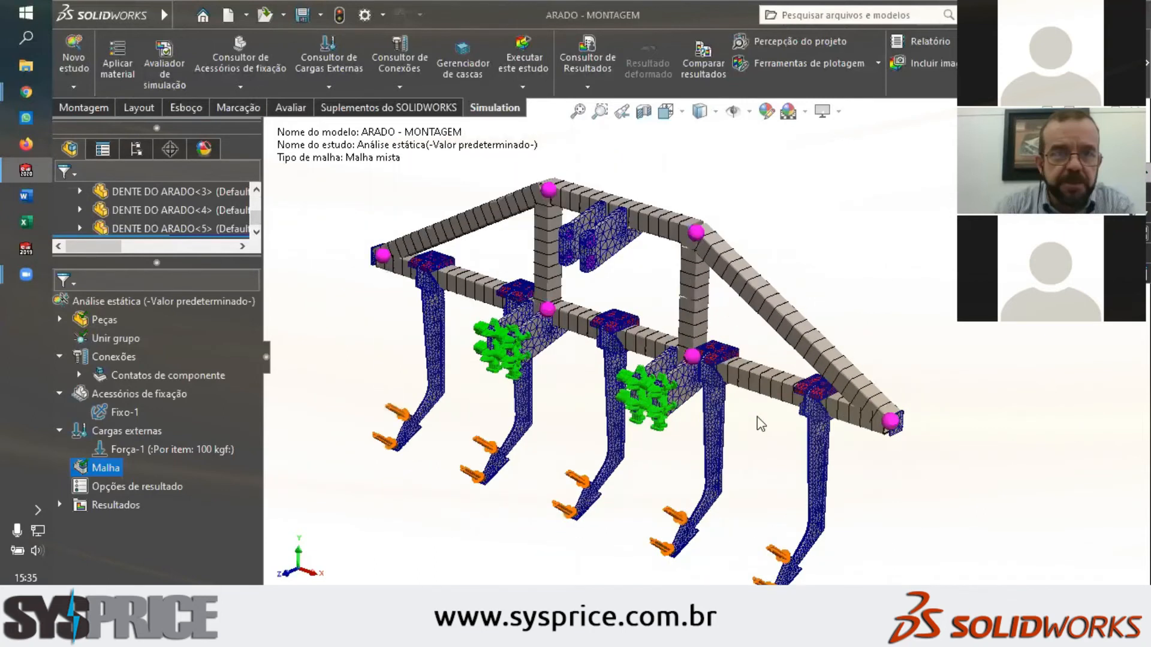
Examine closely the beam mesh and joint at the frame's outer corner, beside the end cap plate and the last tine
scroll(865, 434, "down", 2)
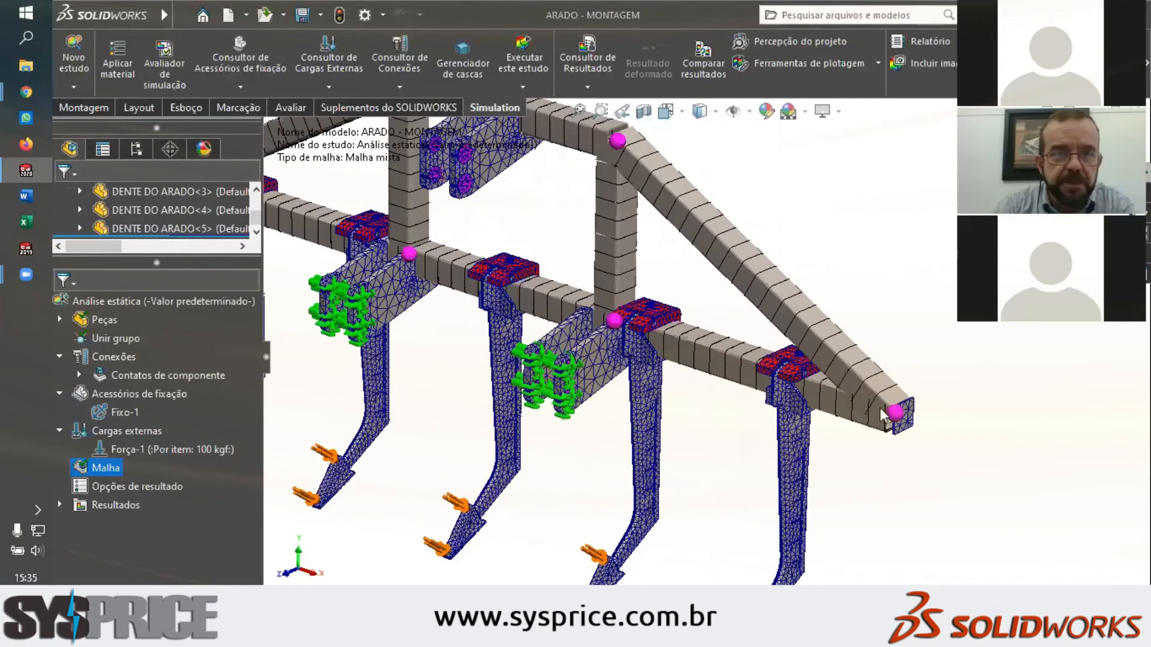
scroll(883, 413, "down", 1)
scroll(880, 408, "down", 2)
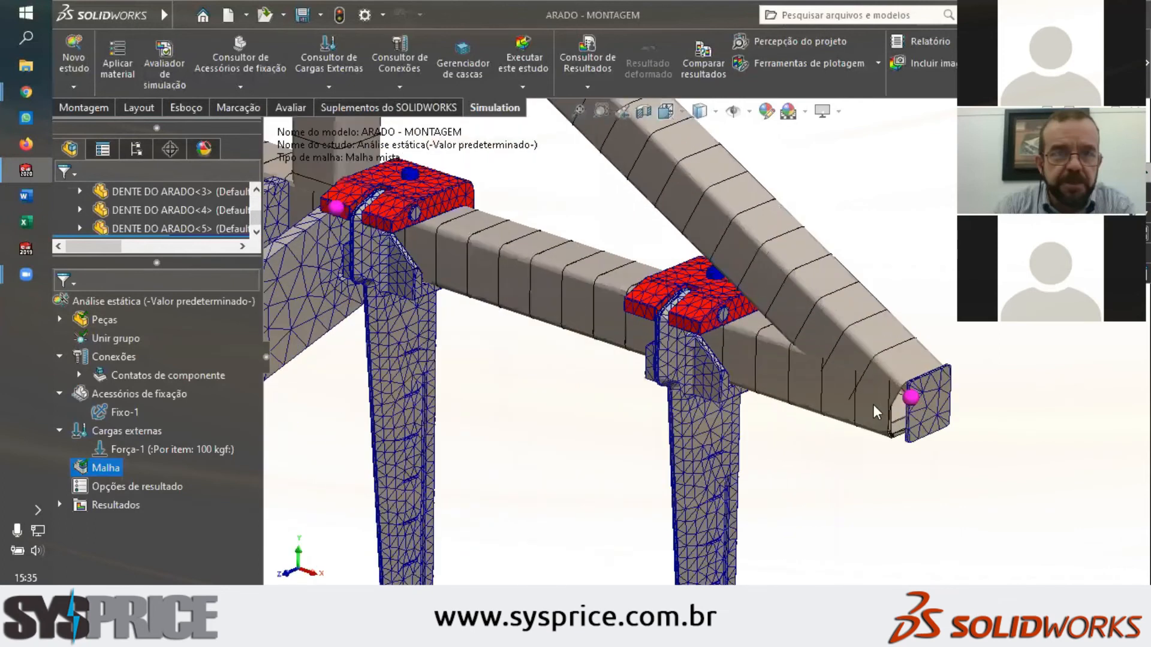
scroll(873, 404, "down", 1)
scroll(760, 390, "down", 3)
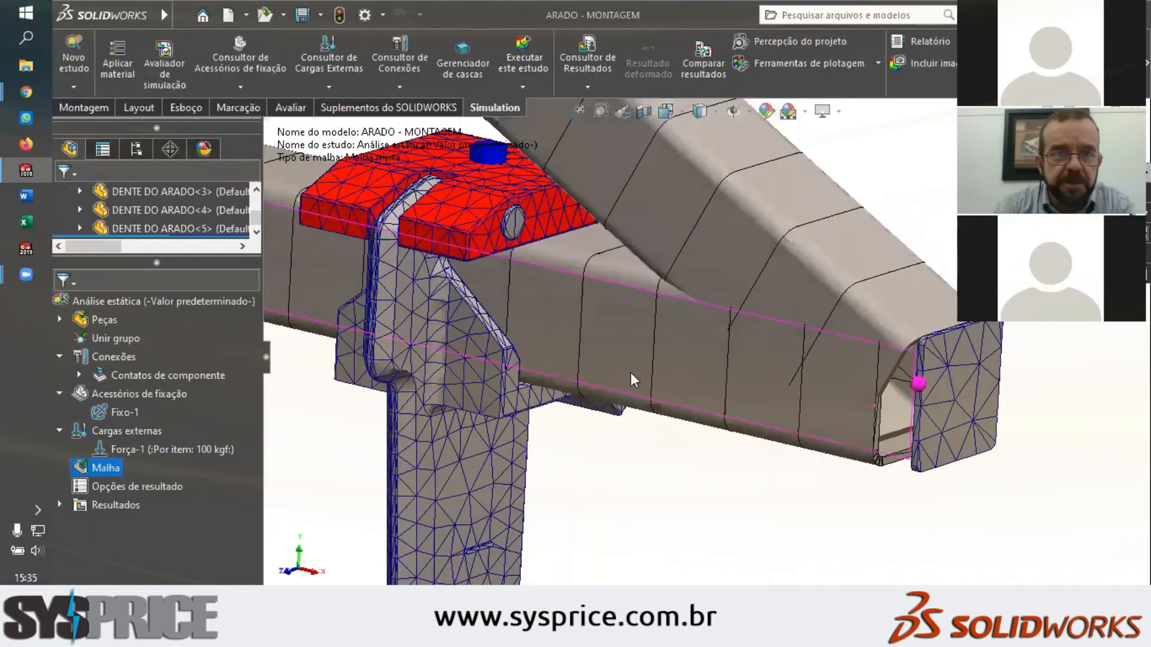
Inspect the mesh around the outer tine's clamp and the frame corner, widening to the complete meshed plough with its fixtures and loads
scroll(631, 380, "up", 5)
scroll(535, 386, "up", 1)
scroll(527, 322, "down", 2)
scroll(540, 422, "down", 2)
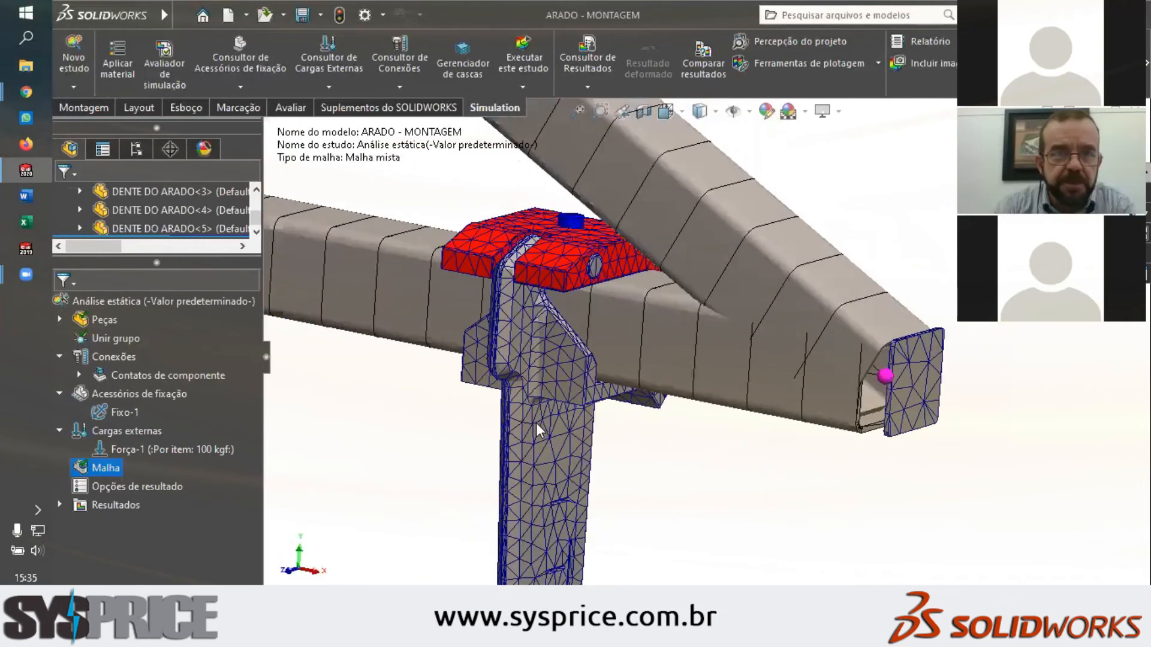
scroll(536, 423, "up", 4)
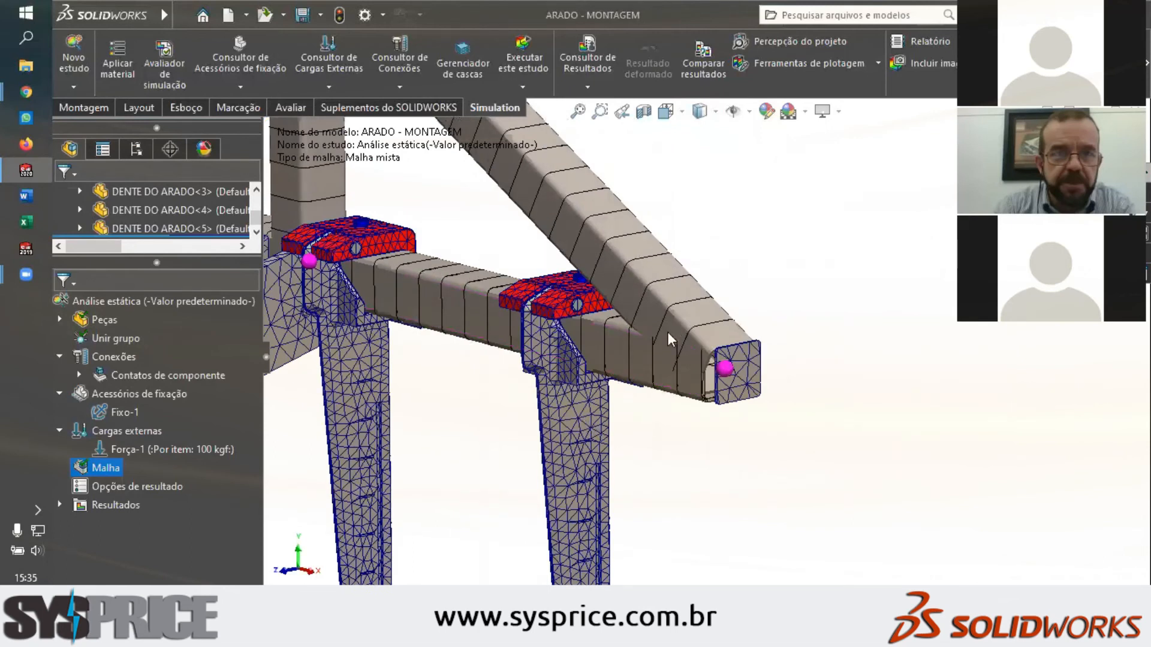
scroll(668, 336, "up", 3)
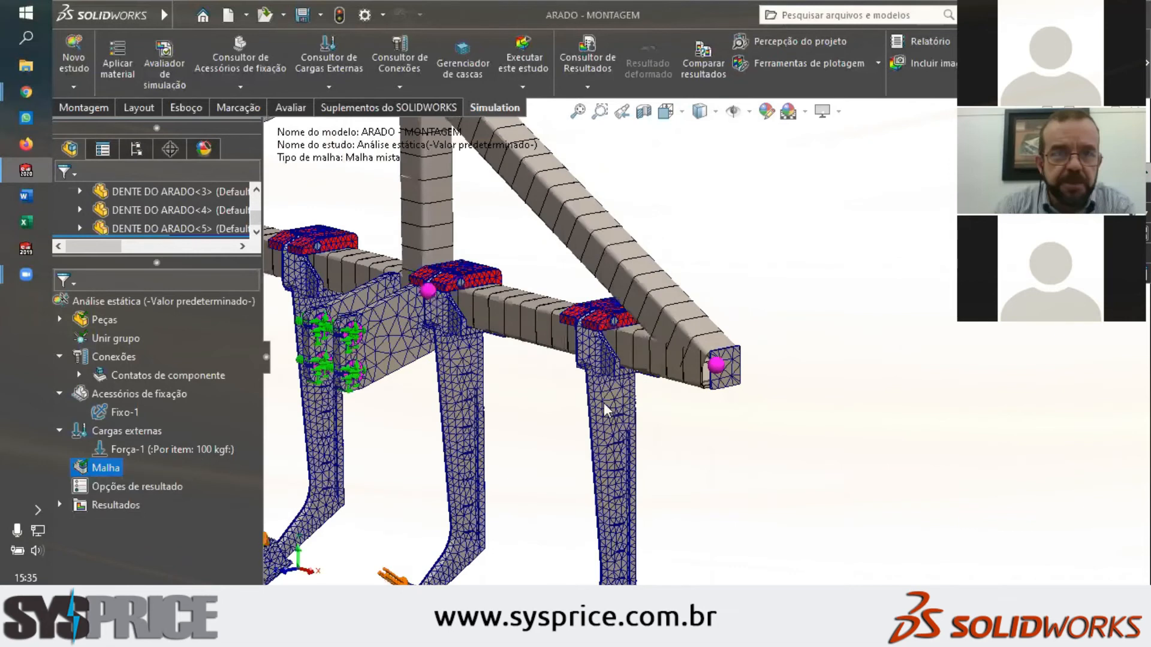
scroll(604, 409, "up", 5)
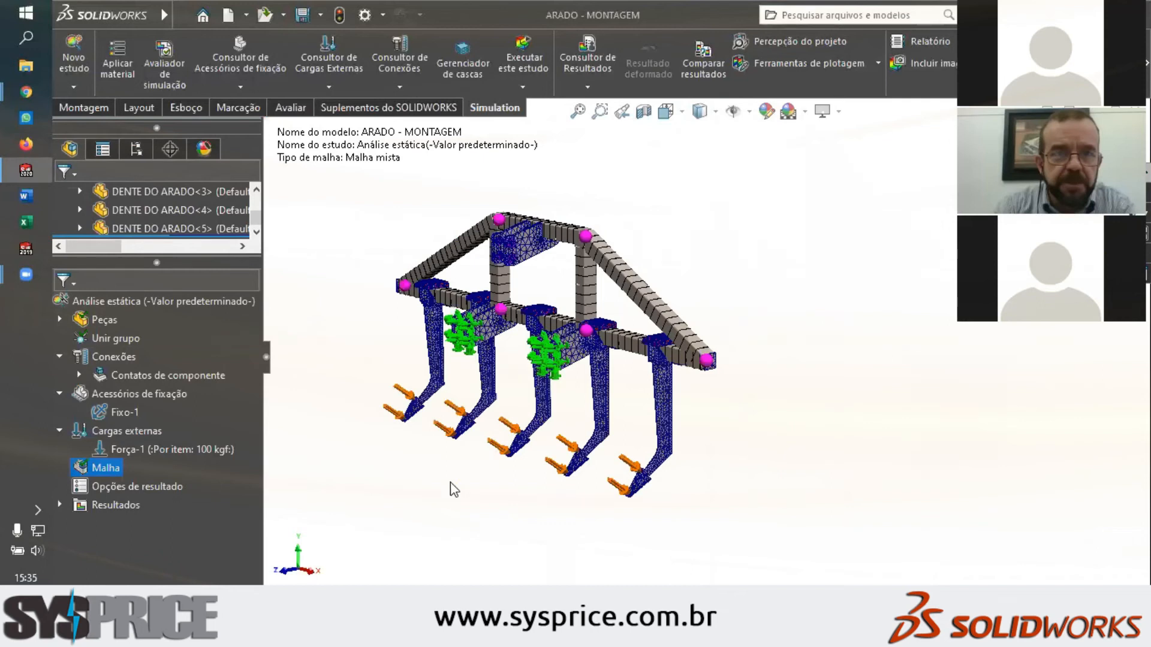
Display the von Mises stress plot Tensão1 from the study results and view the whole deformed plough
left_click(60, 506)
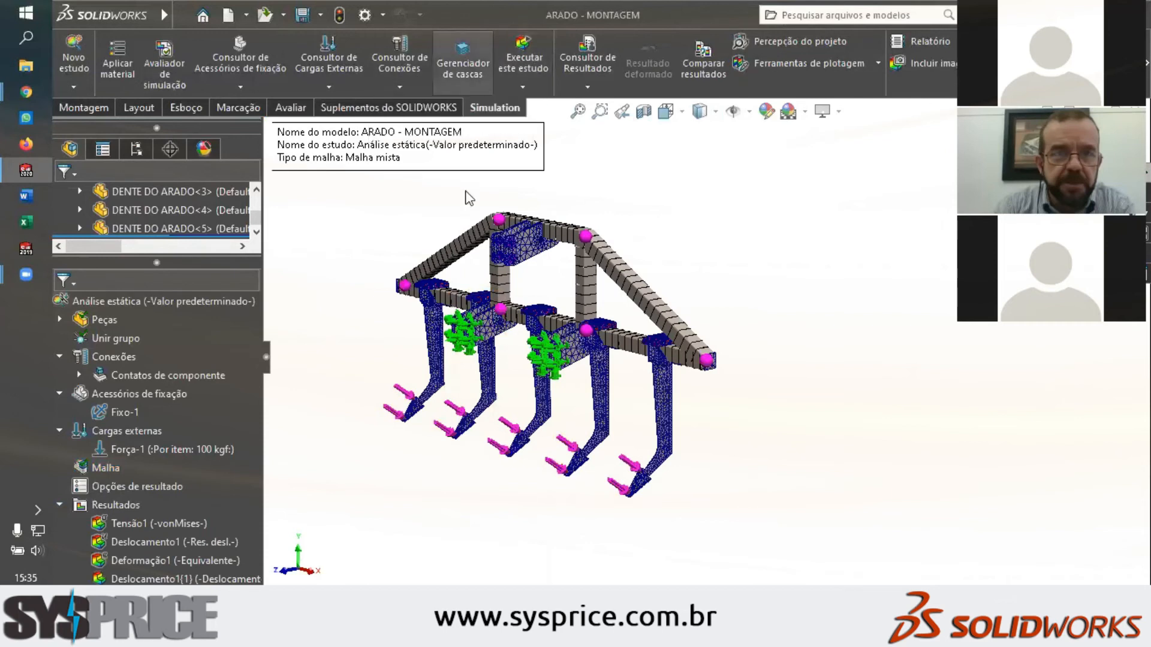
double_click(158, 523)
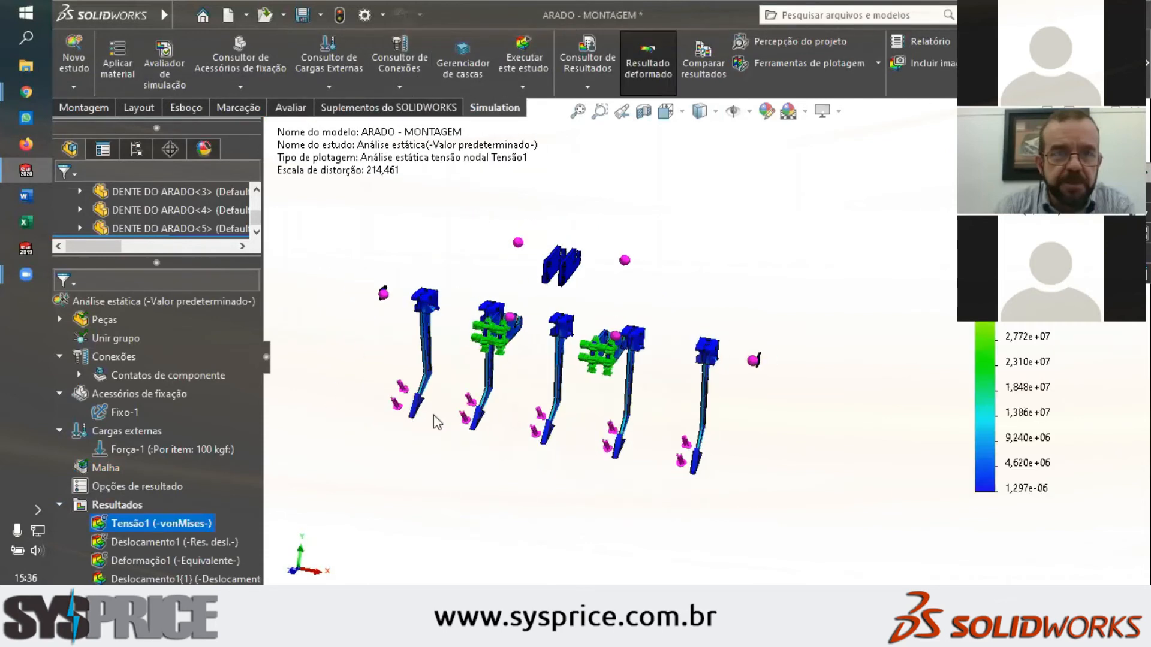
middle_click_drag(433, 417, 422, 329)
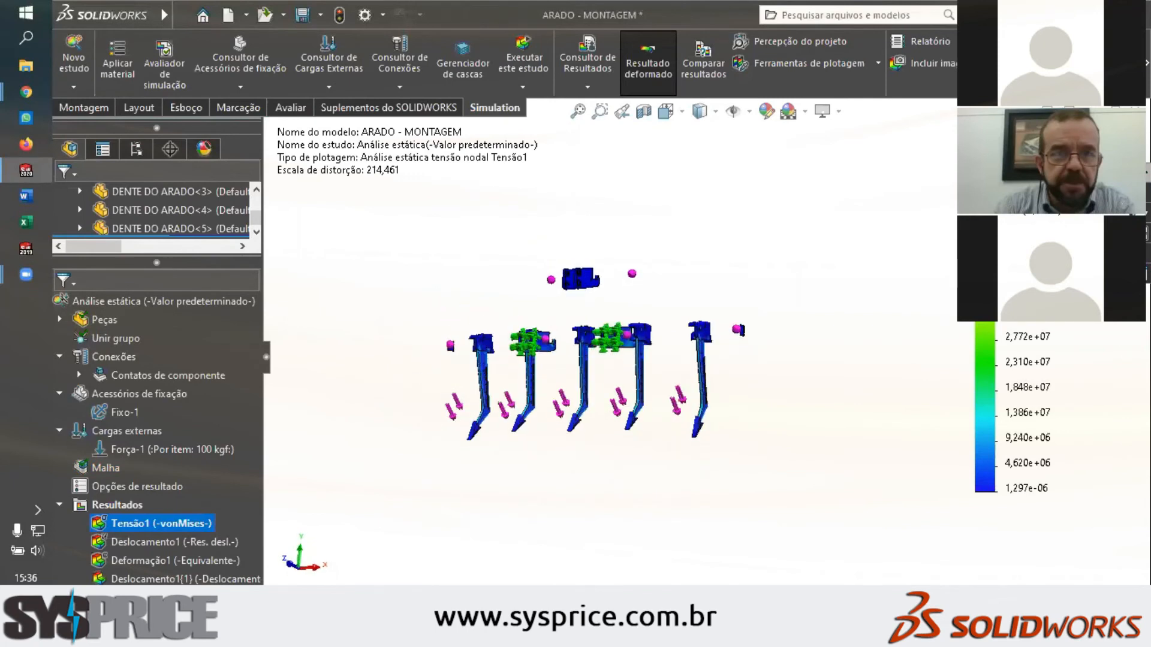
middle_click_drag(606, 377, 594, 419)
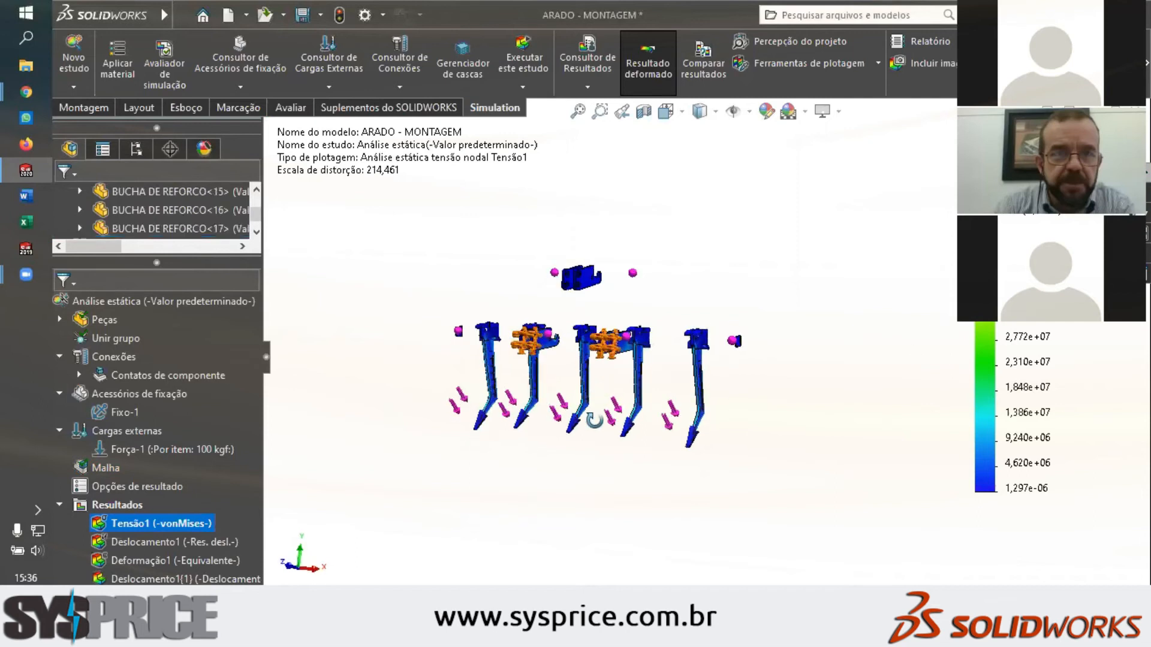
key("f")
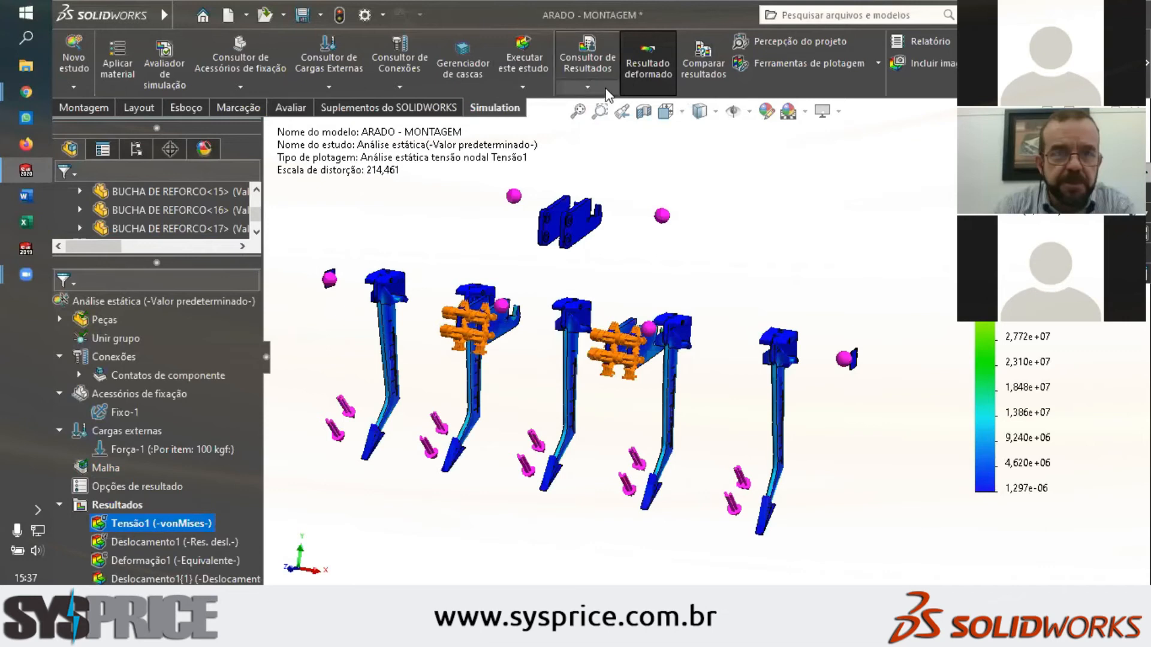
Animate the Tensão1 stress plot, watch the tines deflect under the load, and close the animation
right_click(184, 520)
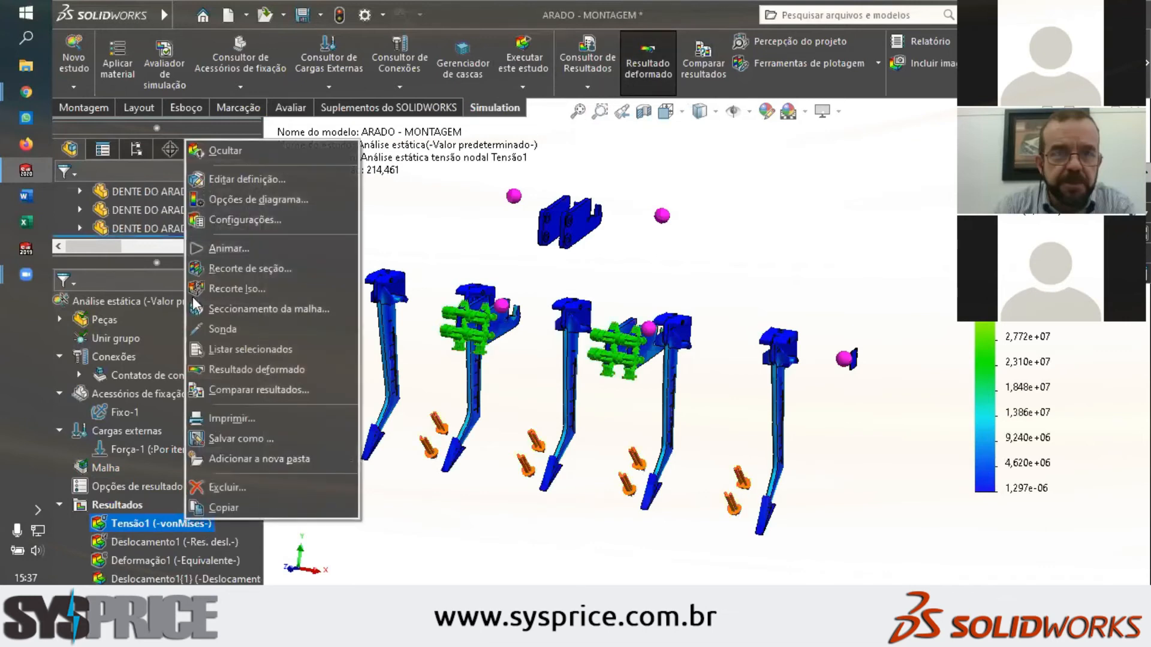
left_click(211, 247)
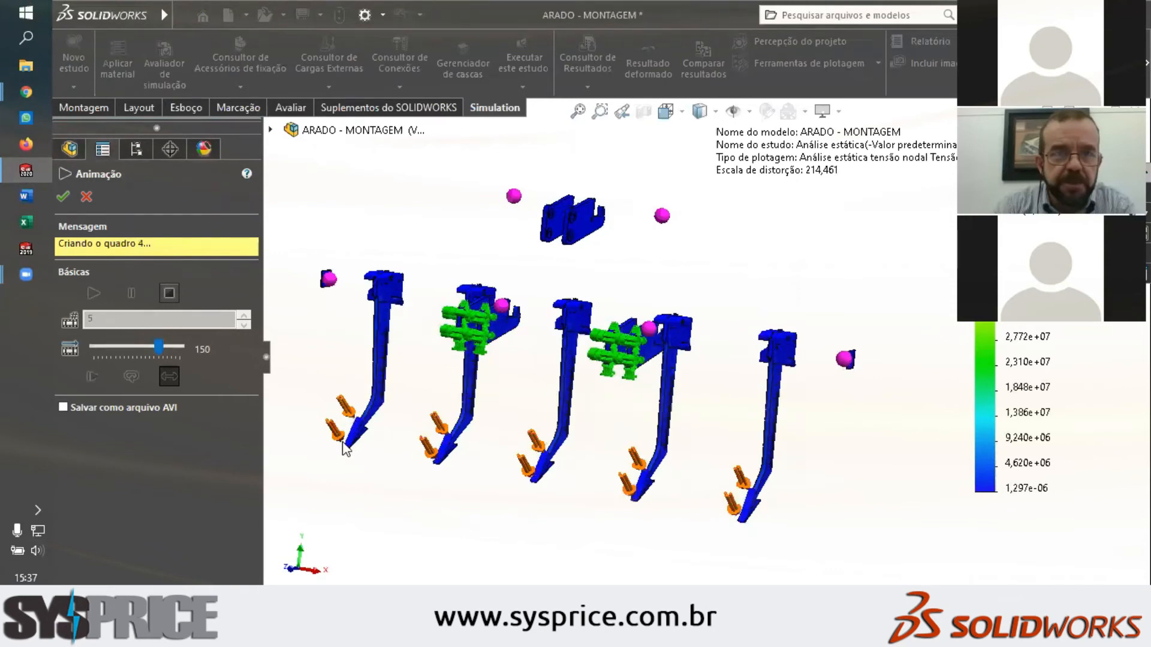
scroll(345, 450, "up", 4)
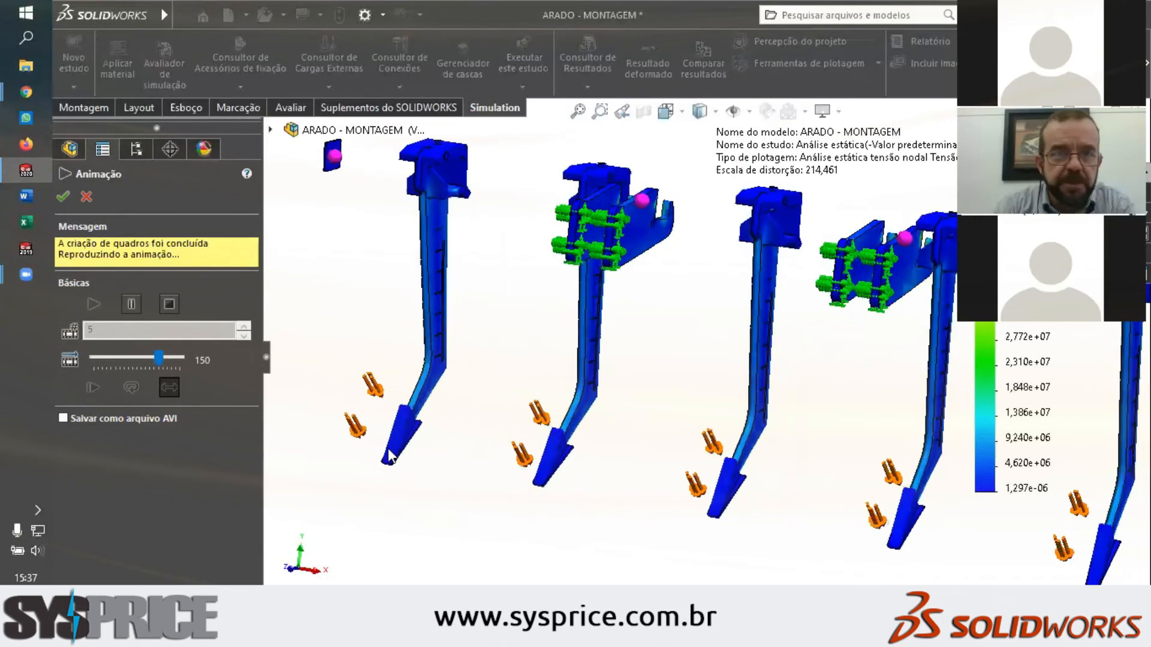
left_click(82, 197)
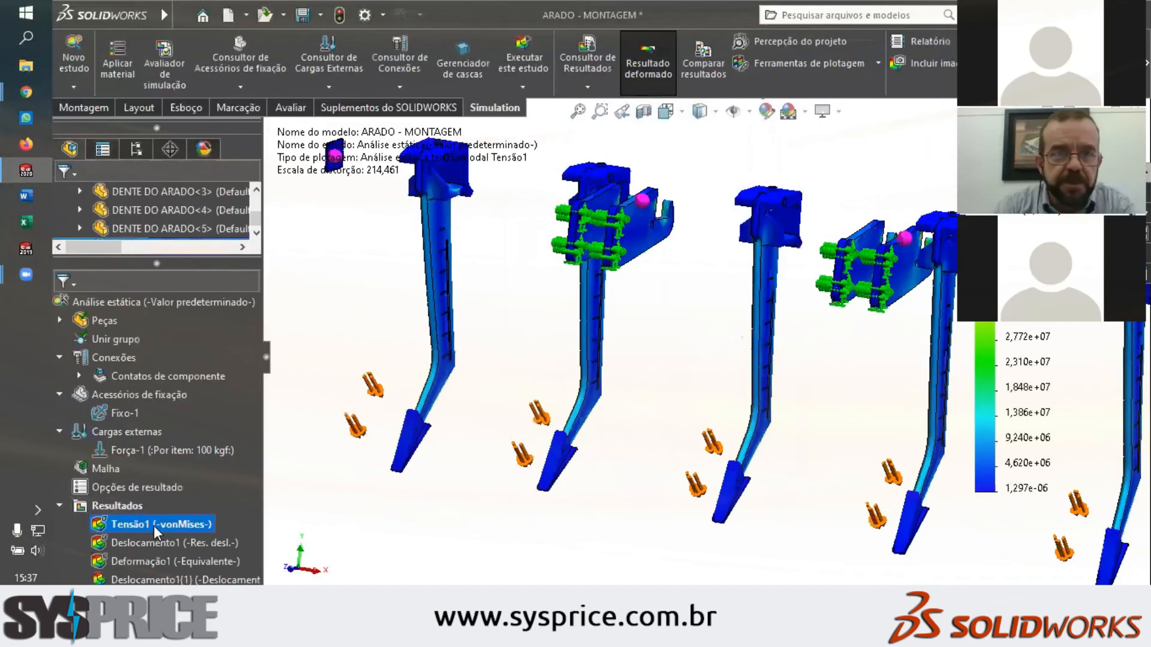
Edit the Tensão1 plot's chart options, setting the legend's color width to Fina and its number format to geral
right_click(155, 525)
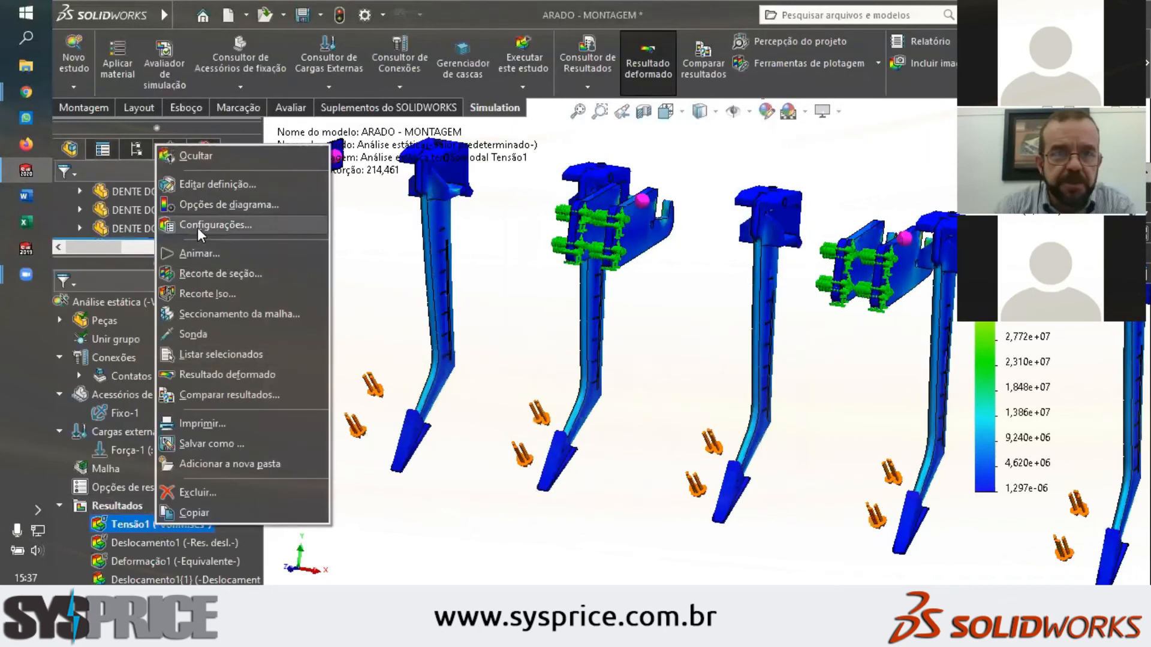
left_click(204, 189)
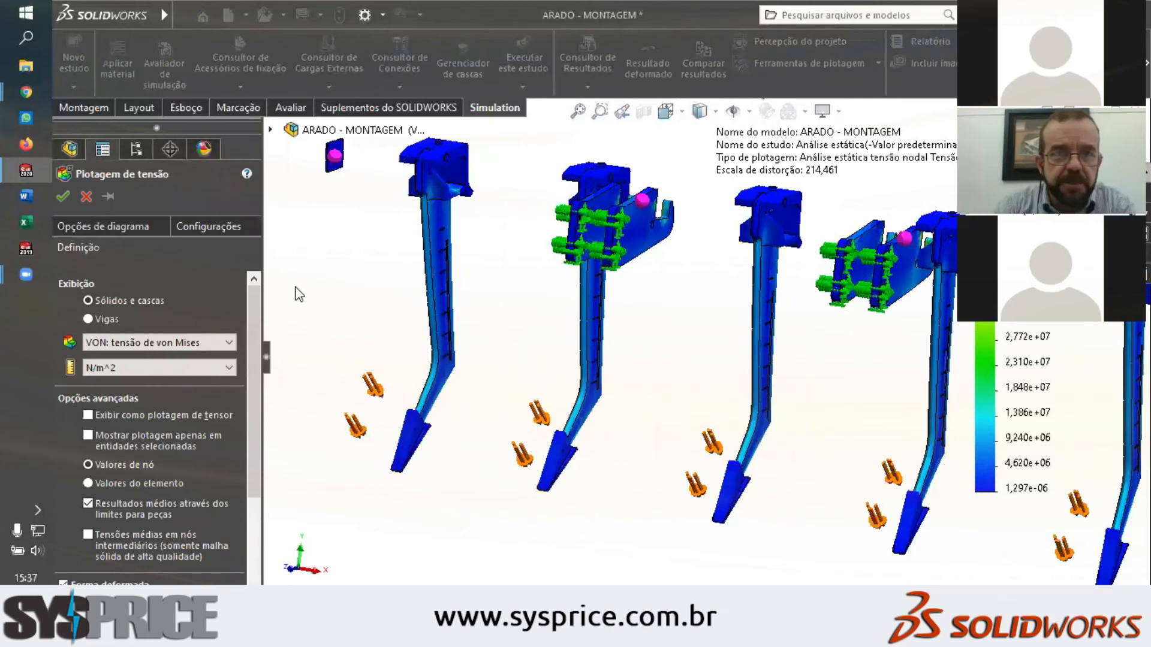
left_click(139, 226)
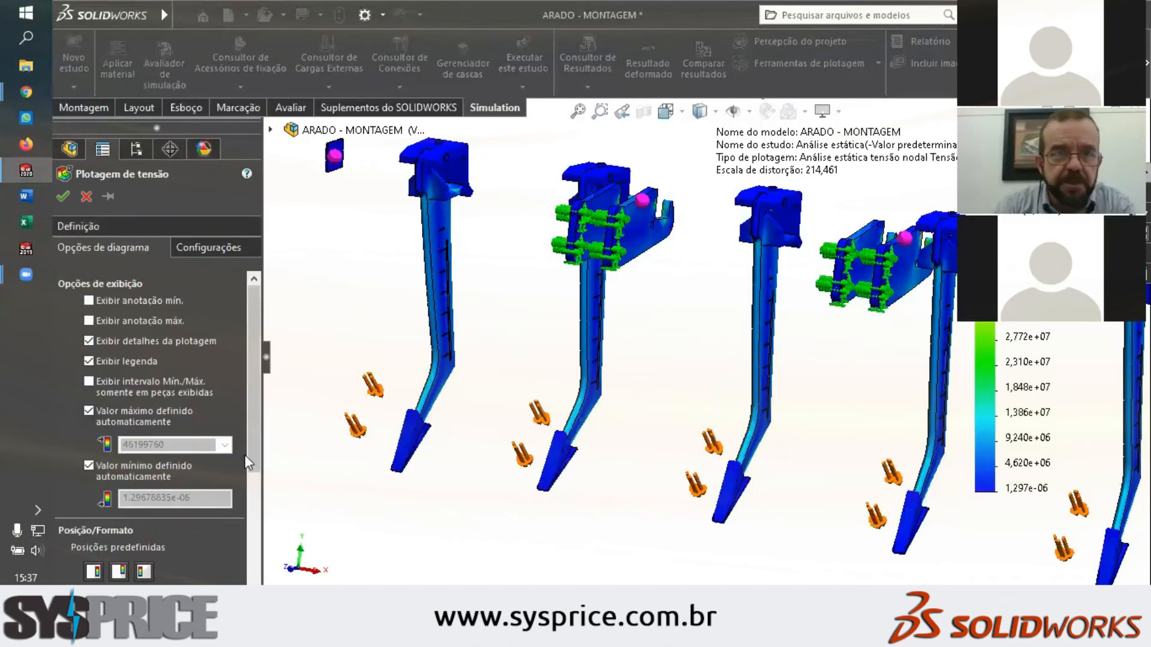
left_click_drag(253, 444, 273, 576)
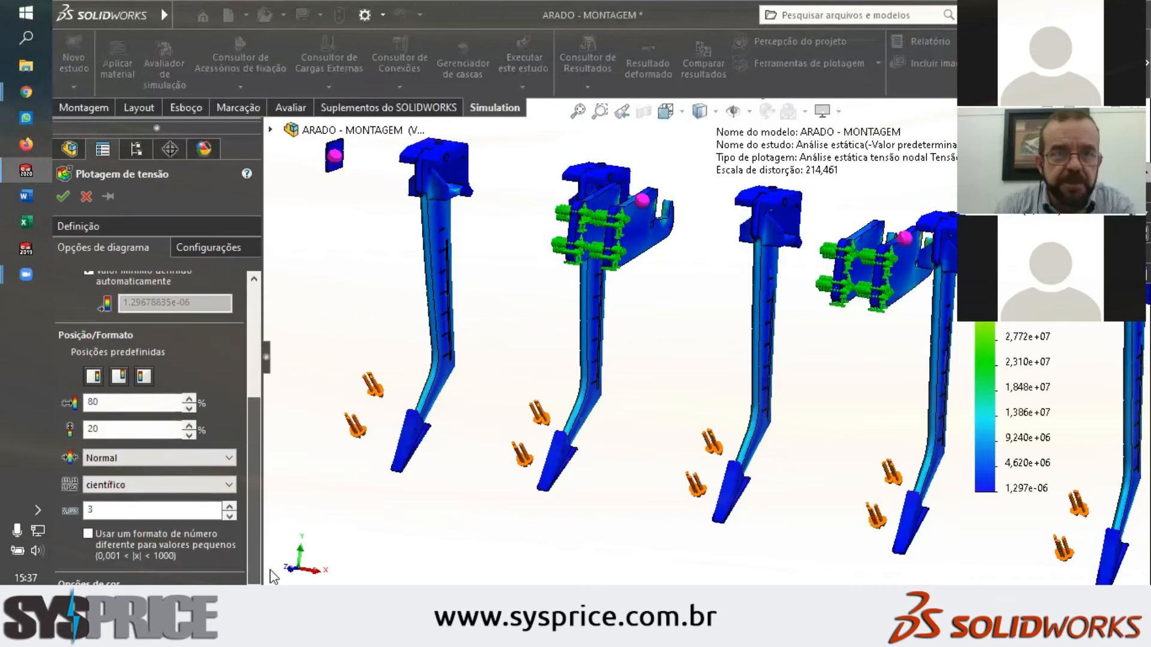
left_click(147, 462)
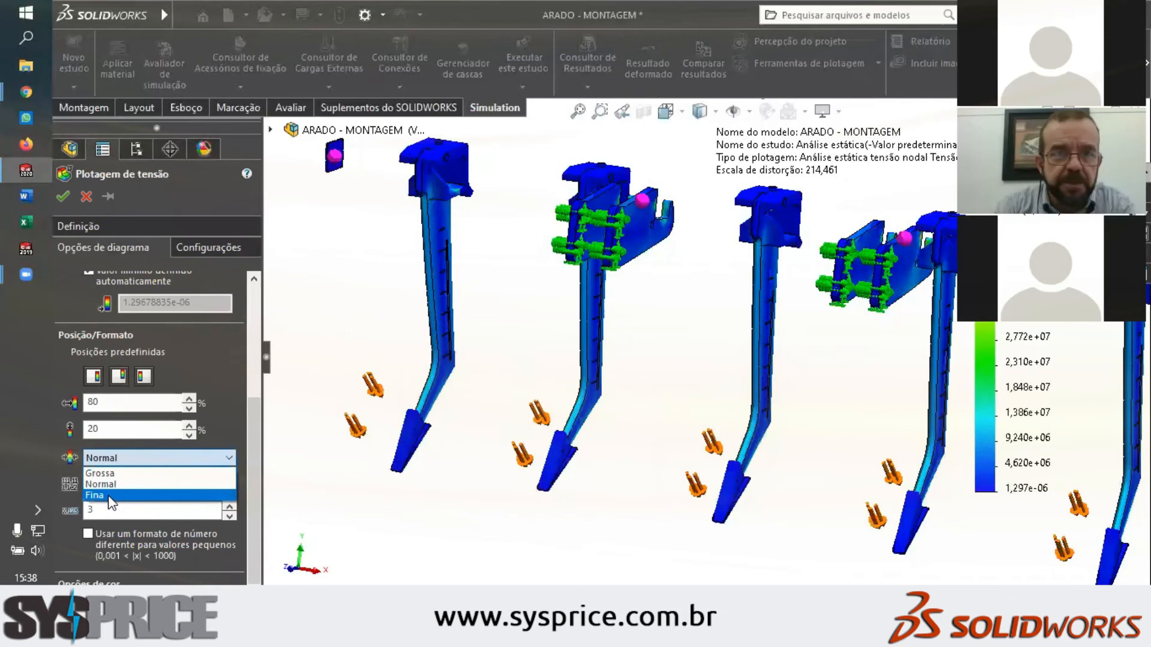
left_click(132, 495)
left_click(154, 492)
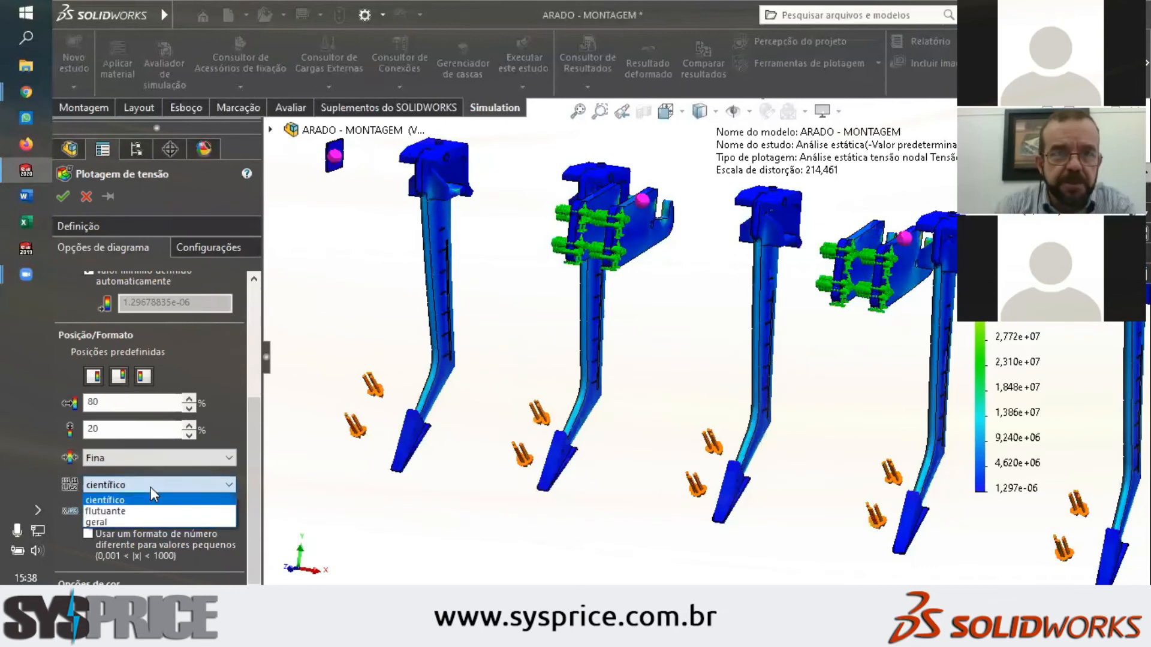
left_click(106, 522)
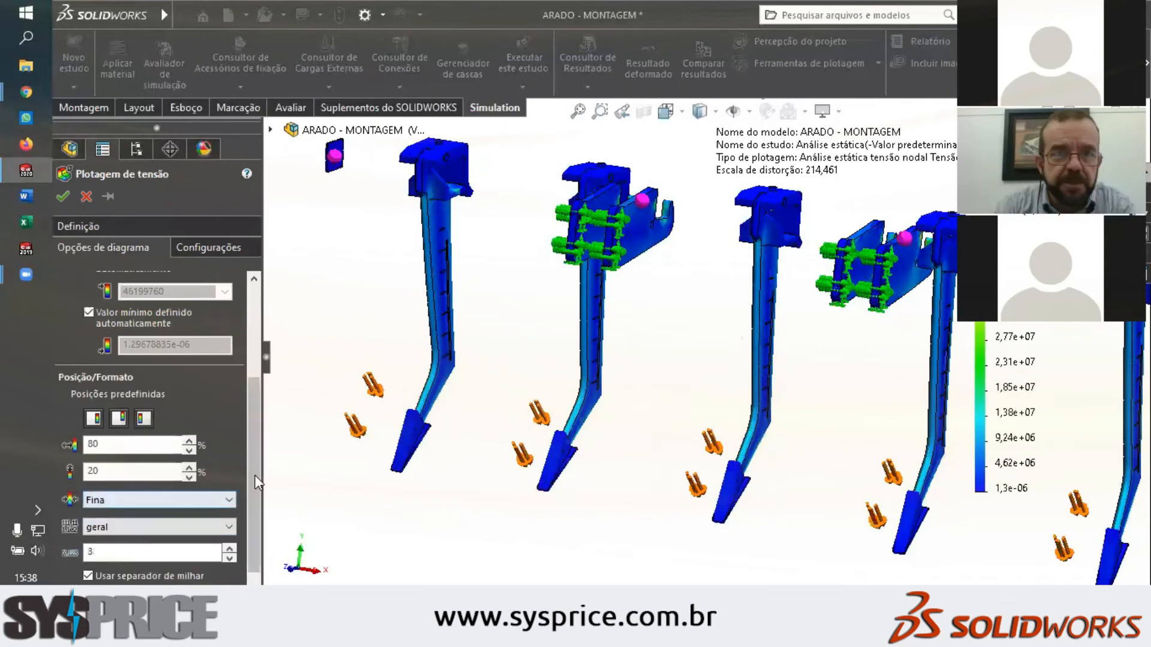
scroll(252, 497, "down", 1)
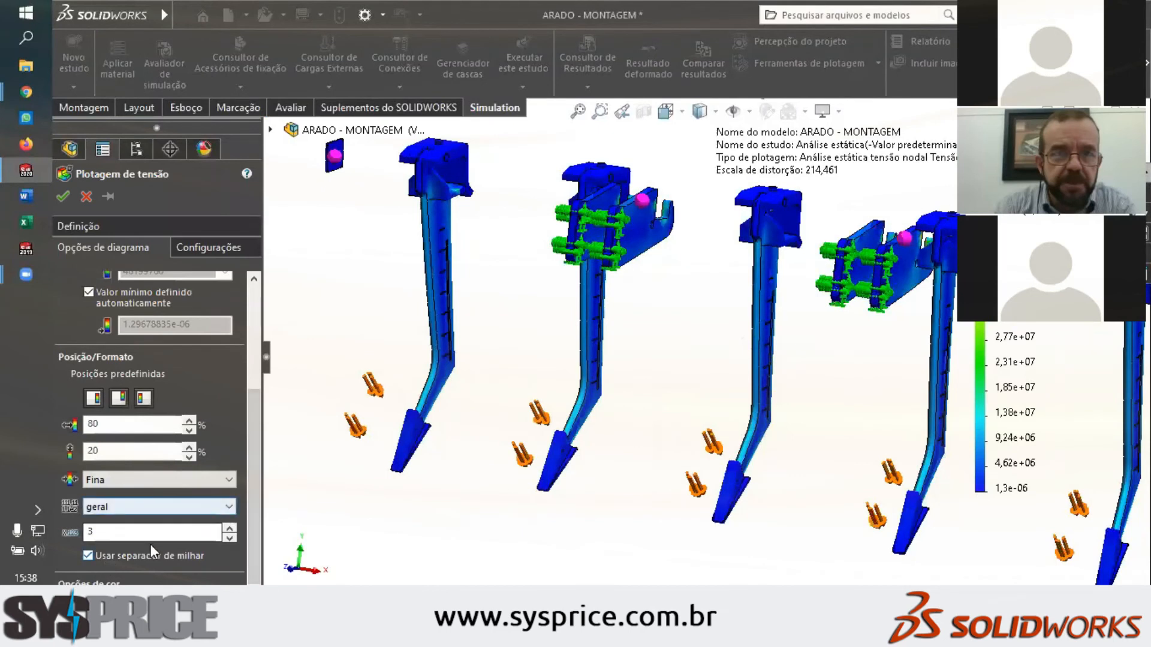
Set the Tensão1 plot's stress units to kgf/cm^2 and its deformed shape to Escala real, and apply the changes
left_click(214, 247)
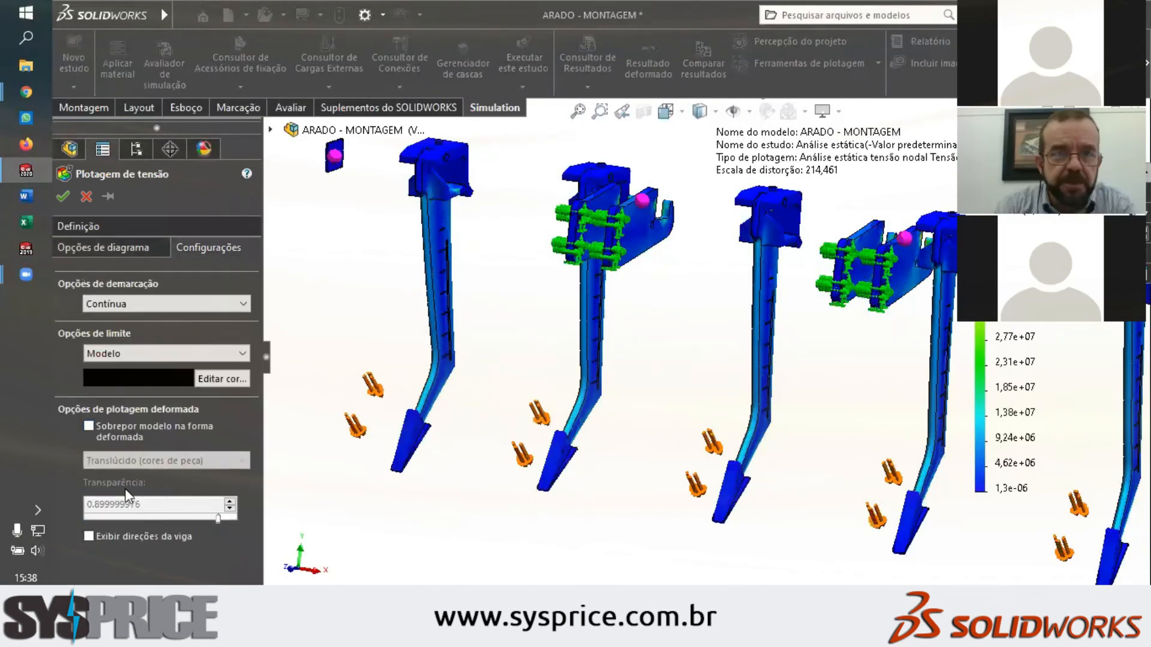
left_click(106, 225)
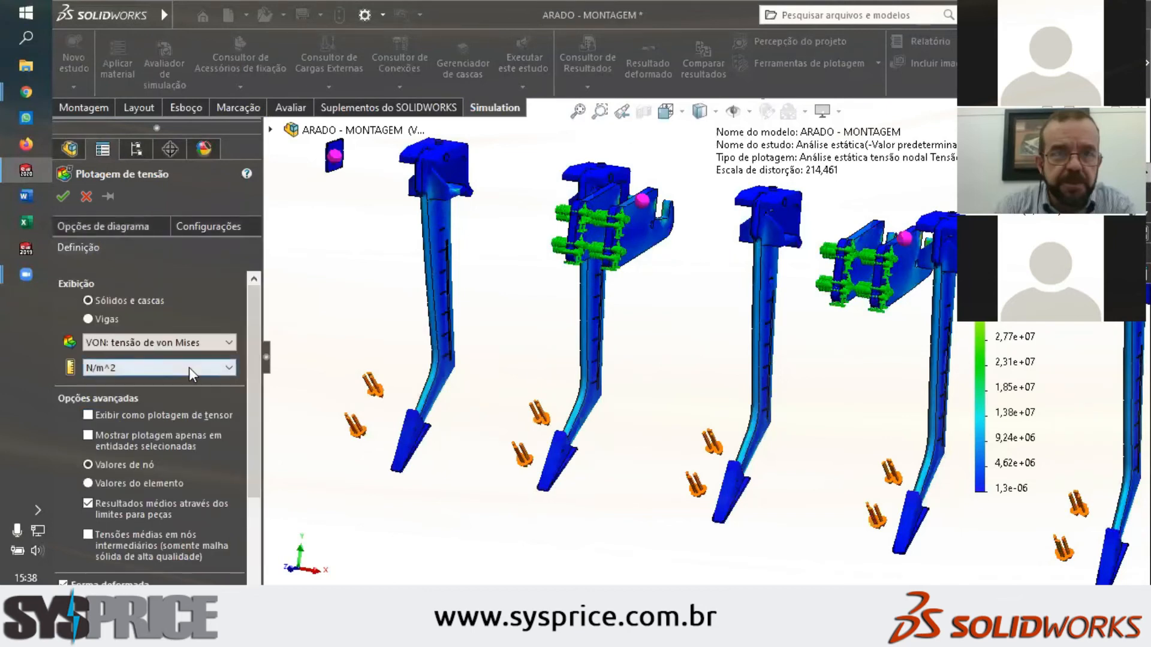
left_click(222, 369)
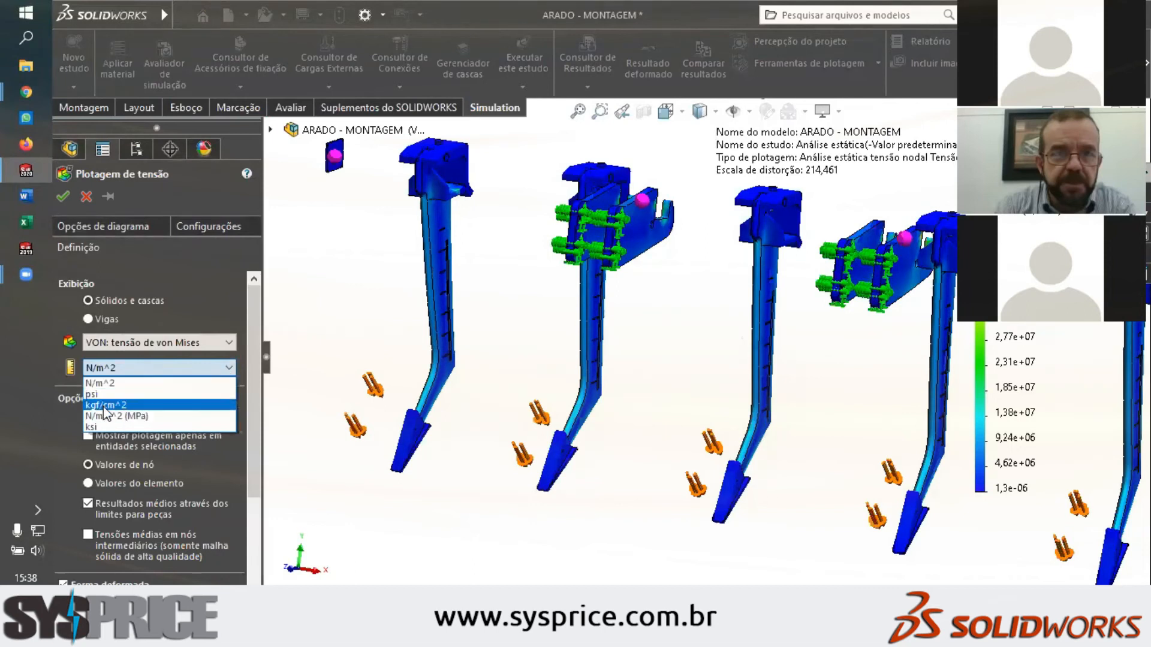
left_click(106, 406)
left_click_drag(255, 456, 244, 548)
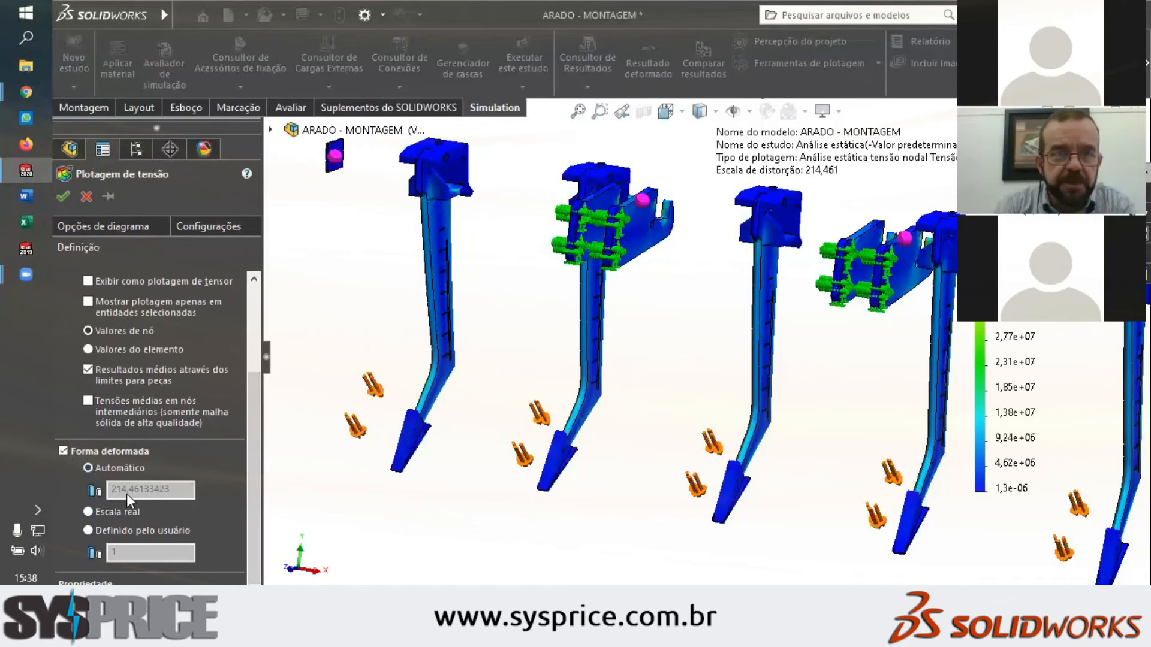
left_click(88, 511)
left_click(60, 200)
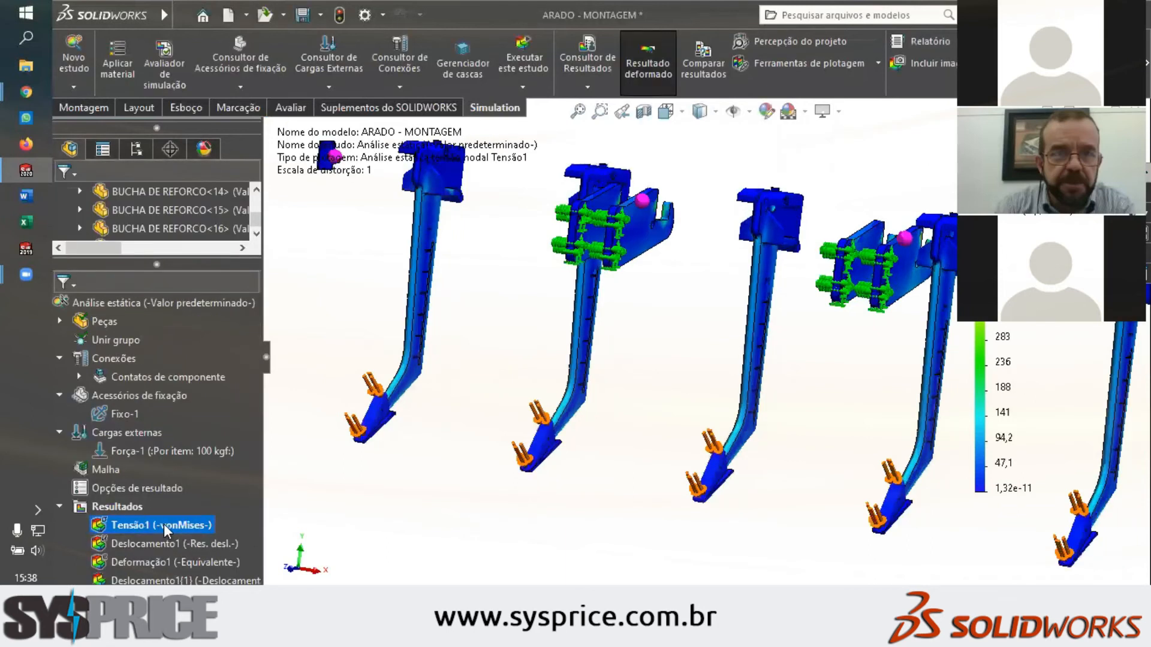
Animate the Tensão1 plot at true deformation scale and examine the stress on the first tine's lower bend and tip
right_click(163, 524)
left_click(198, 252)
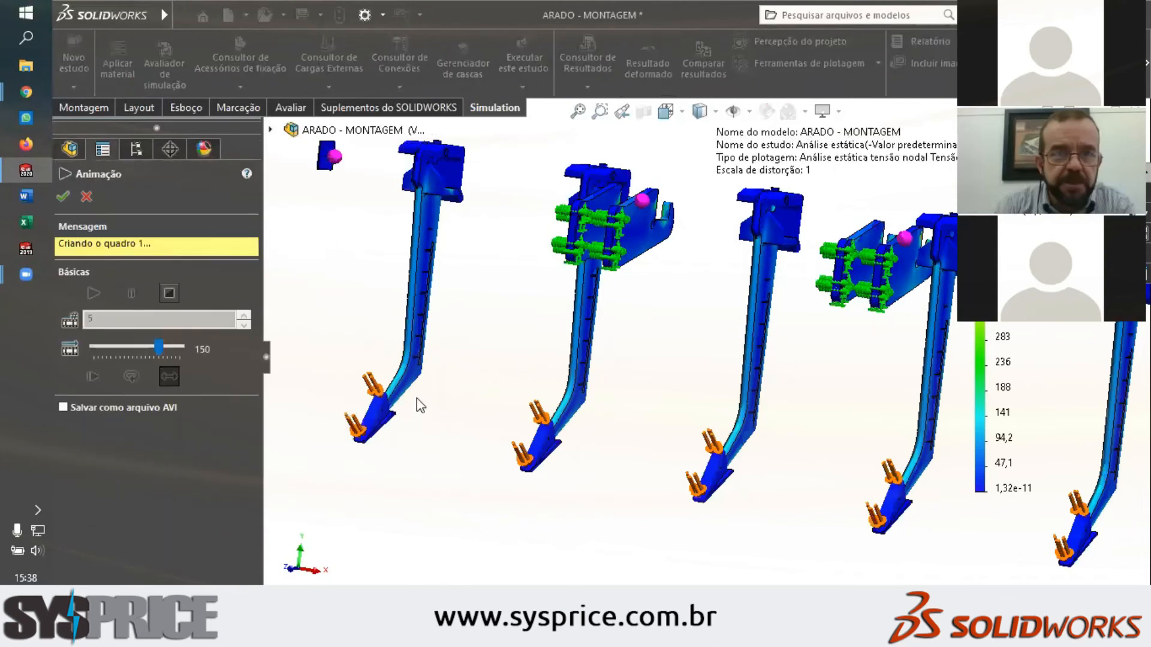
scroll(384, 402, "down", 3)
scroll(371, 403, "down", 5)
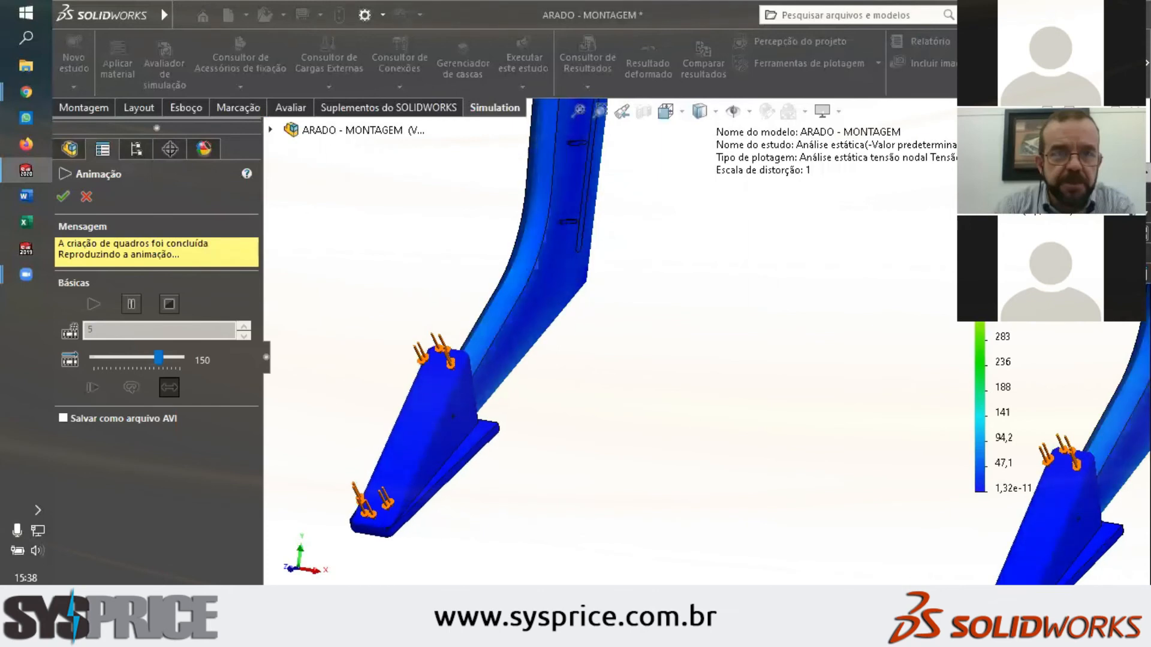
scroll(680, 358, "up", 1)
scroll(936, 348, "down", 2)
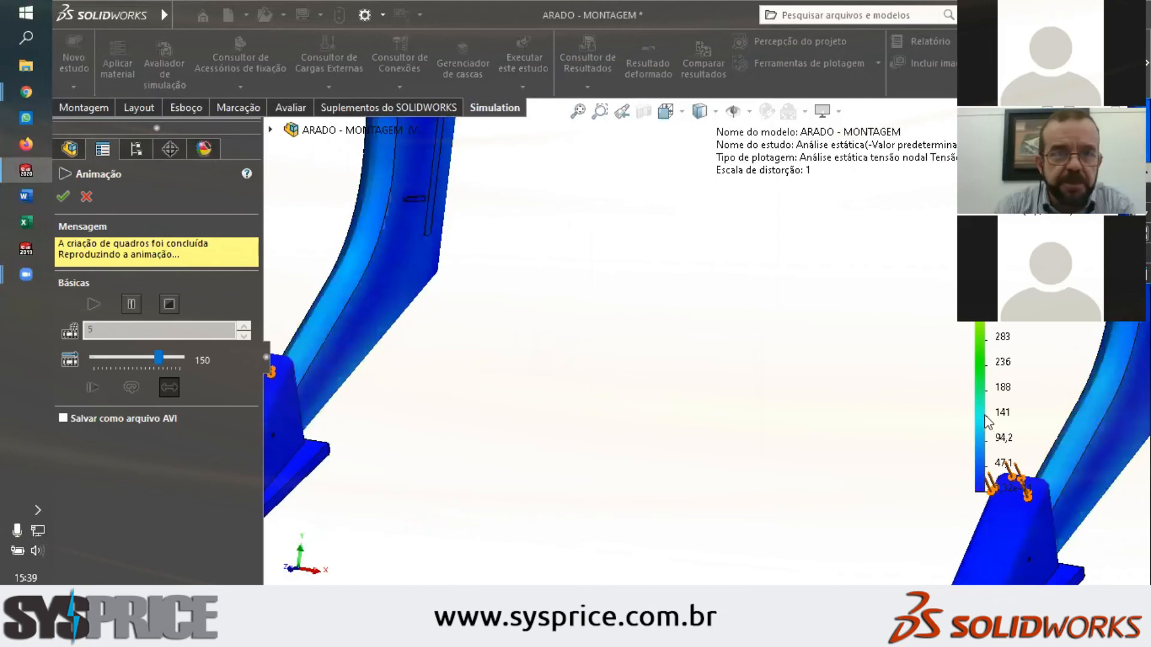
Examine the animated stress on the fixed hitch plates, especially around the notch holding the frame, and close the animation
scroll(864, 409, "up", 5)
scroll(863, 409, "up", 6)
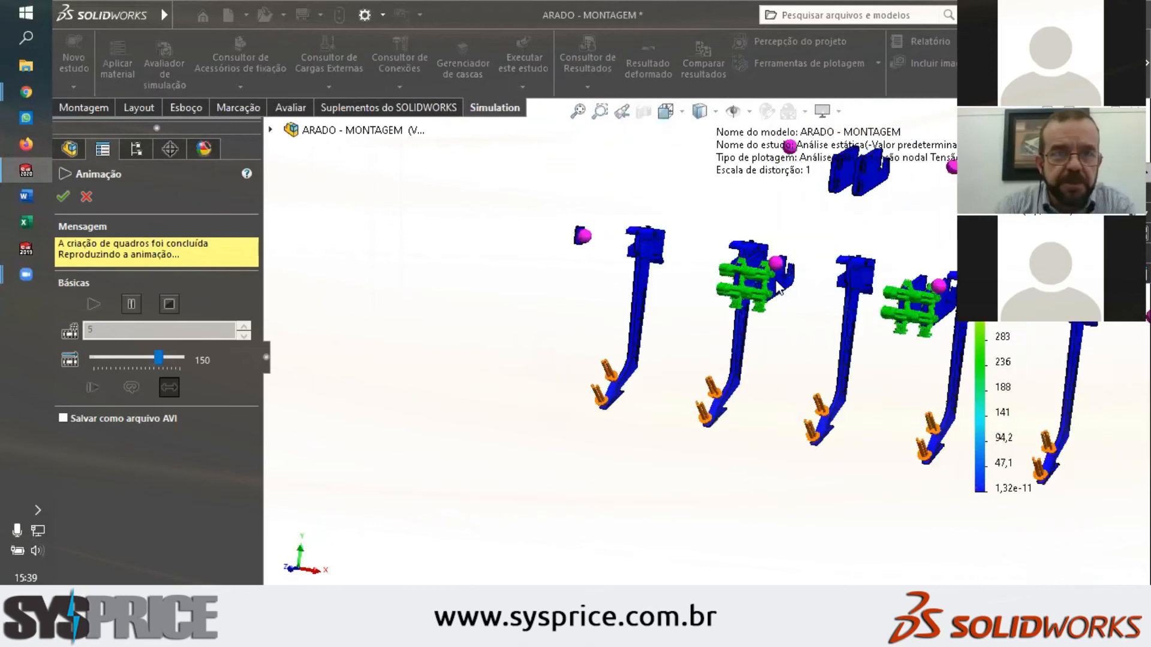
scroll(787, 264, "down", 8)
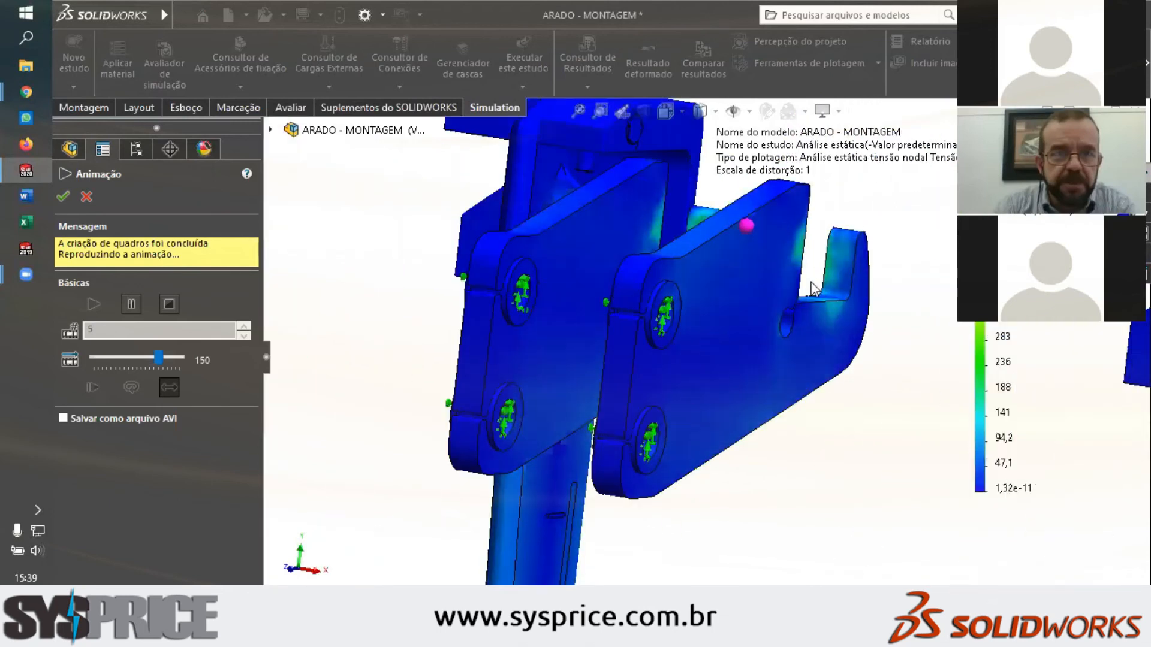
scroll(821, 287, "up", 3)
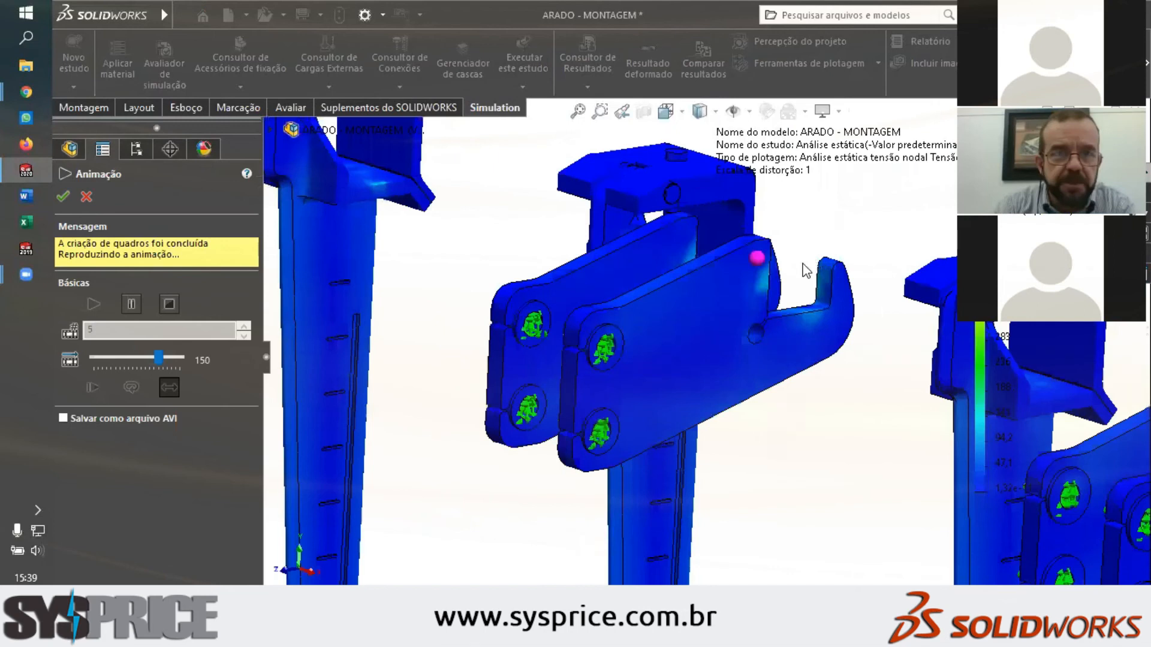
middle_click_drag(772, 304, 811, 290)
scroll(803, 281, "down", 2)
scroll(799, 239, "down", 2)
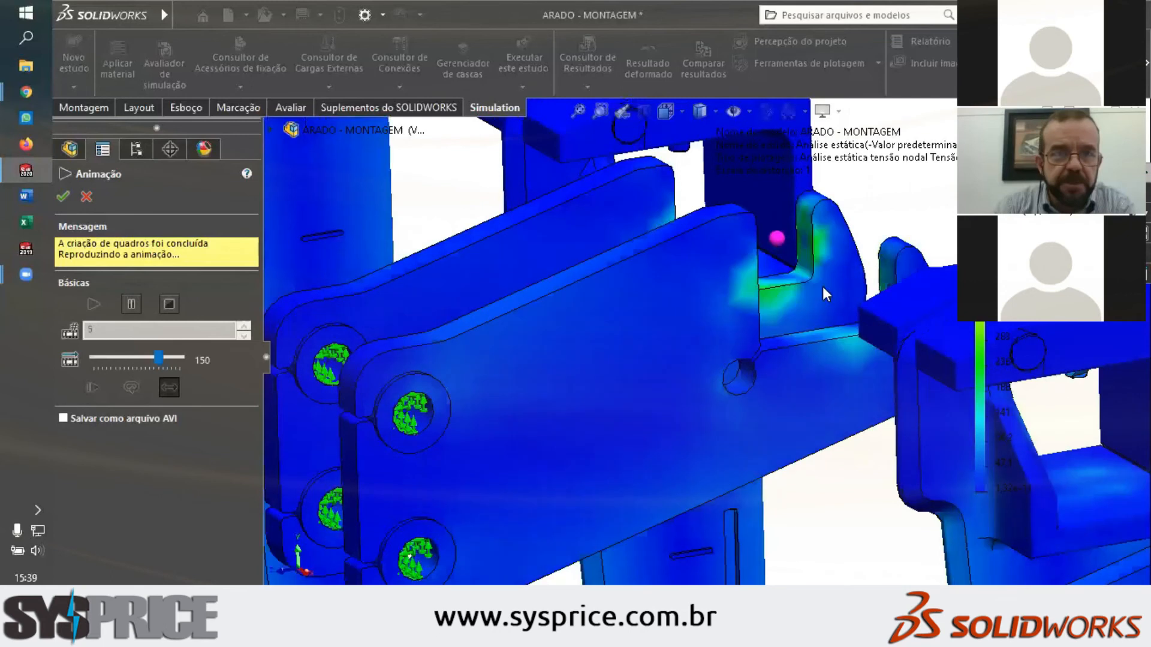
scroll(613, 380, "up", 10)
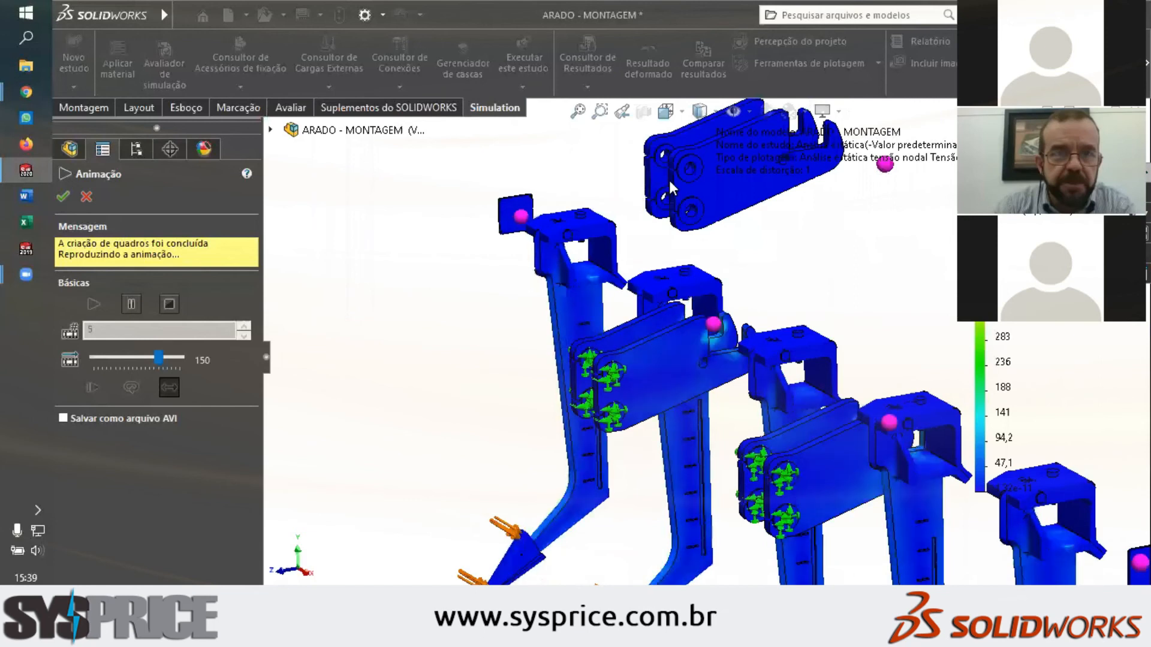
left_click(87, 196)
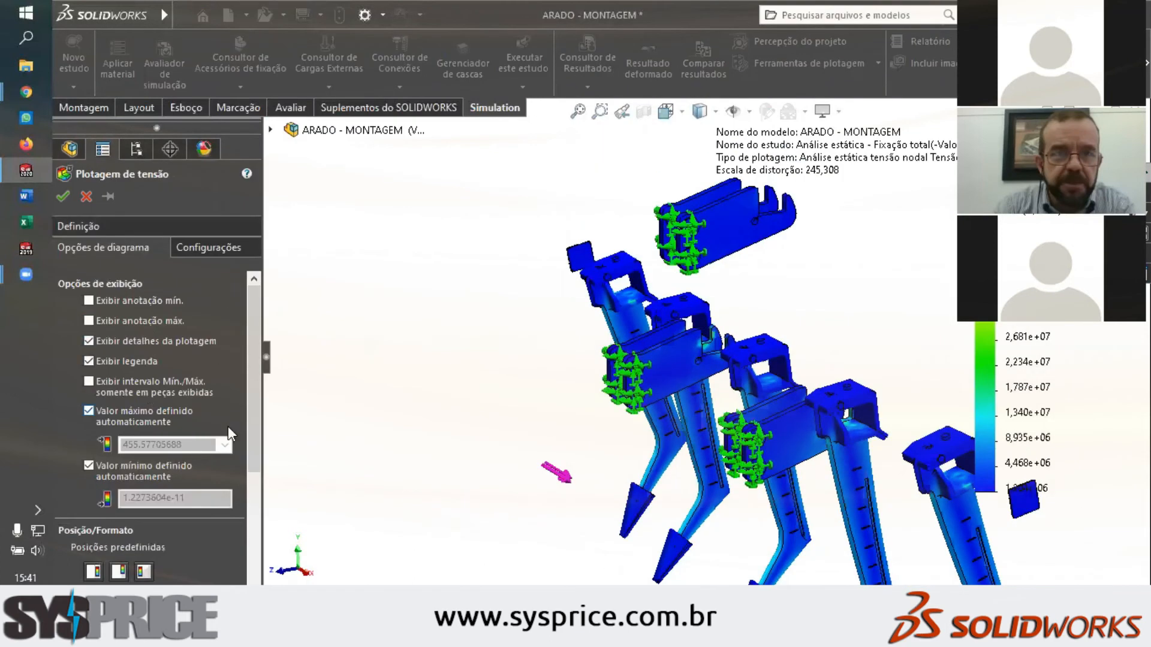
Set the Tensão1 plot's deformed shape to Escala real in the Fixação total study and apply the change
left_click(157, 224)
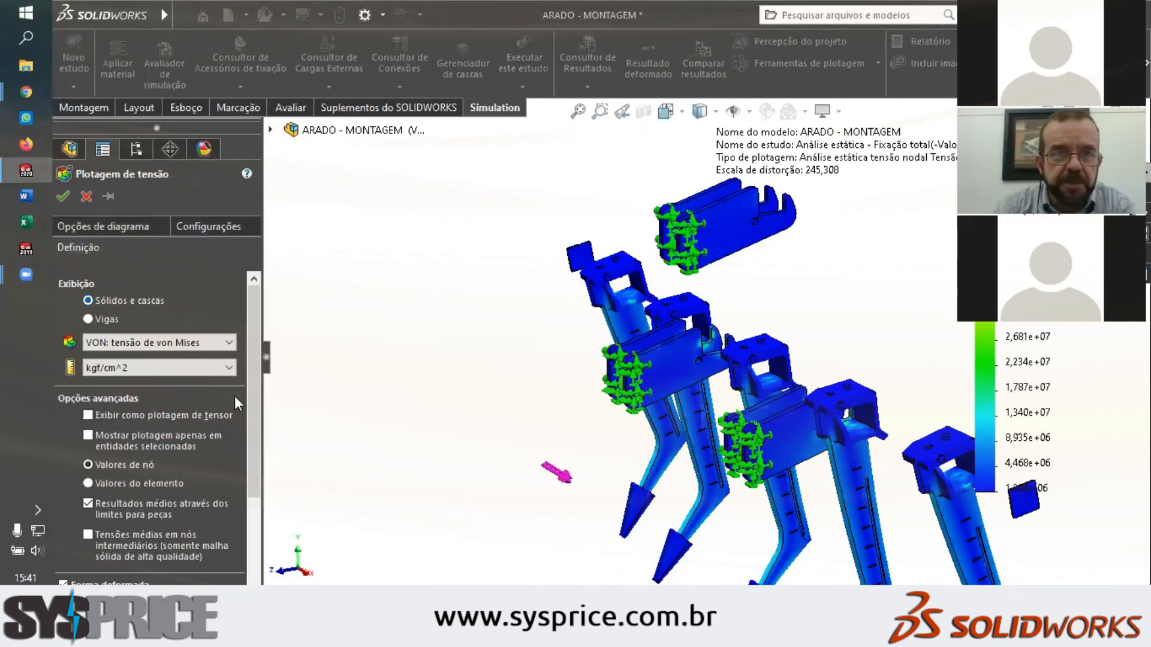
left_click_drag(246, 397, 258, 498)
left_click(88, 512)
left_click(62, 196)
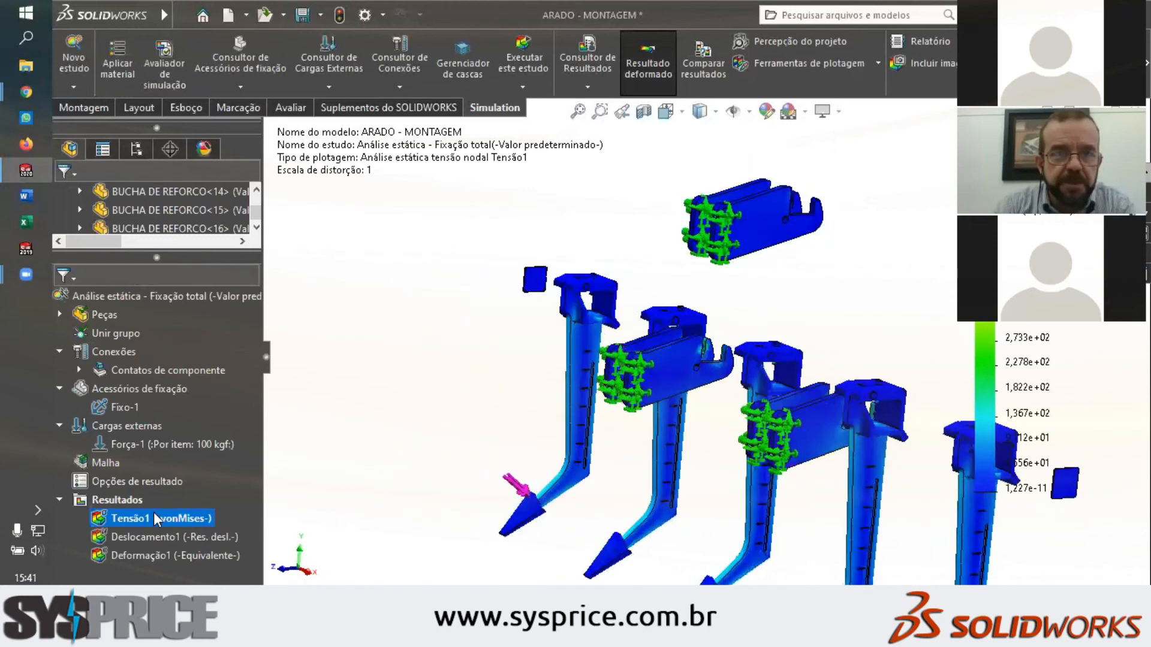
Animate the Tensão1 plot at true scale, examine the stress around the fixed hitch plates' notches, and close the animation
right_click(156, 517)
left_click(179, 245)
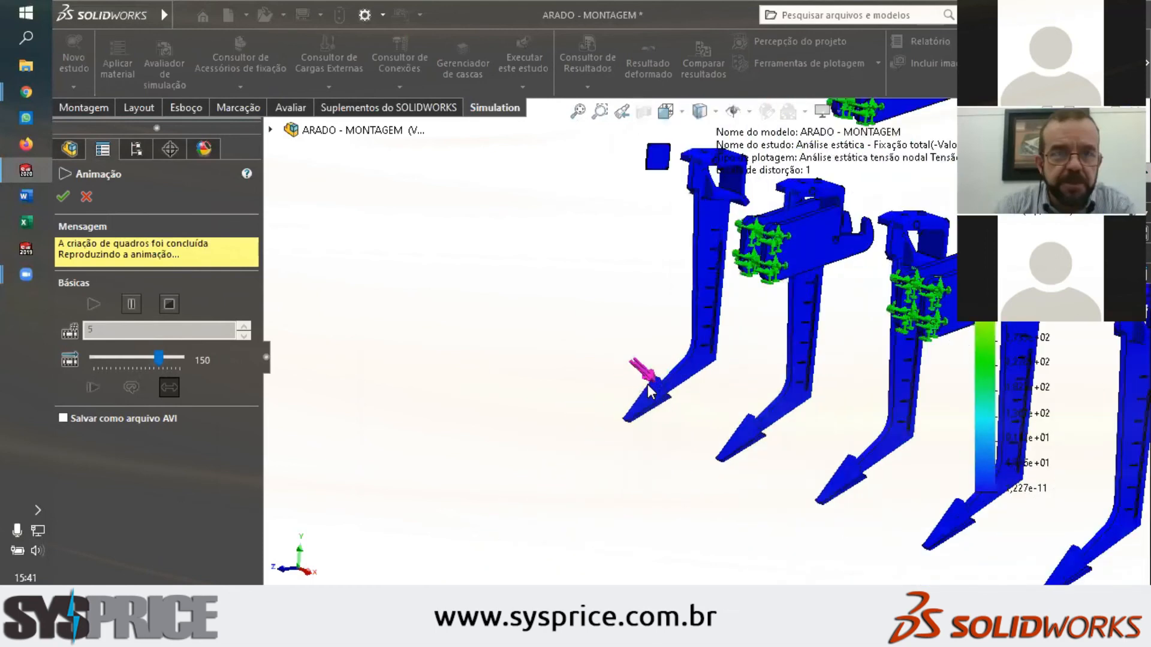
scroll(854, 288, "down", 10)
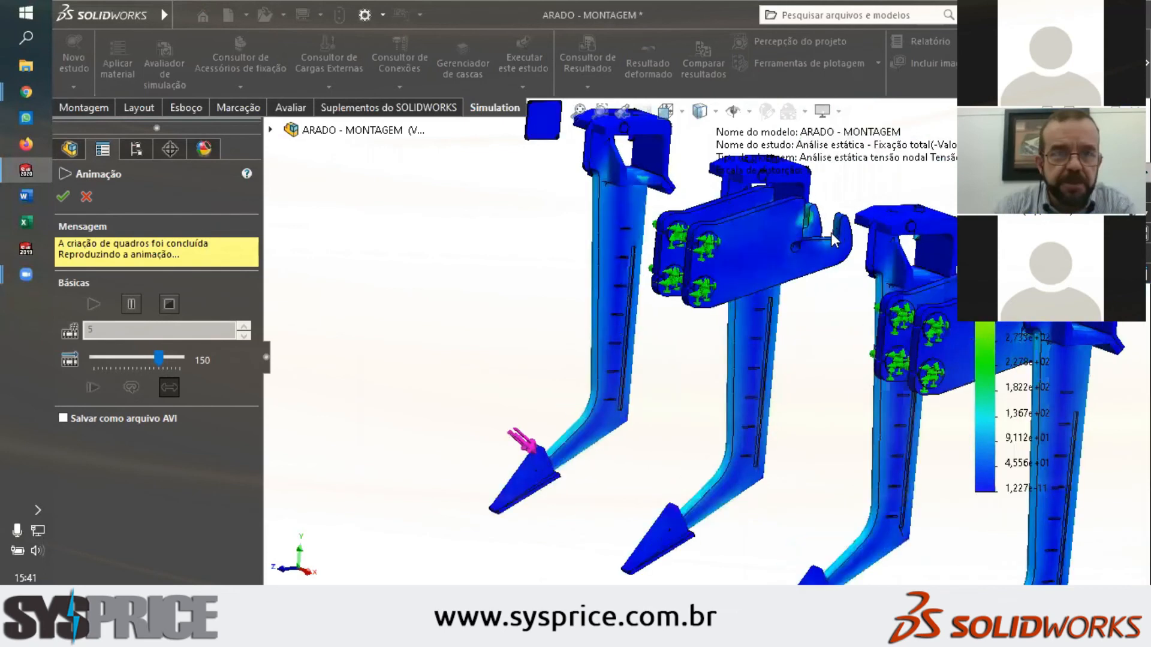
scroll(827, 247, "up", 10)
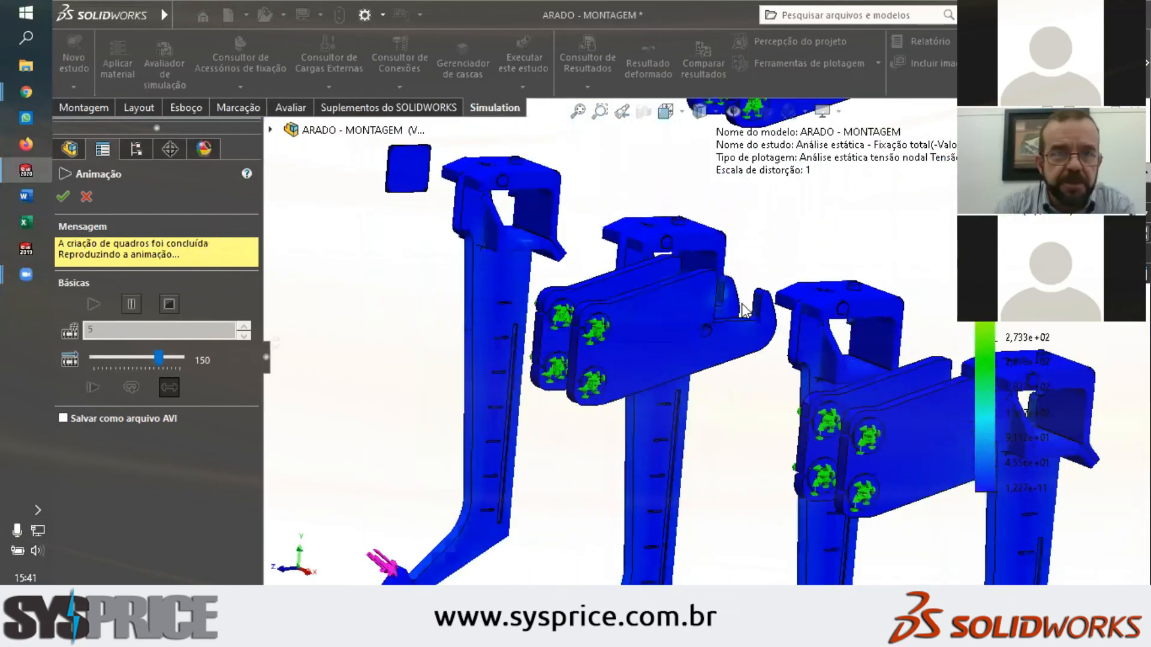
scroll(716, 307, "down", 3)
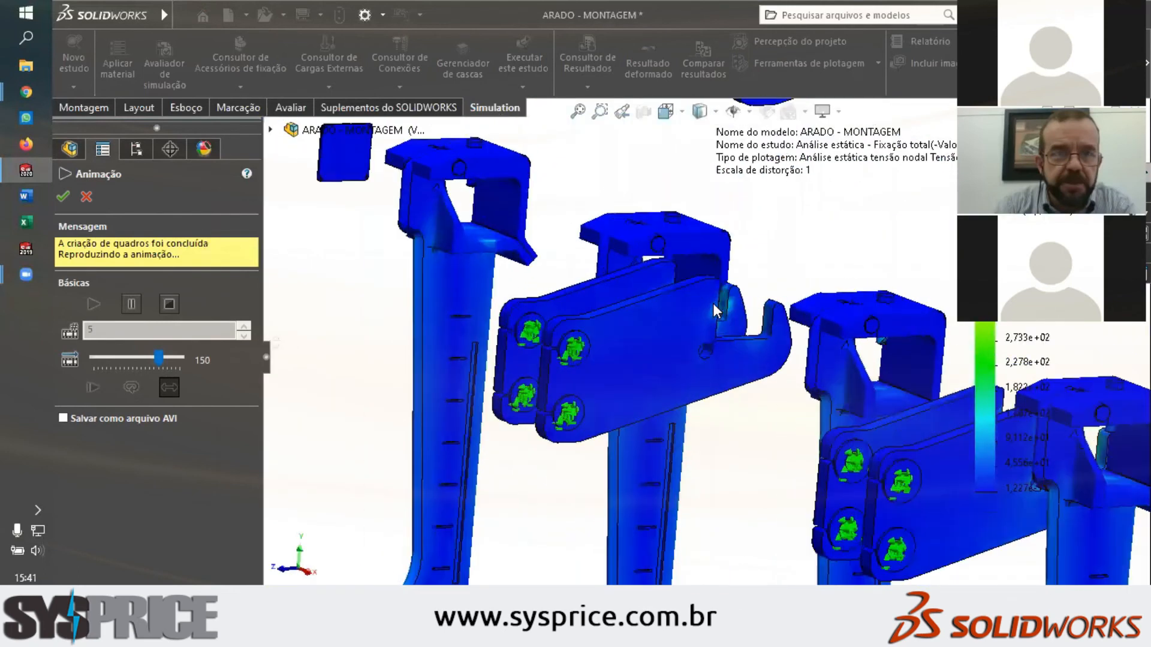
scroll(730, 343, "up", 3)
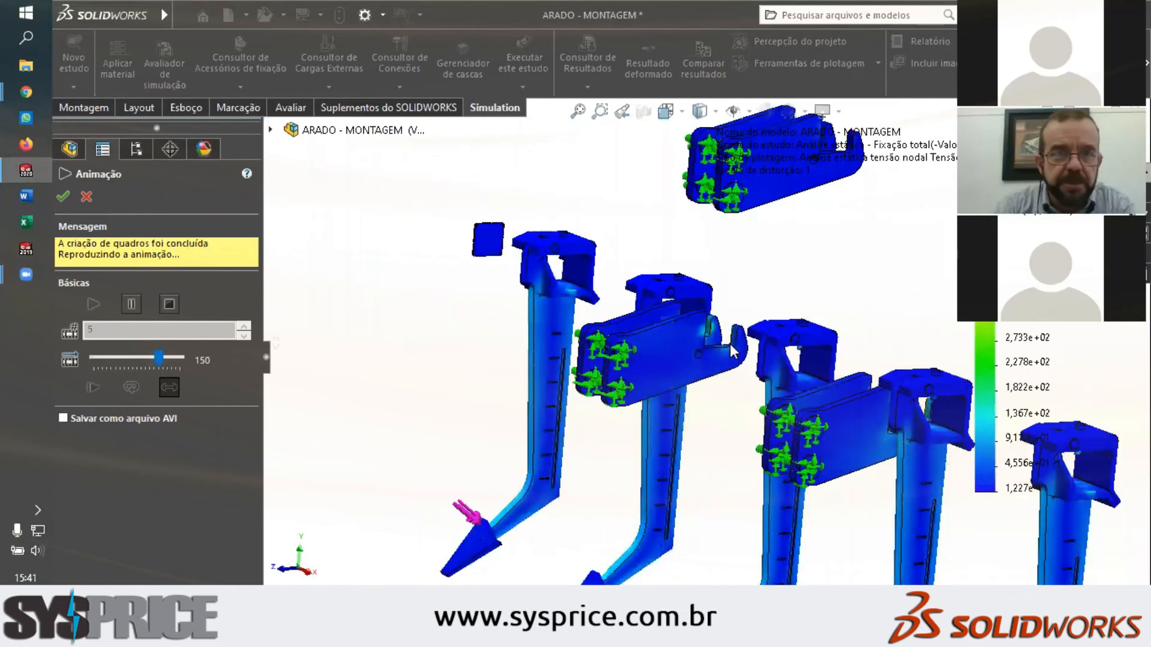
scroll(730, 344, "down", 3)
middle_click_drag(730, 345, 744, 388)
scroll(743, 389, "up", 1)
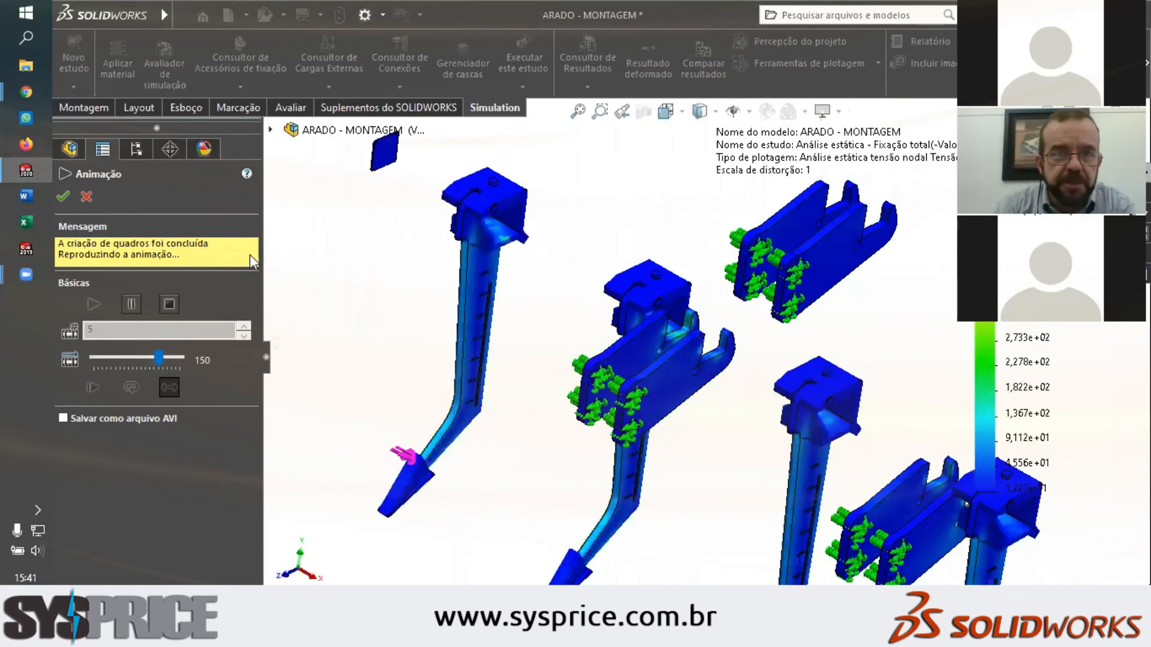
left_click(81, 198)
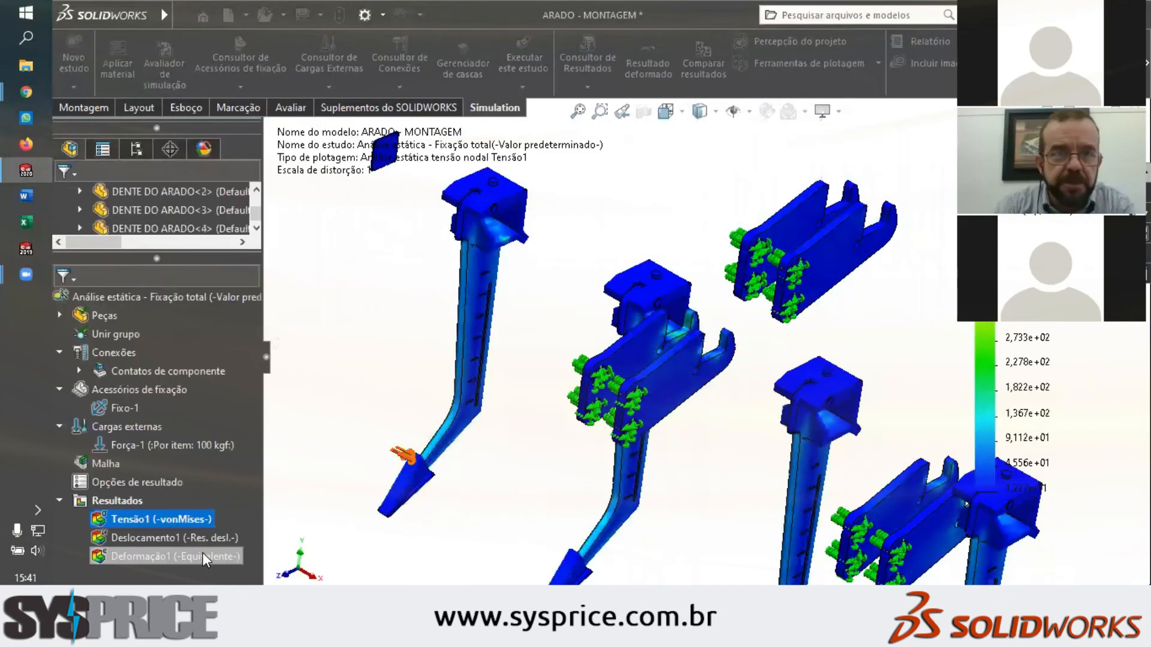
Display the Fixação total study's Deslocamento1 plot and examine the displacement across the frame and tines
left_click(165, 539)
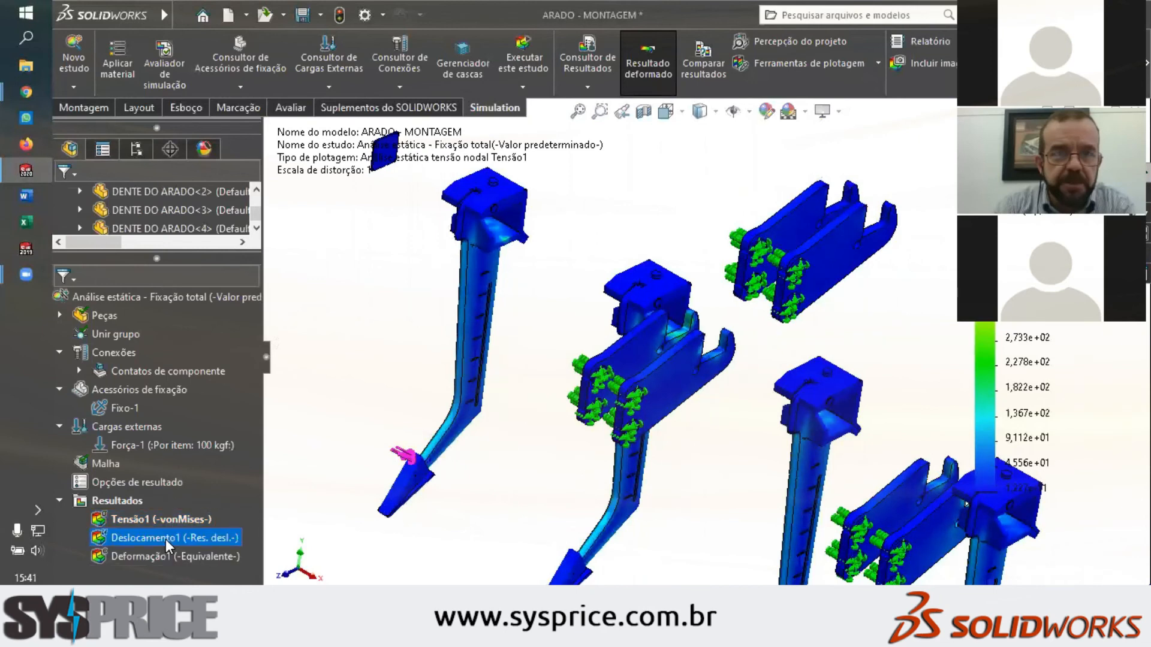
right_click(165, 539)
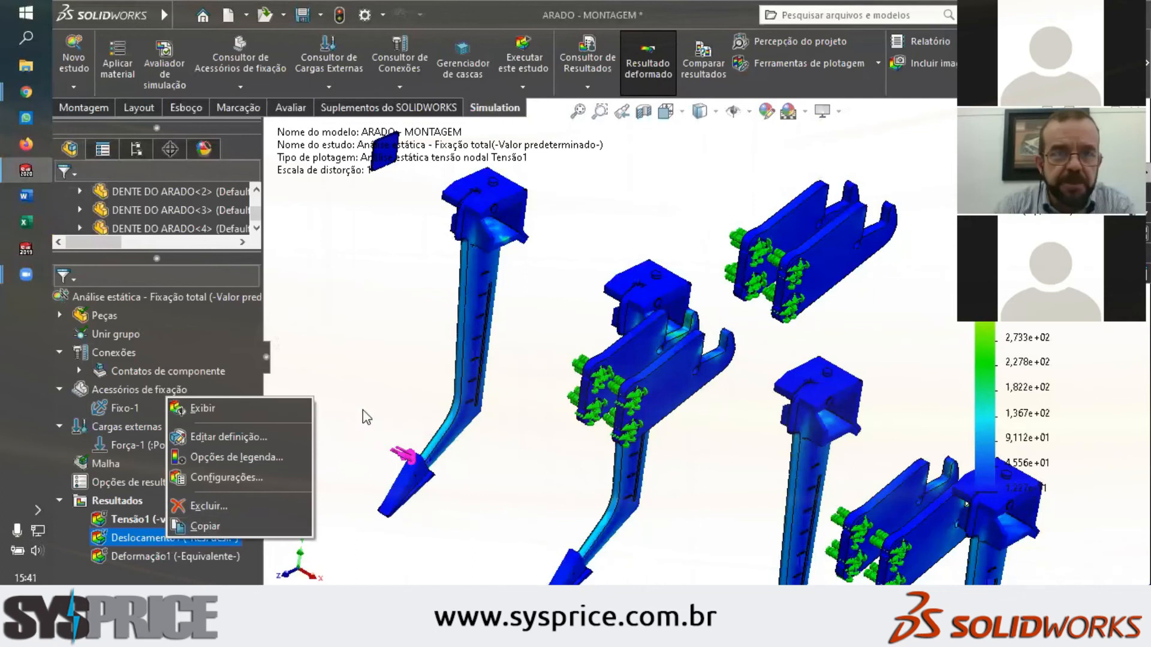
left_click(199, 527)
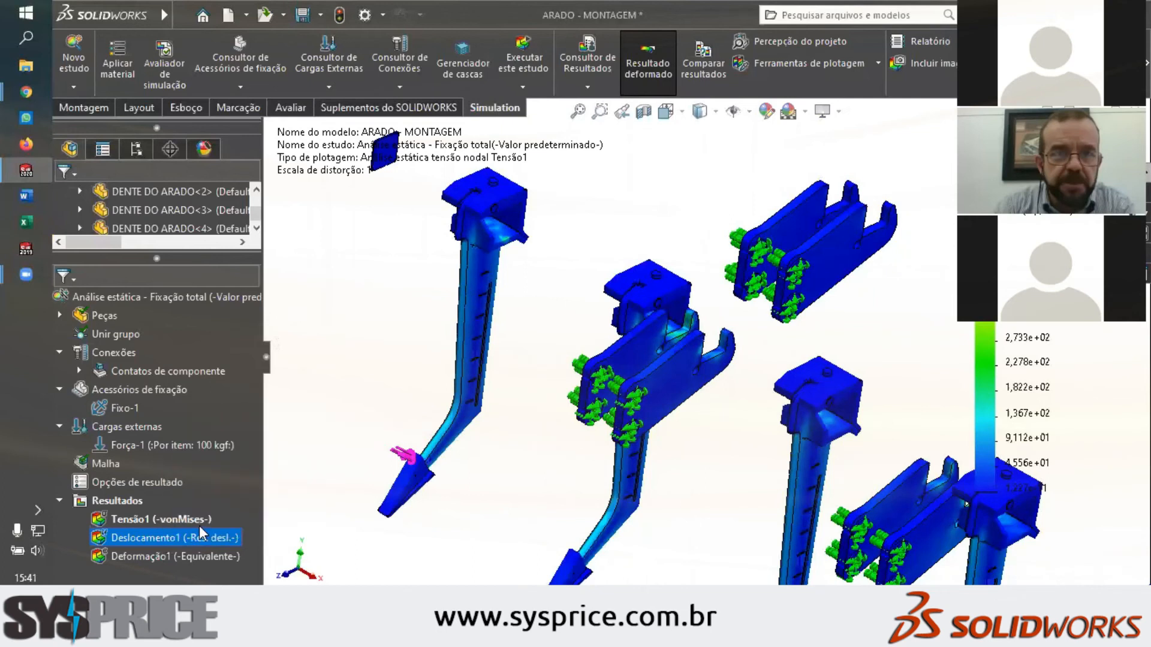
double_click(164, 539)
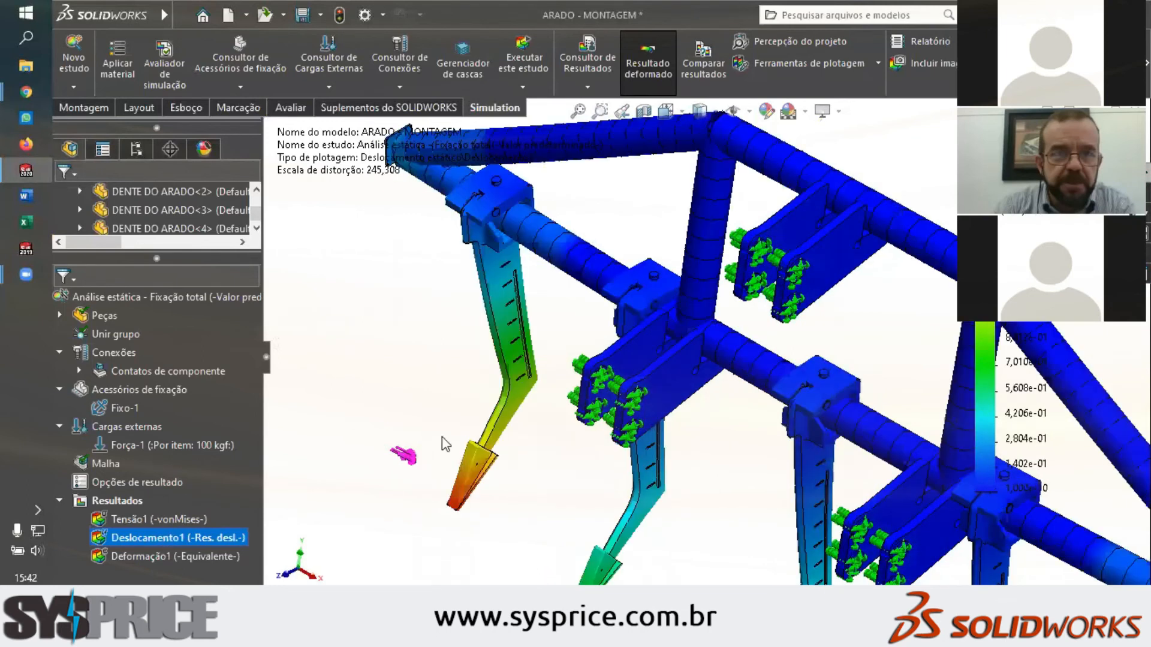
scroll(576, 470, "up", 5)
middle_click_drag(652, 466, 579, 489)
scroll(579, 495, "down", 2)
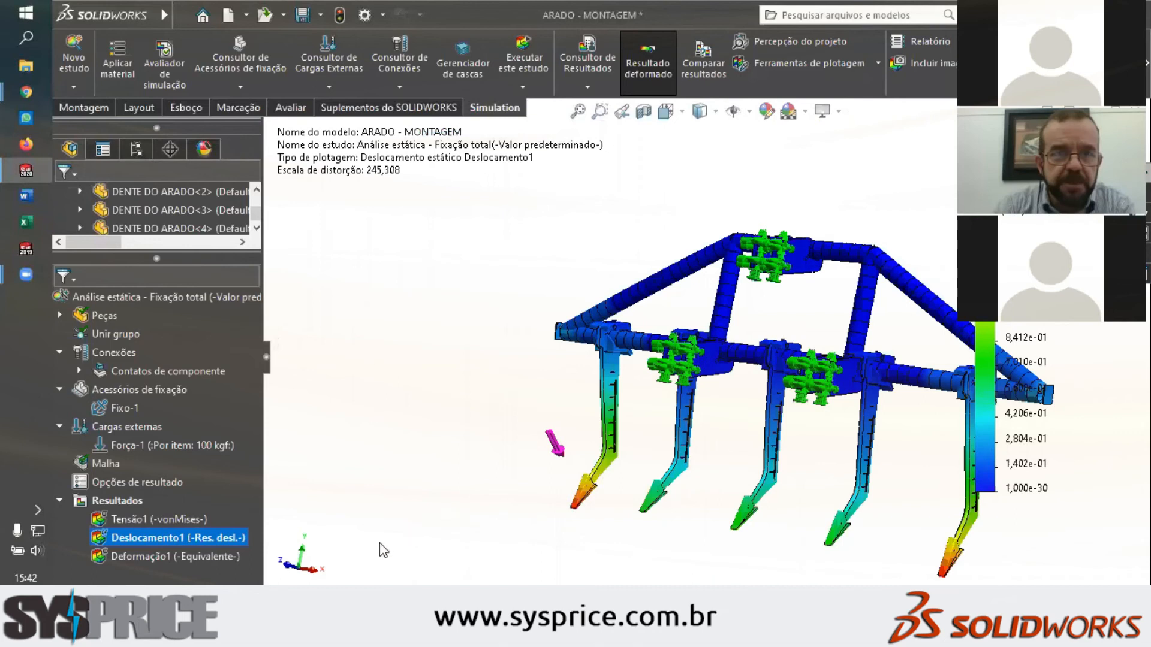
Animate the Fixação total study's Deslocamento1 plot at its automatic deformation scale, and close the animation
right_click(199, 537)
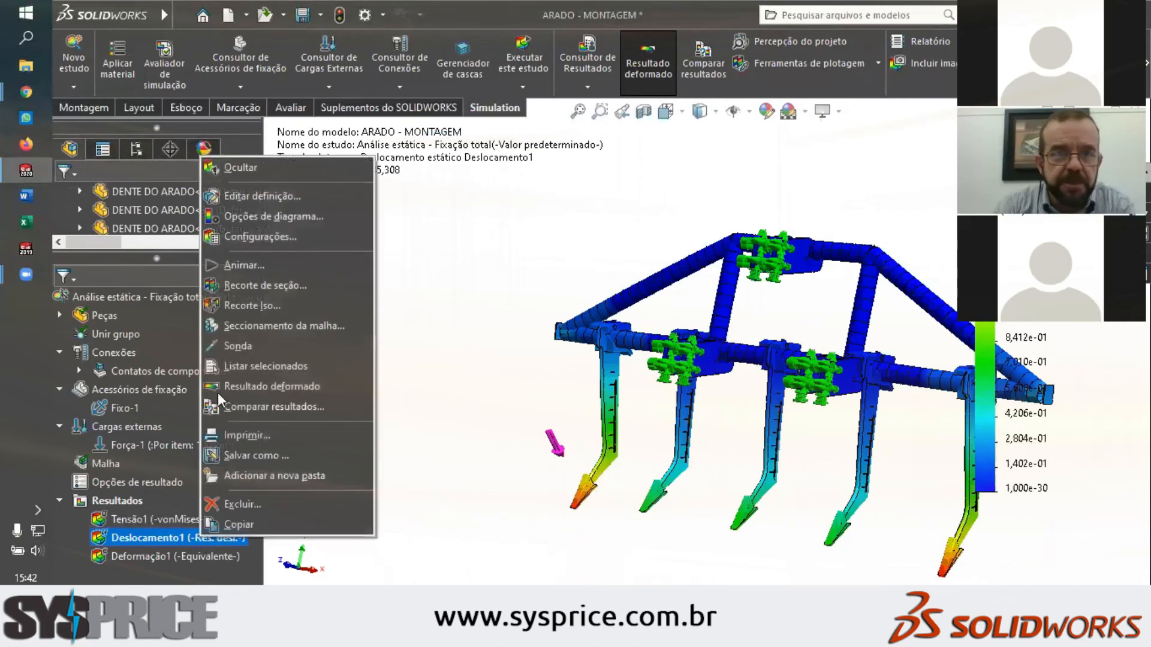
left_click(223, 264)
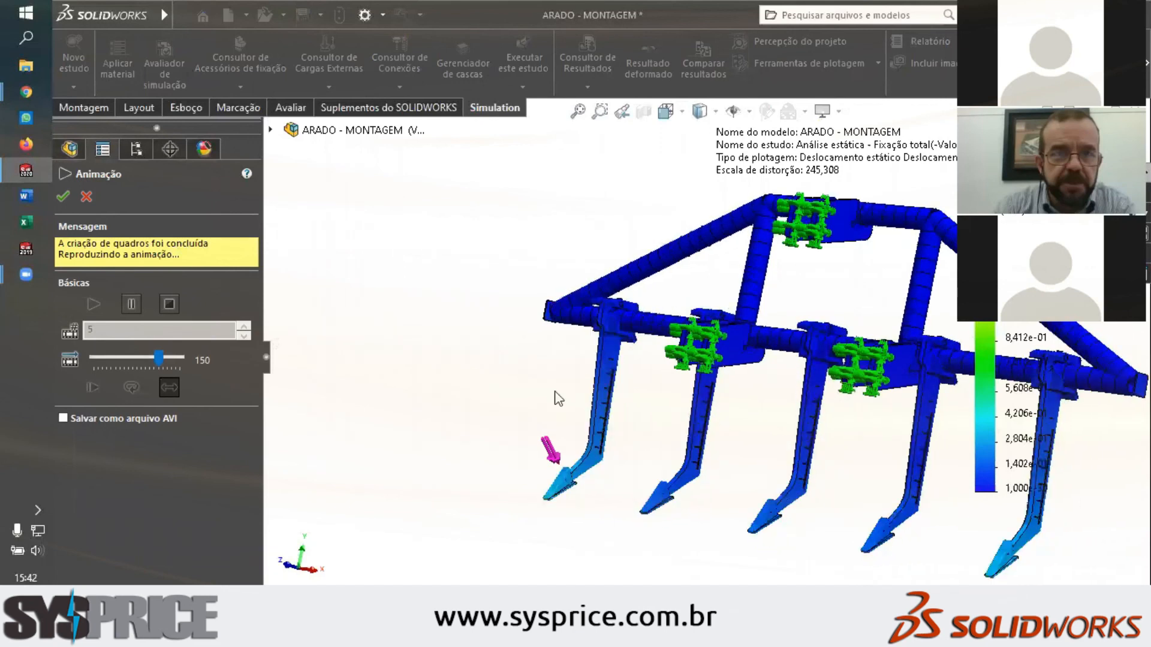
left_click(86, 195)
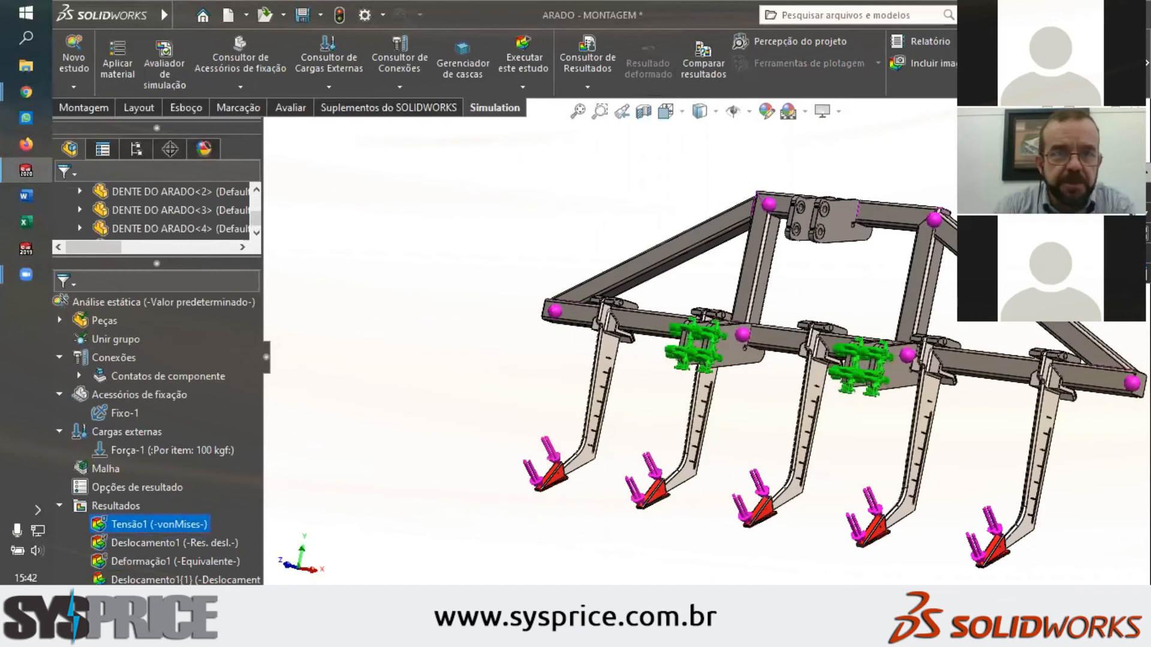
Display the Deslocamento1 plot of the original Análise estática study and set its deformed shape to Escala real
left_click(175, 542)
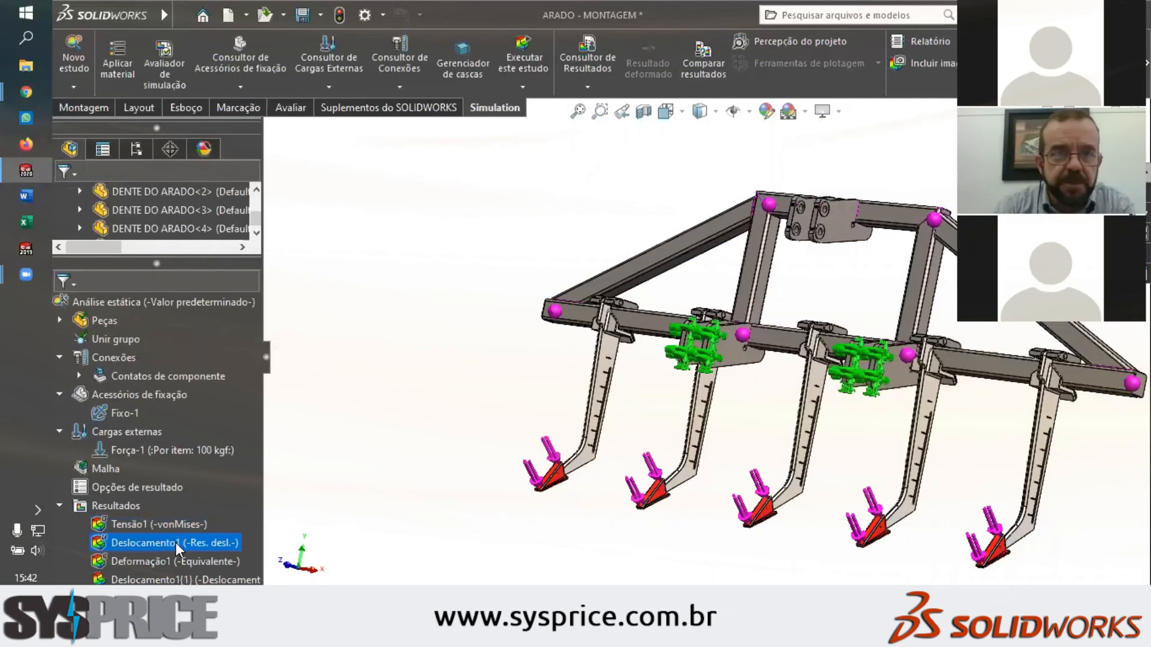
double_click(175, 542)
right_click(175, 542)
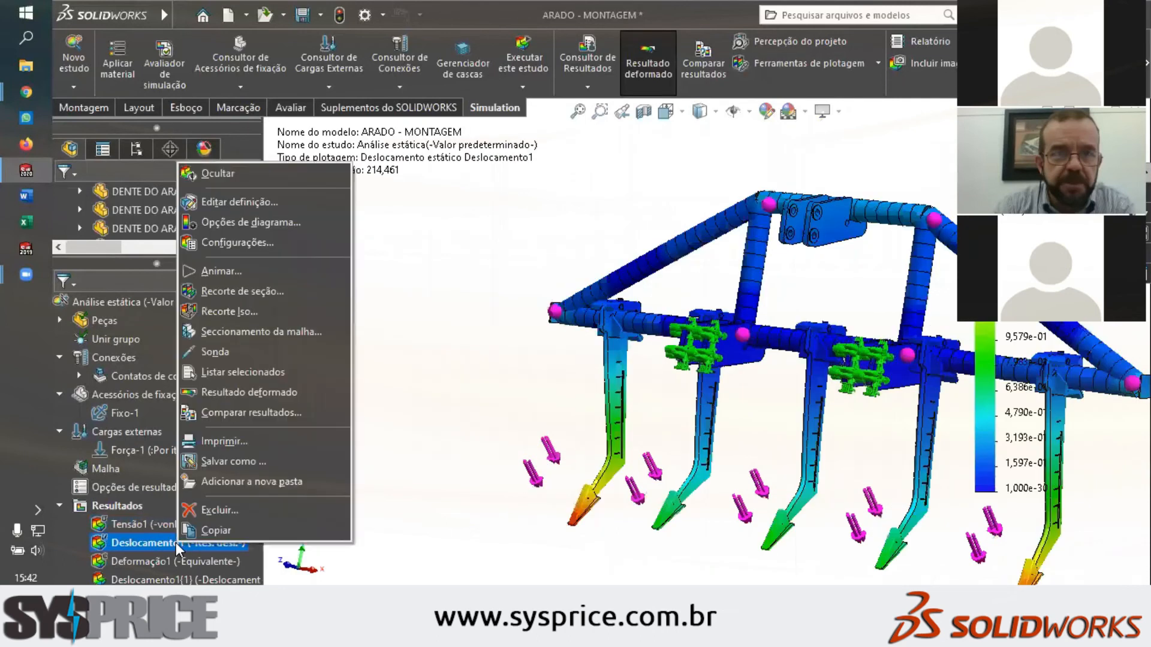
left_click(221, 209)
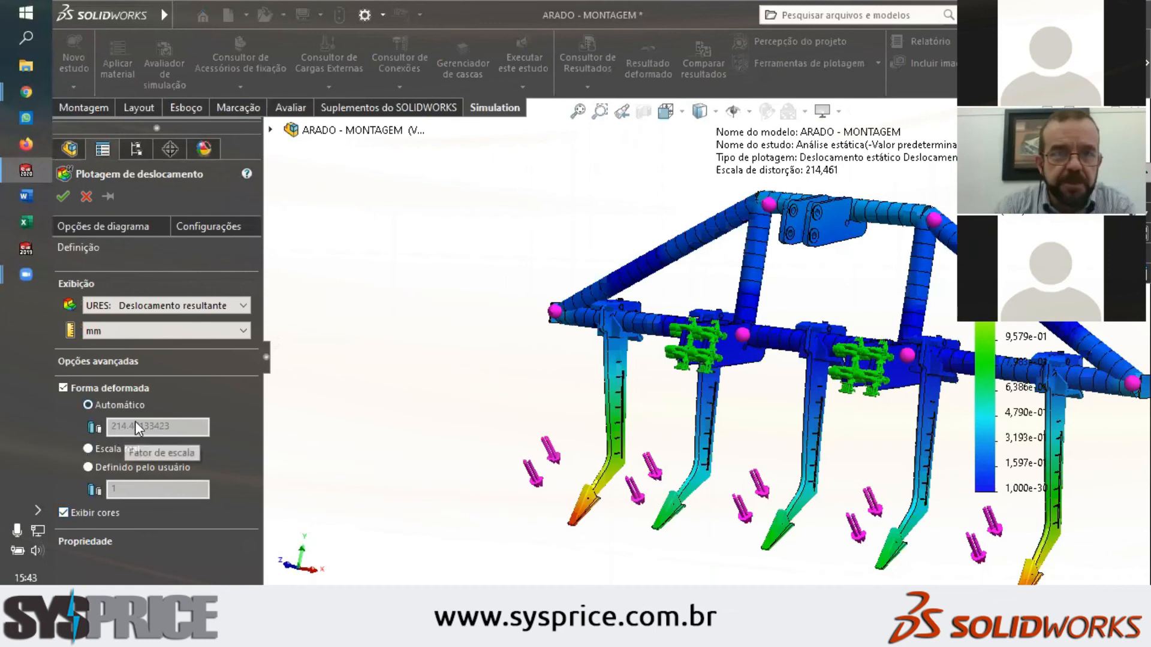
left_click(89, 449)
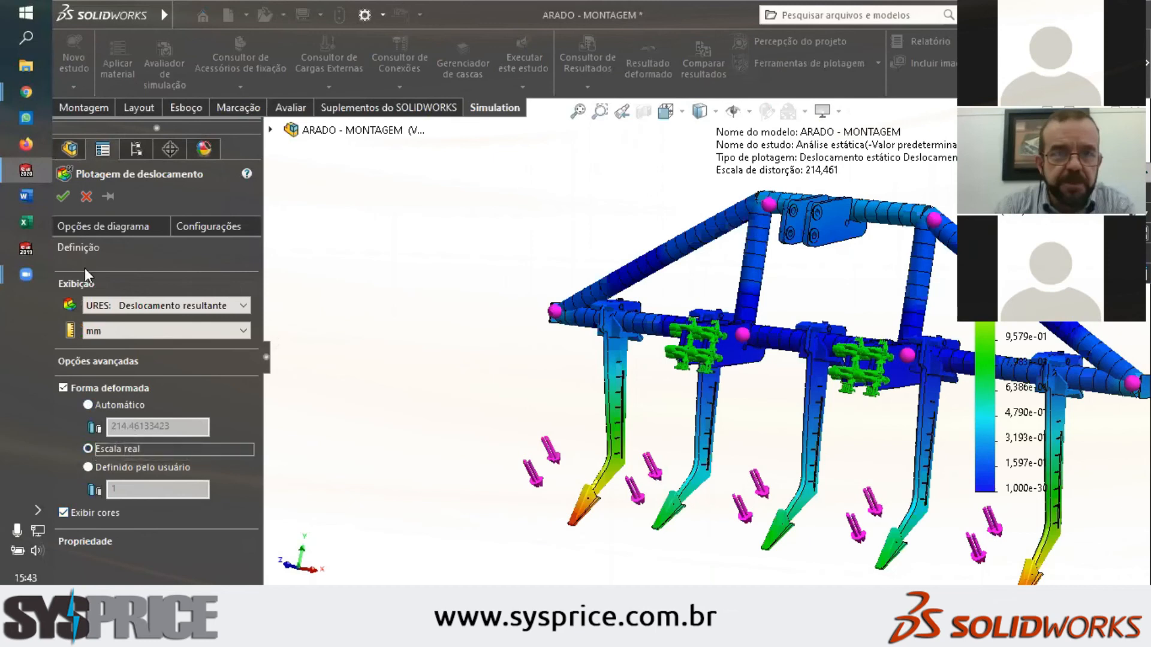
left_click(70, 196)
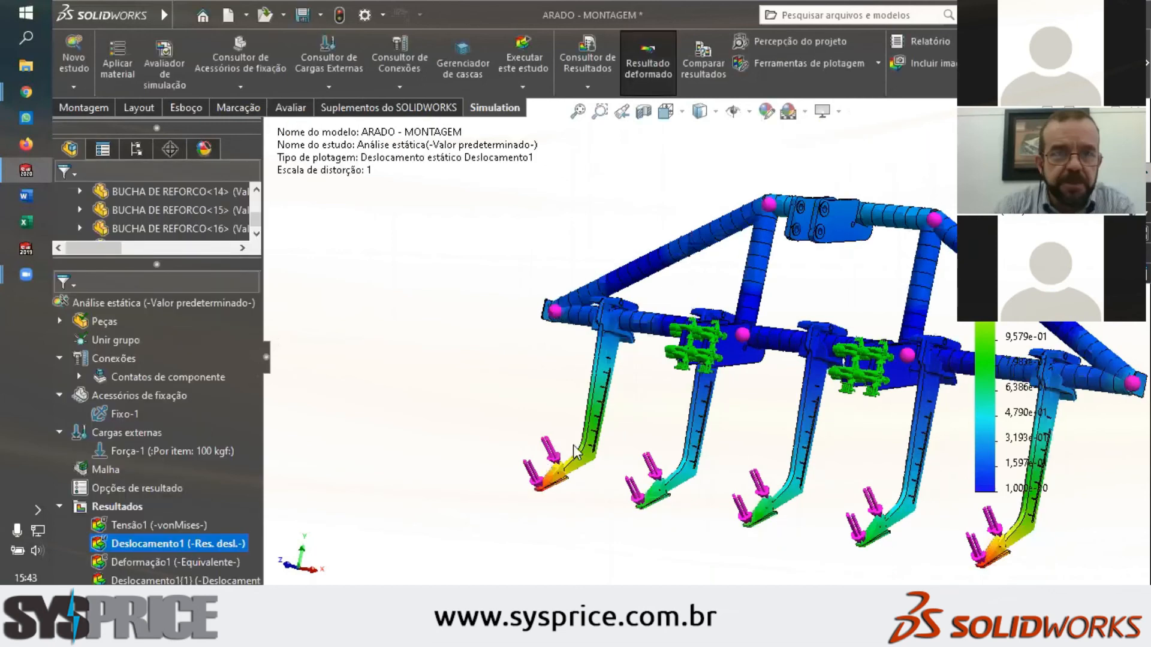
Animate the Deslocamento1 plot at true scale and examine the movement of the first tine's loaded tip
scroll(565, 490, "down", 5)
right_click(174, 545)
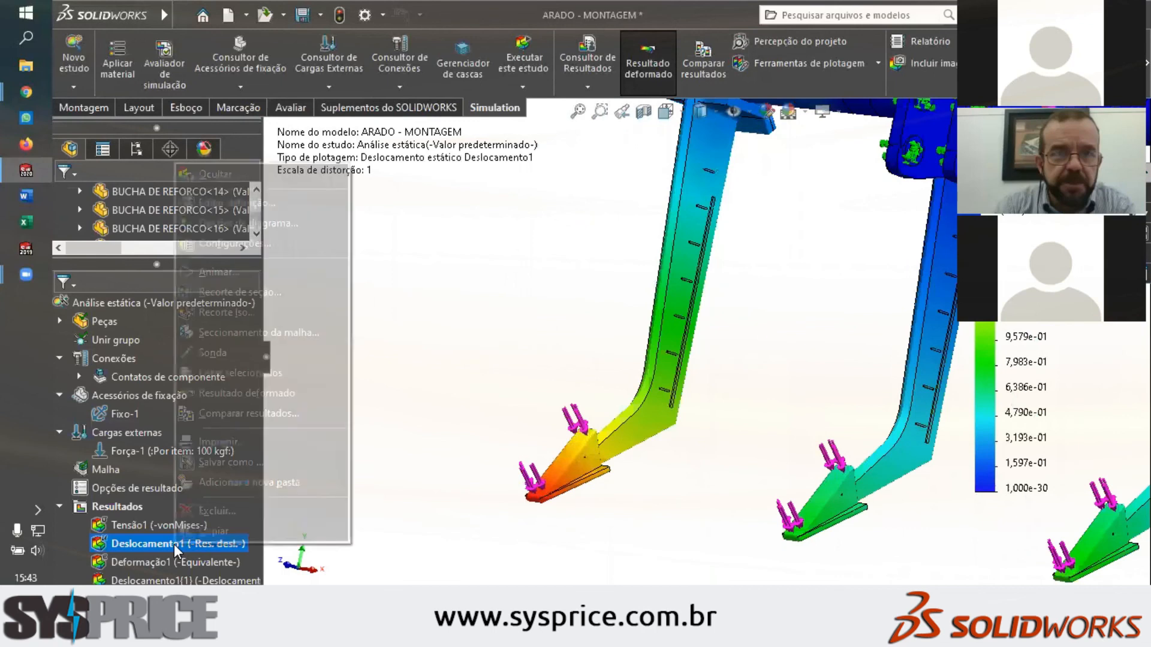
left_click(210, 275)
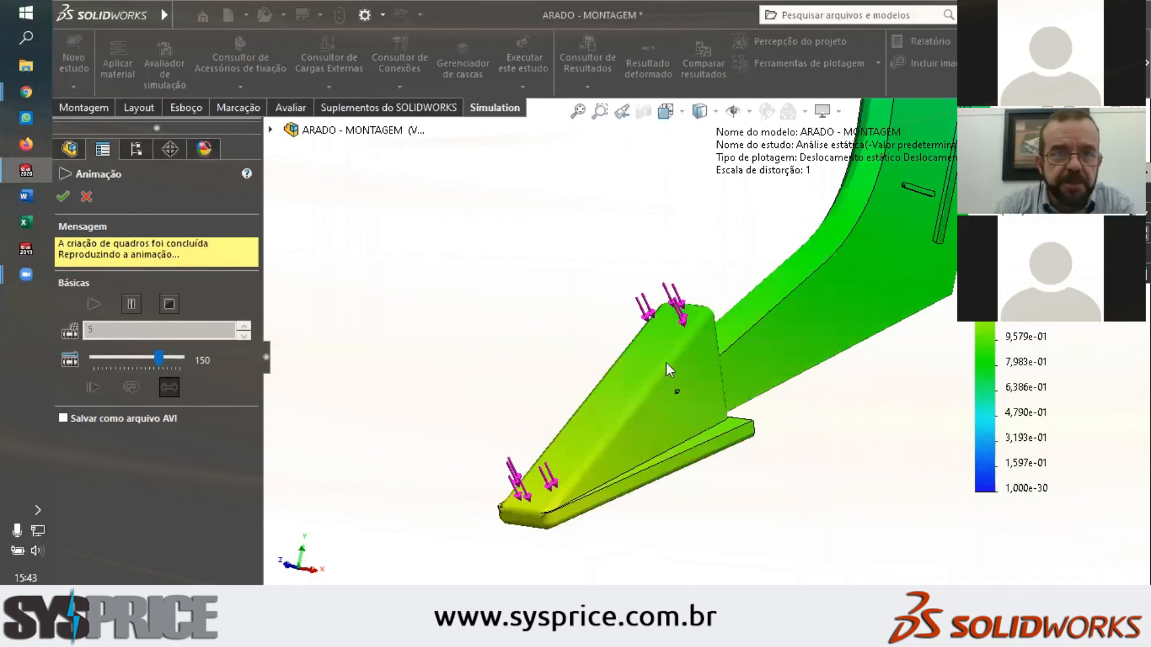
scroll(707, 336, "down", 5)
middle_click_drag(671, 326, 624, 322)
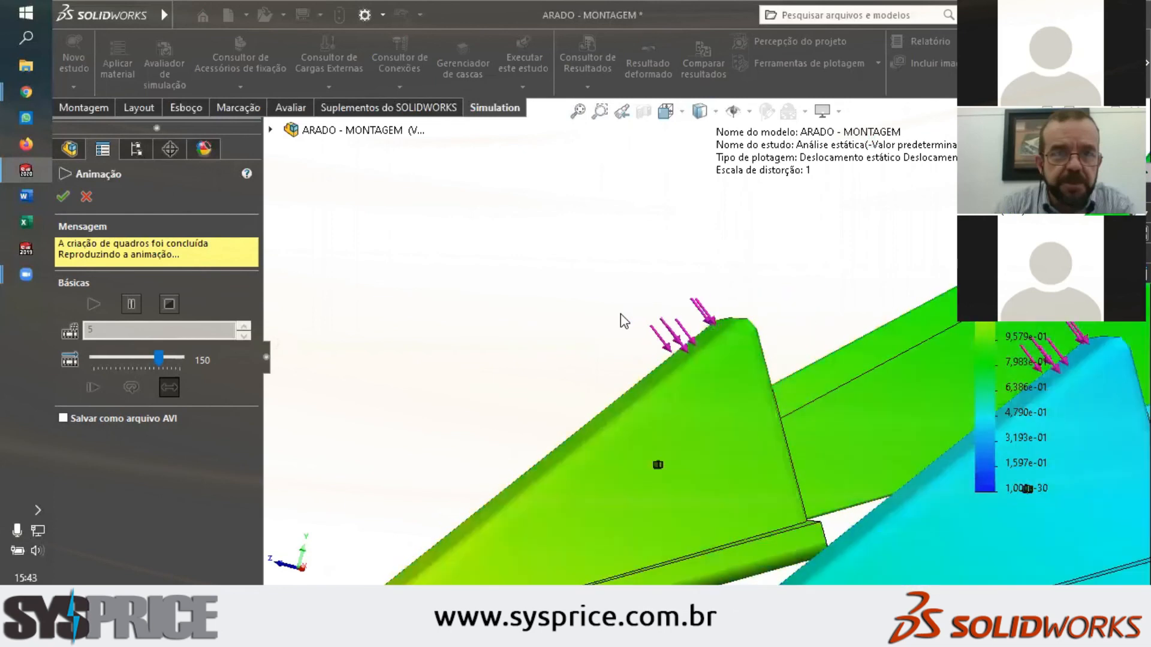
Examine the animated displacement across the whole plough frame and its five tines, and close the animation
scroll(707, 357, "up", 3)
scroll(637, 353, "up", 3)
middle_click_drag(636, 353, 651, 384)
scroll(667, 390, "up", 5)
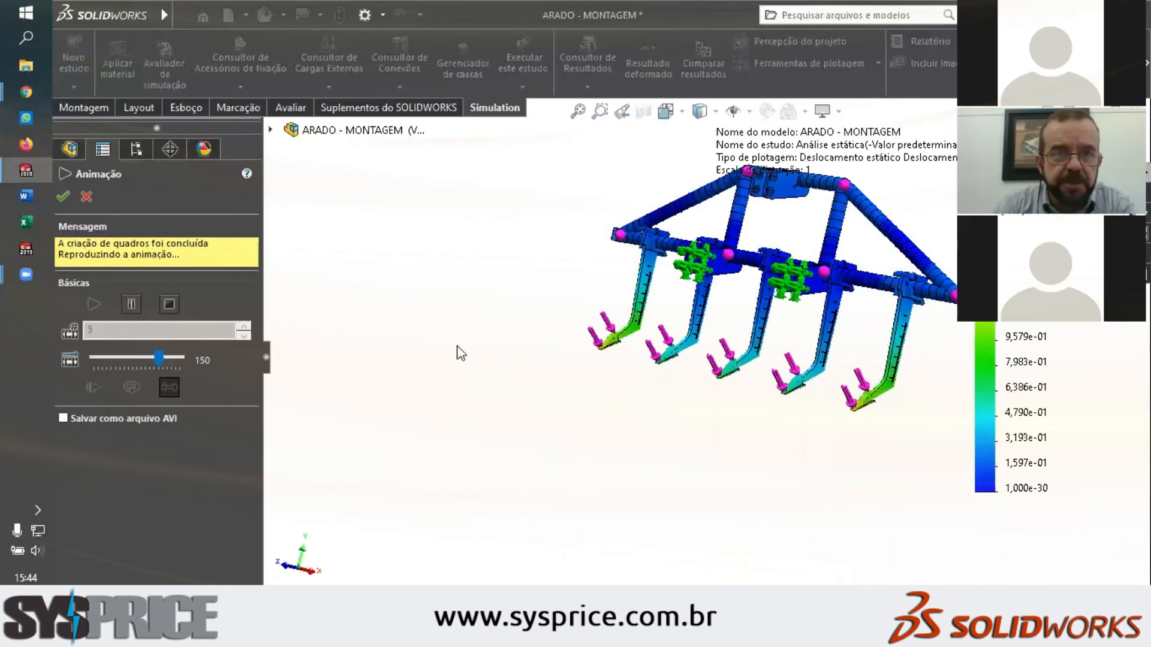
left_click(85, 196)
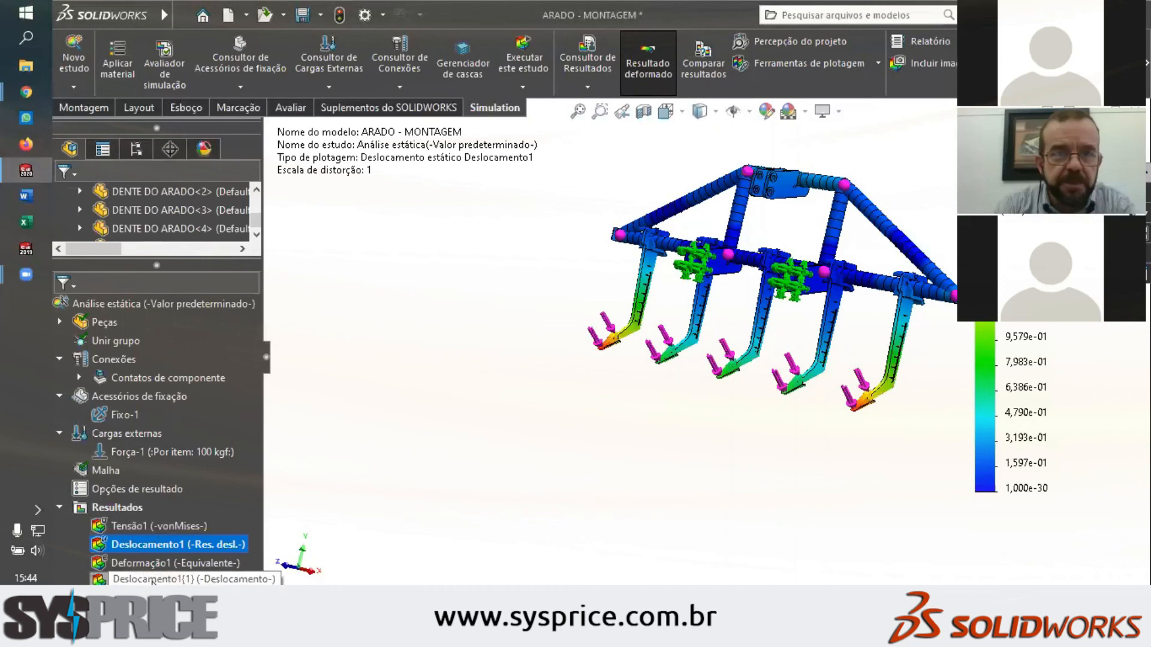
Display the Análise estática study's Tensão1 von Mises plot and examine the stress on the lower hitch plates and their notches
middle_click_drag(719, 455, 708, 491)
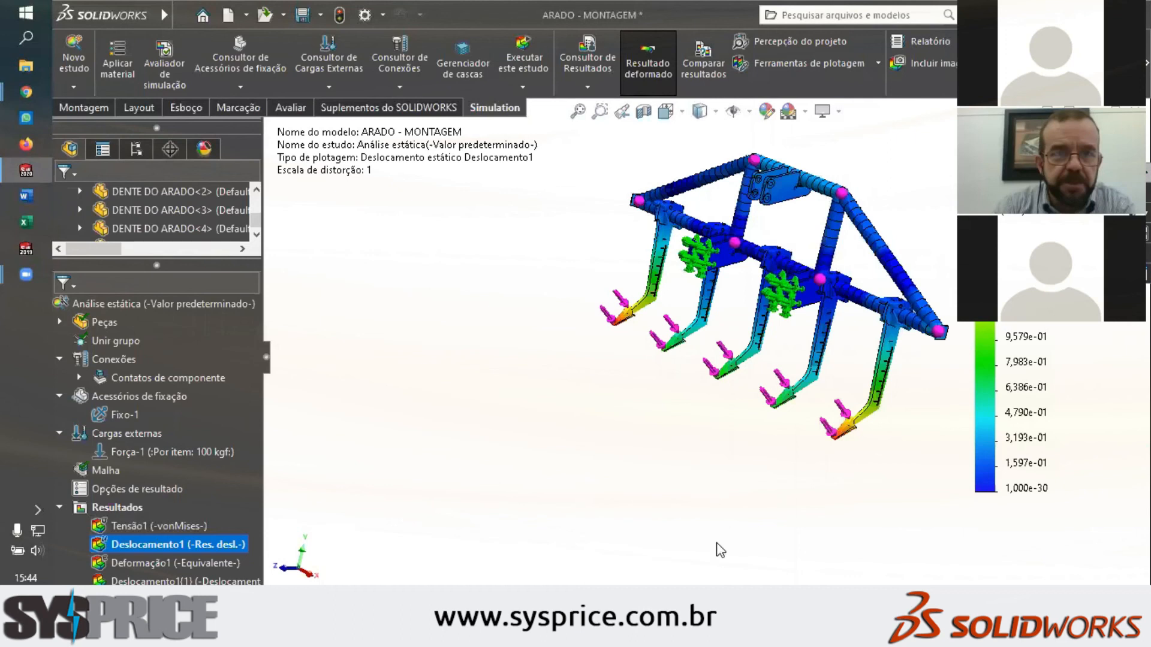
left_click(133, 526)
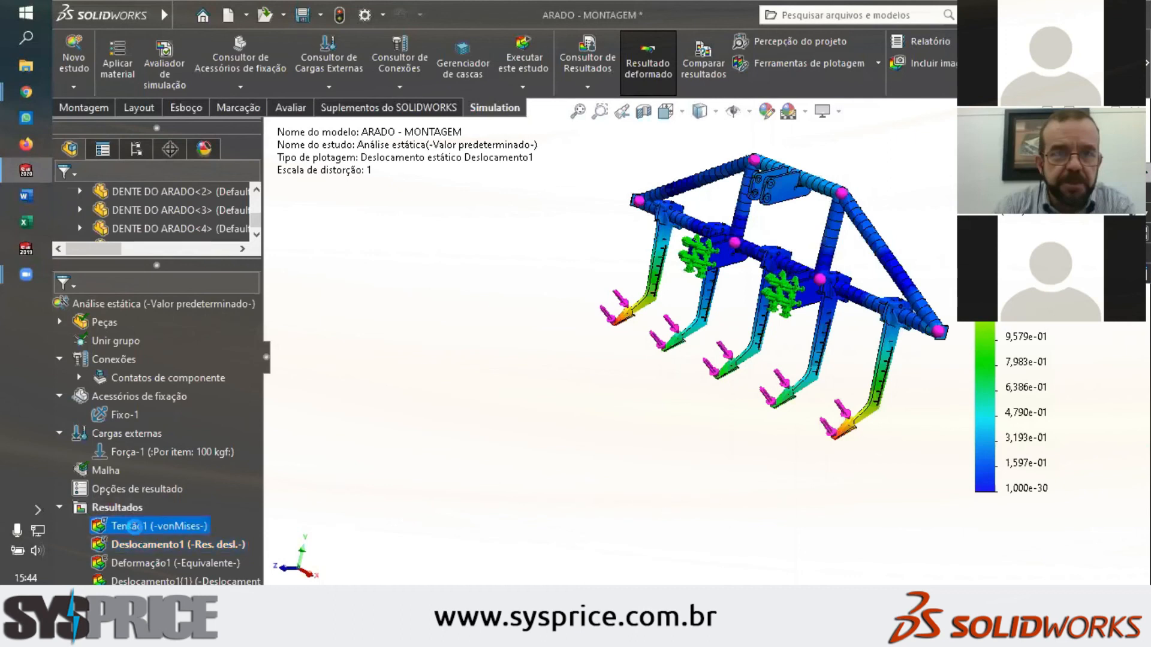
double_click(135, 528)
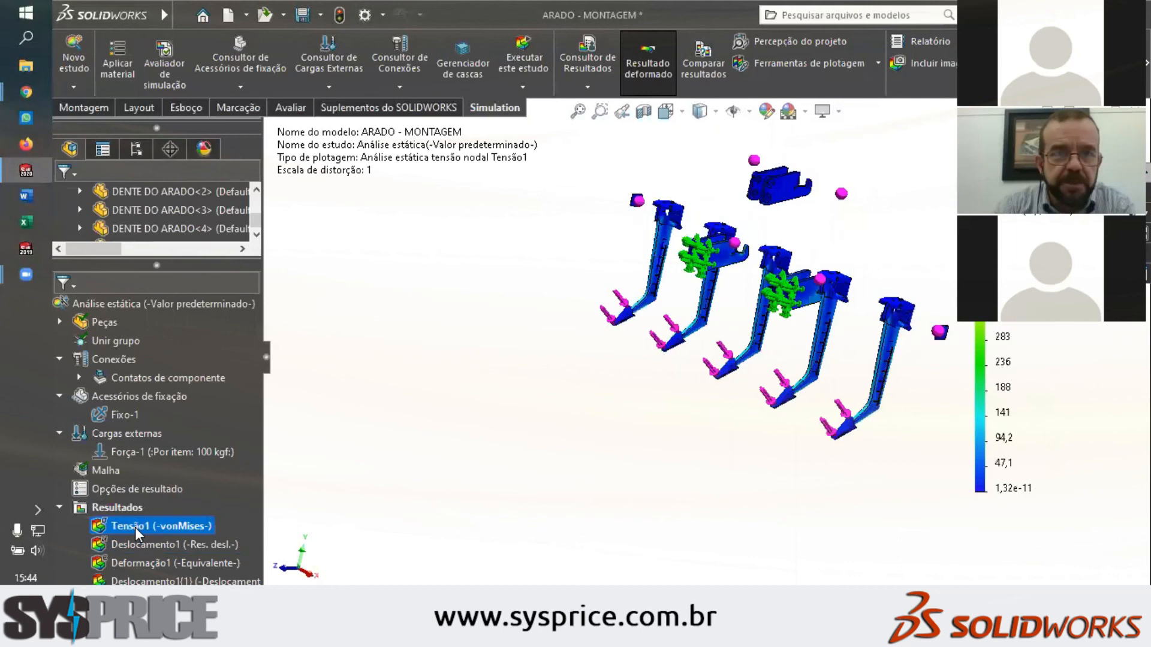
middle_click_drag(656, 343, 897, 400)
scroll(735, 308, "down", 4)
scroll(858, 283, "up", 3)
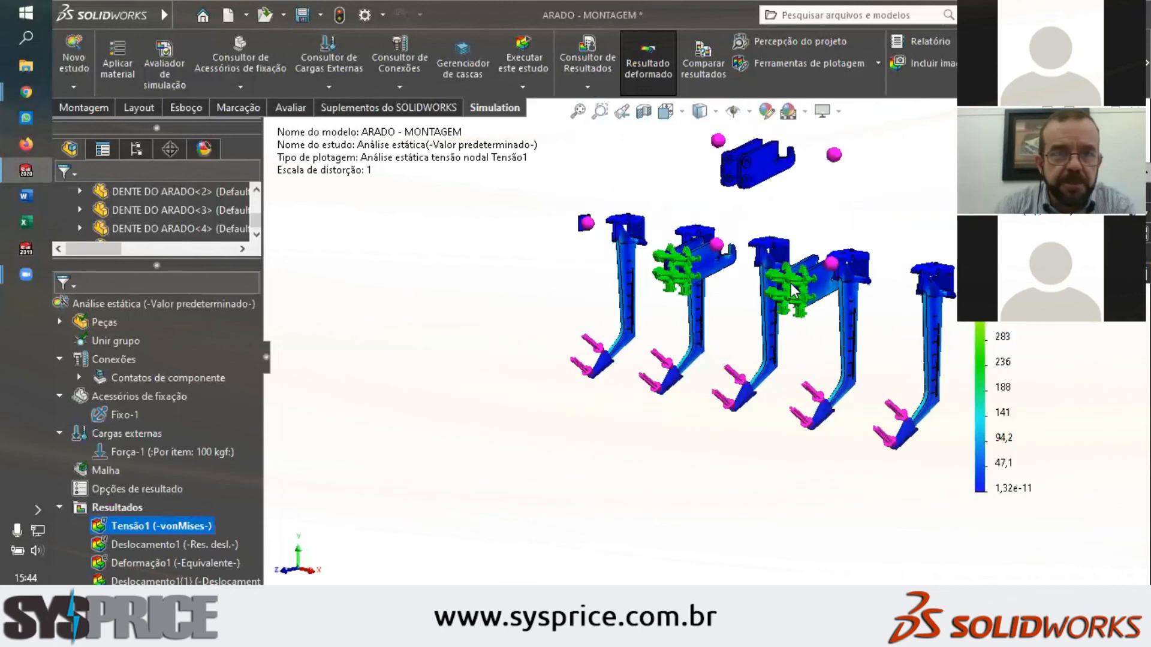
scroll(774, 277, "down", 5)
scroll(770, 267, "down", 2)
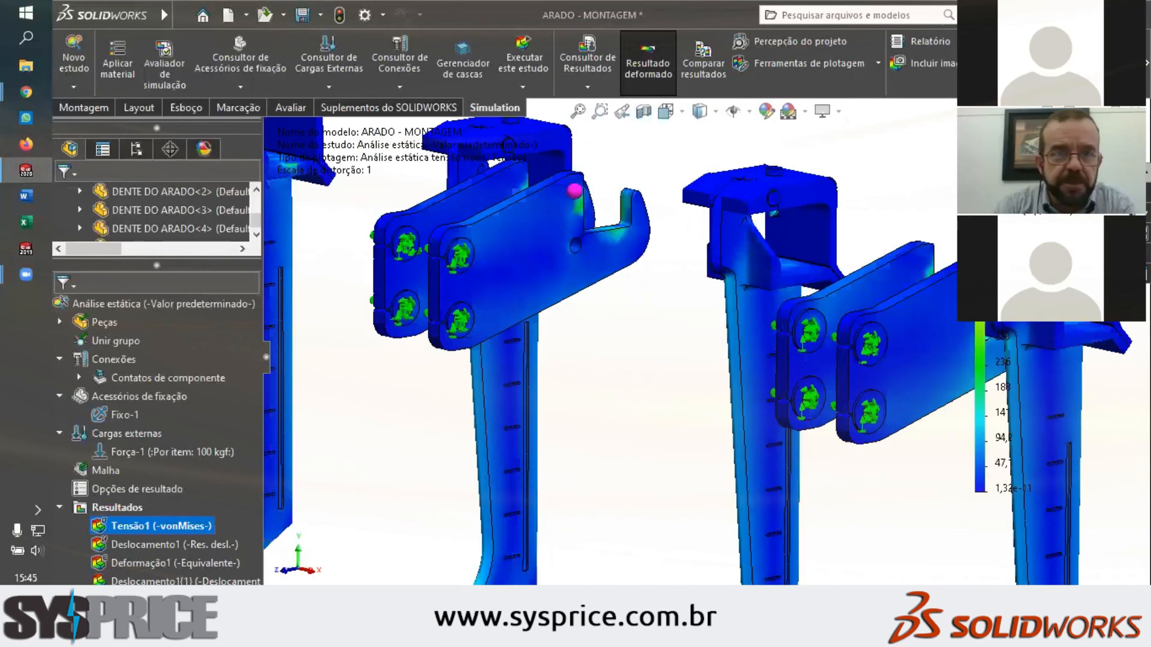
Examine the von Mises stress distribution over all five tines and the hitch plates of the whole assembly
scroll(770, 267, "up", 5)
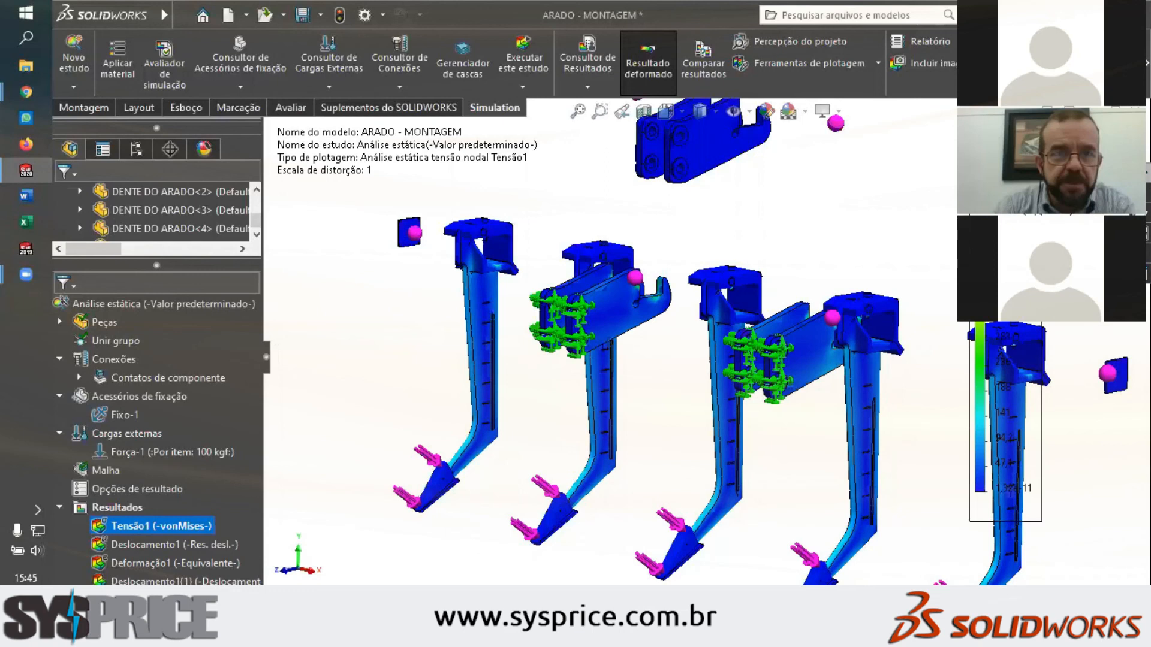
scroll(680, 356, "up", 3)
scroll(888, 373, "up", 3)
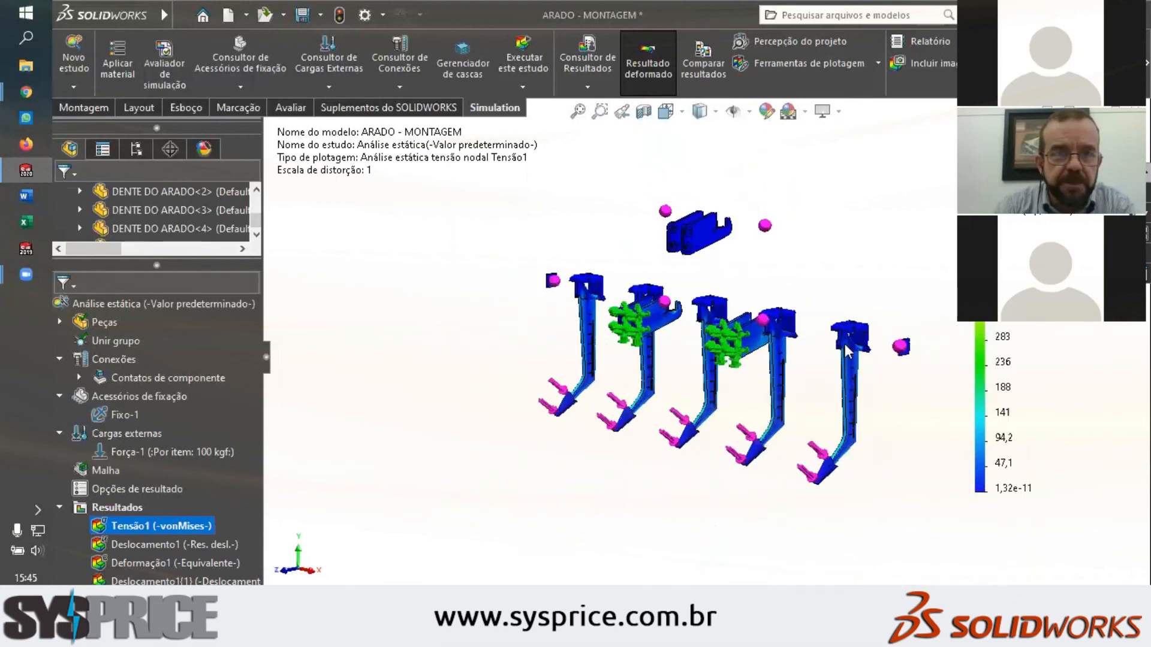
scroll(711, 449, "down", 2)
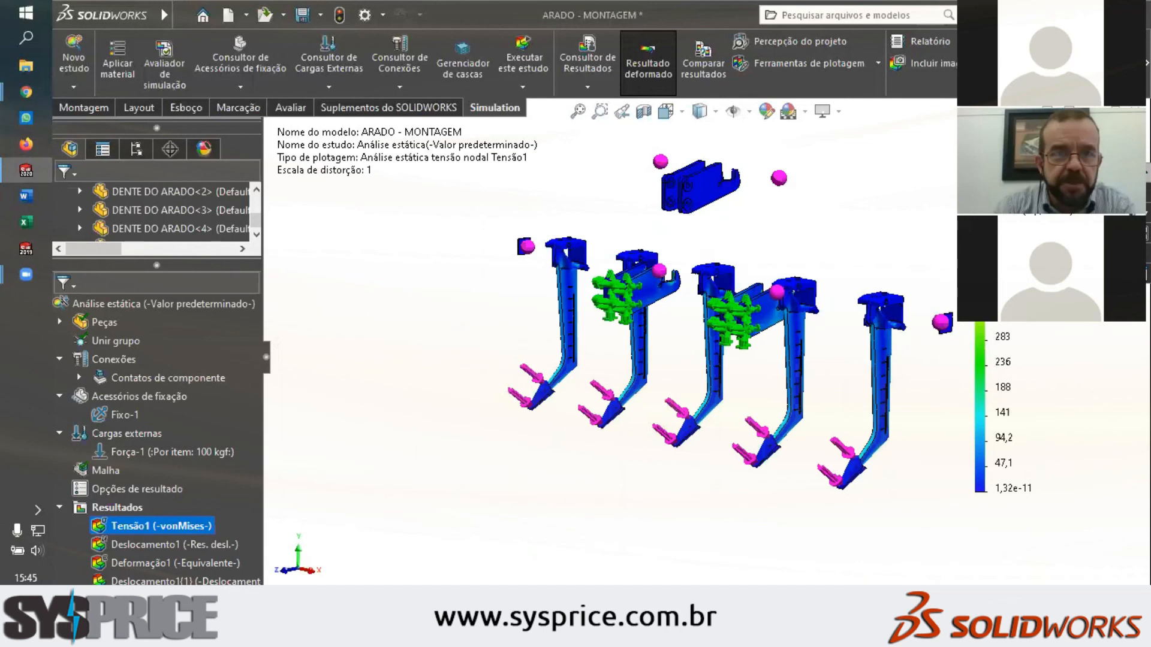
Display the Análise estática study's Deformação1 equivalent strain plot and examine the strain on the tines and lower hitch plates
left_click(154, 561)
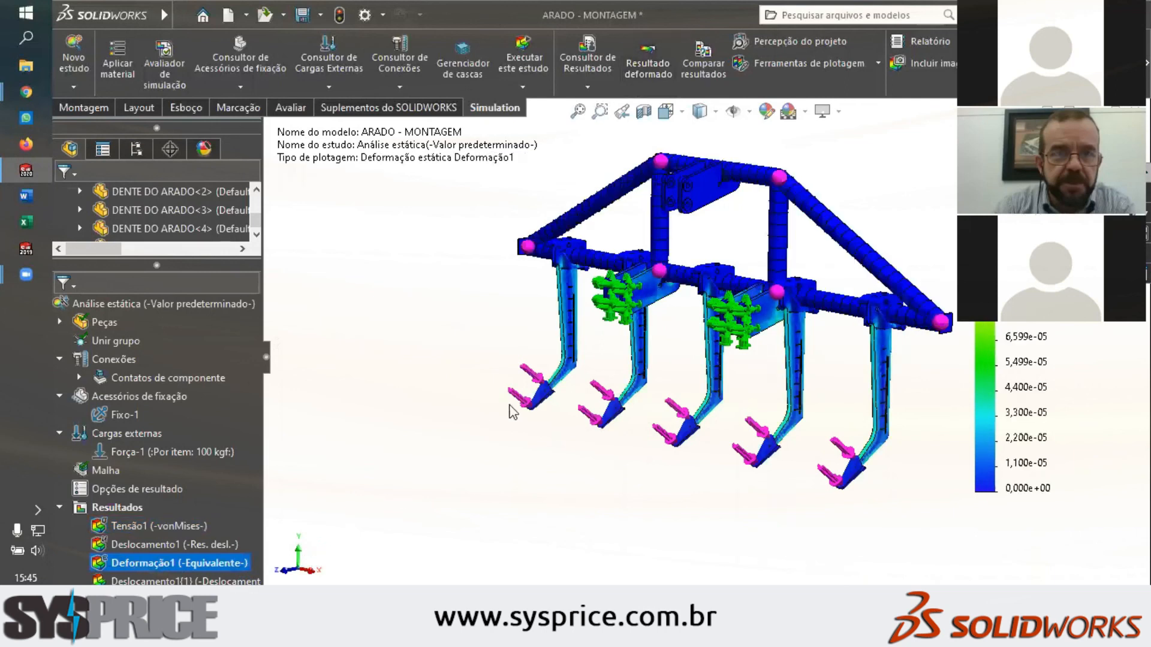
scroll(563, 305, "down", 4)
scroll(683, 329, "up", 5)
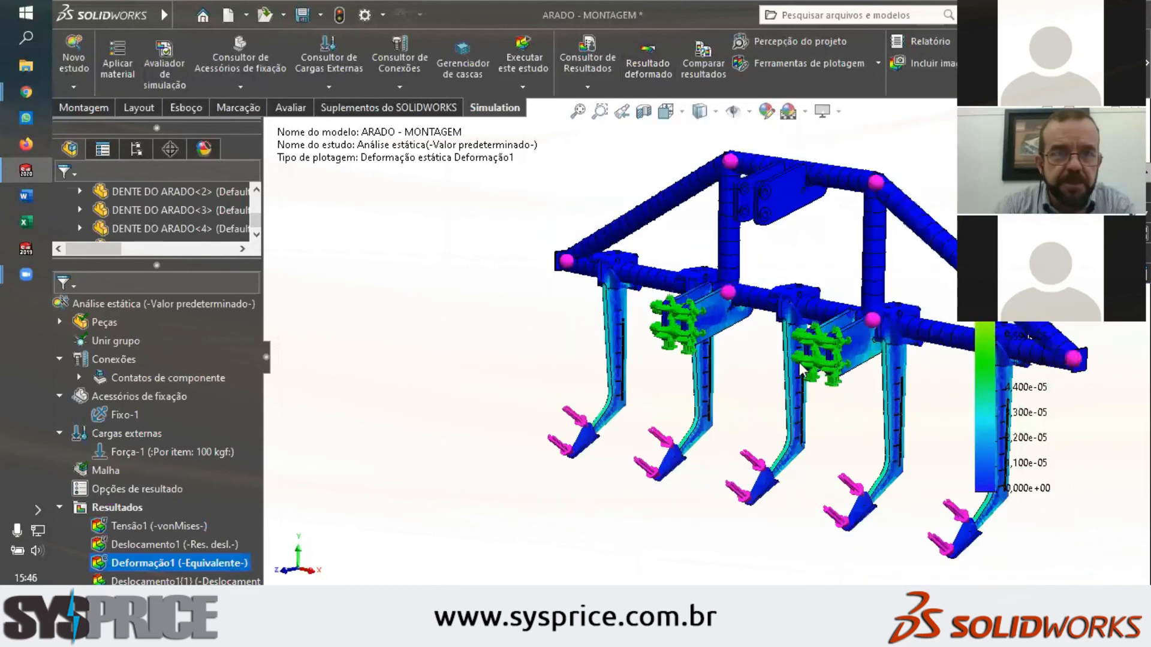
scroll(822, 398, "down", 2)
scroll(886, 368, "down", 3)
scroll(861, 385, "down", 4)
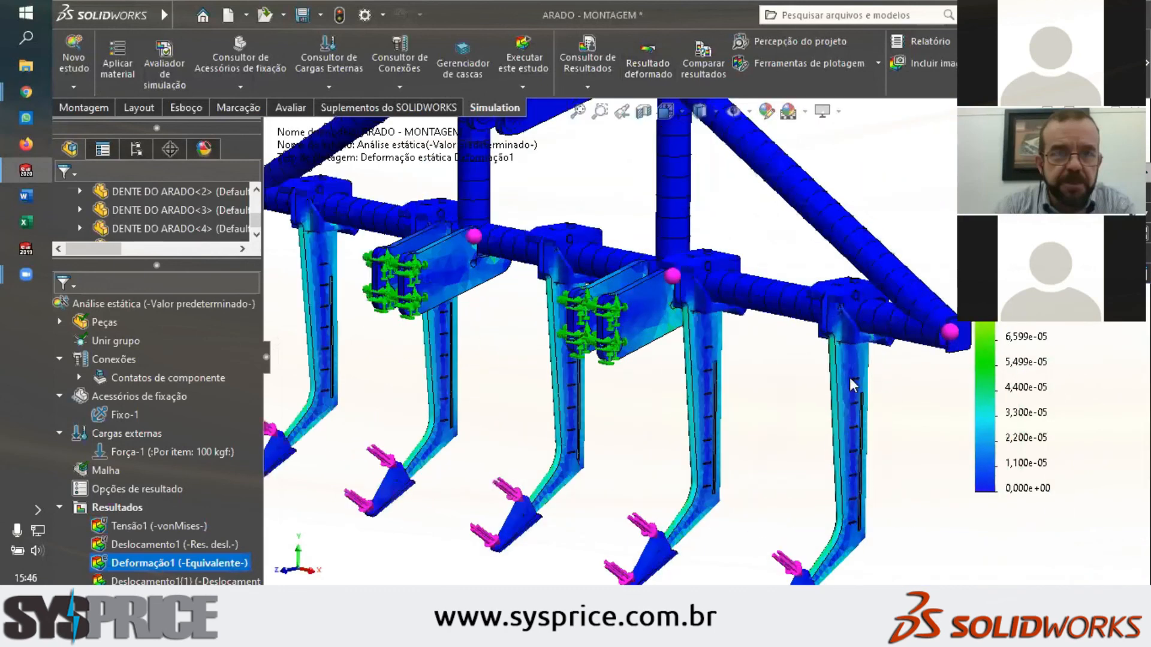
scroll(671, 416, "up", 2)
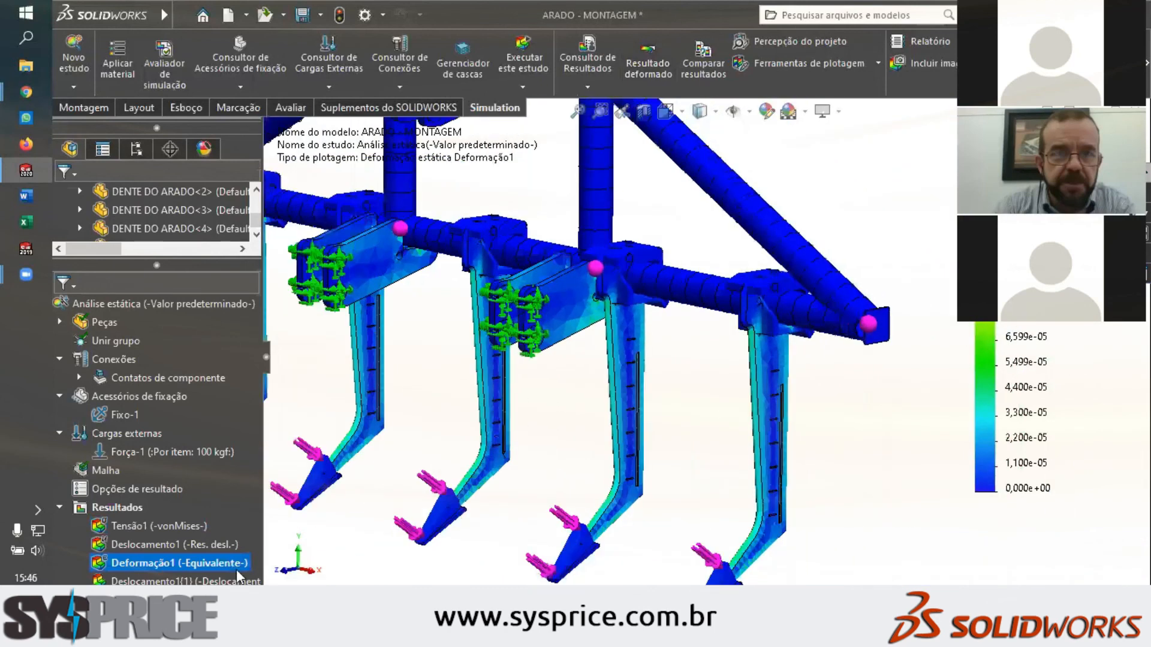
Animate the Deformação1 plot and examine the strain where the first tine joins its clamp on the frame tube
right_click(167, 561)
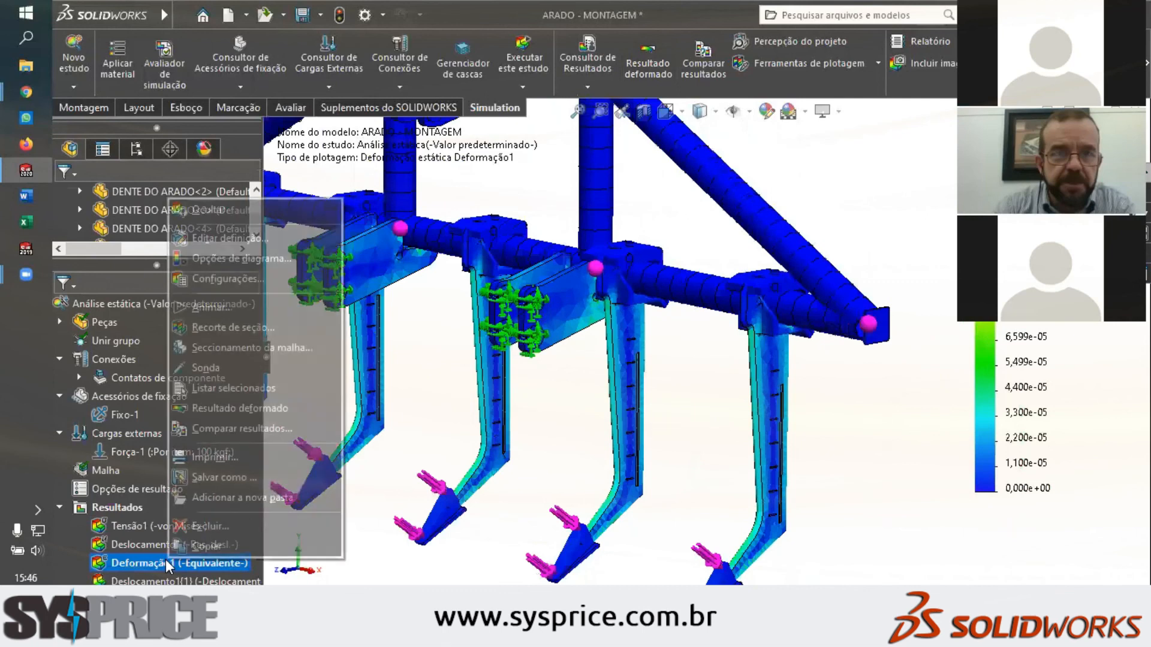
left_click(187, 305)
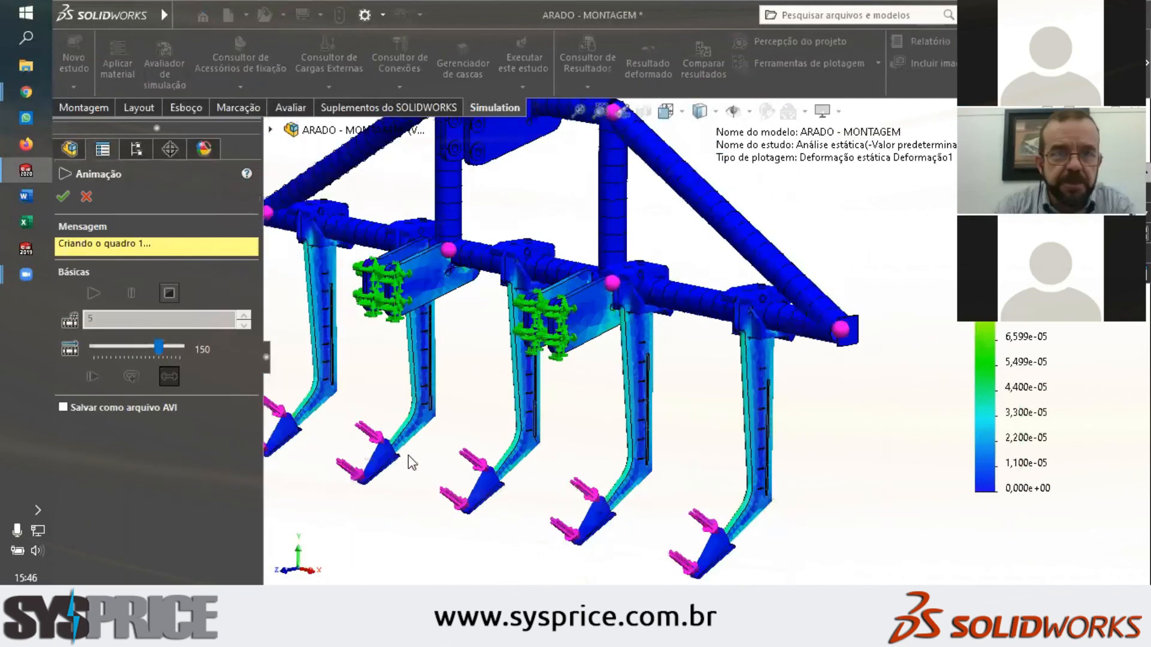
scroll(514, 394, "down", 3)
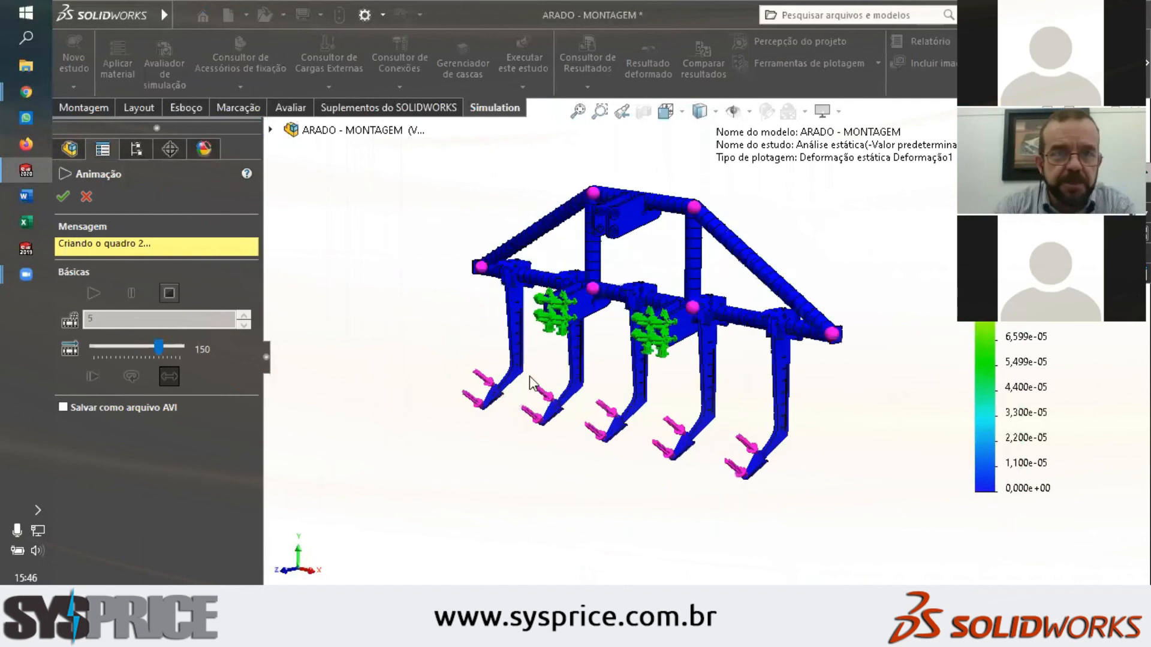
scroll(506, 307, "down", 3)
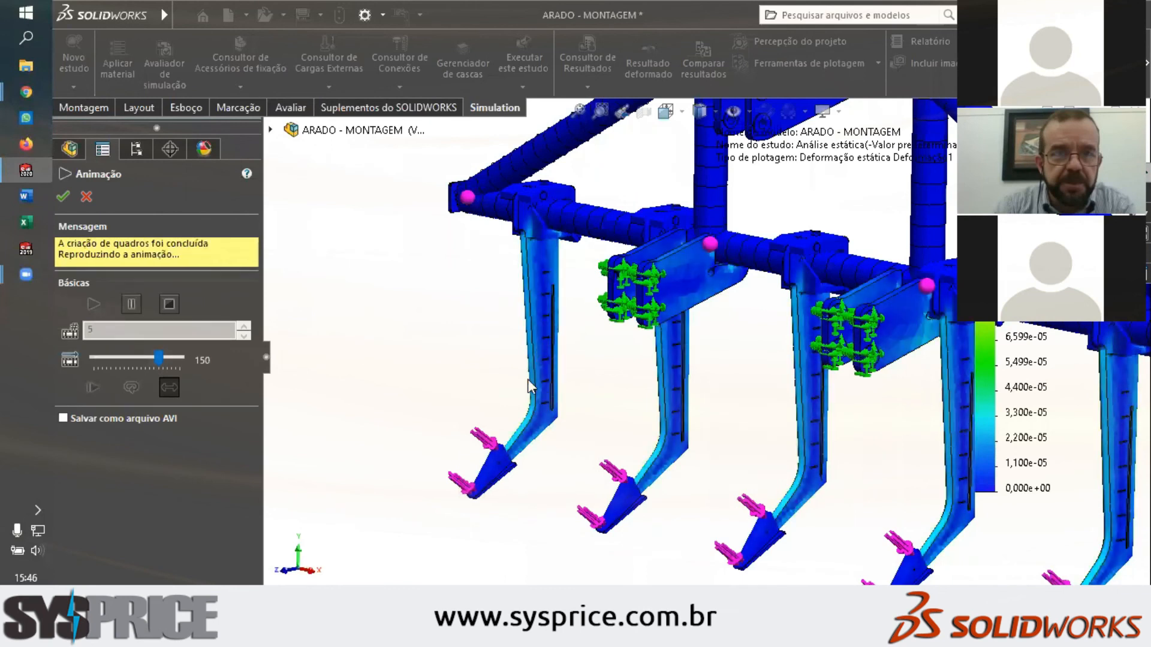
scroll(548, 271, "down", 2)
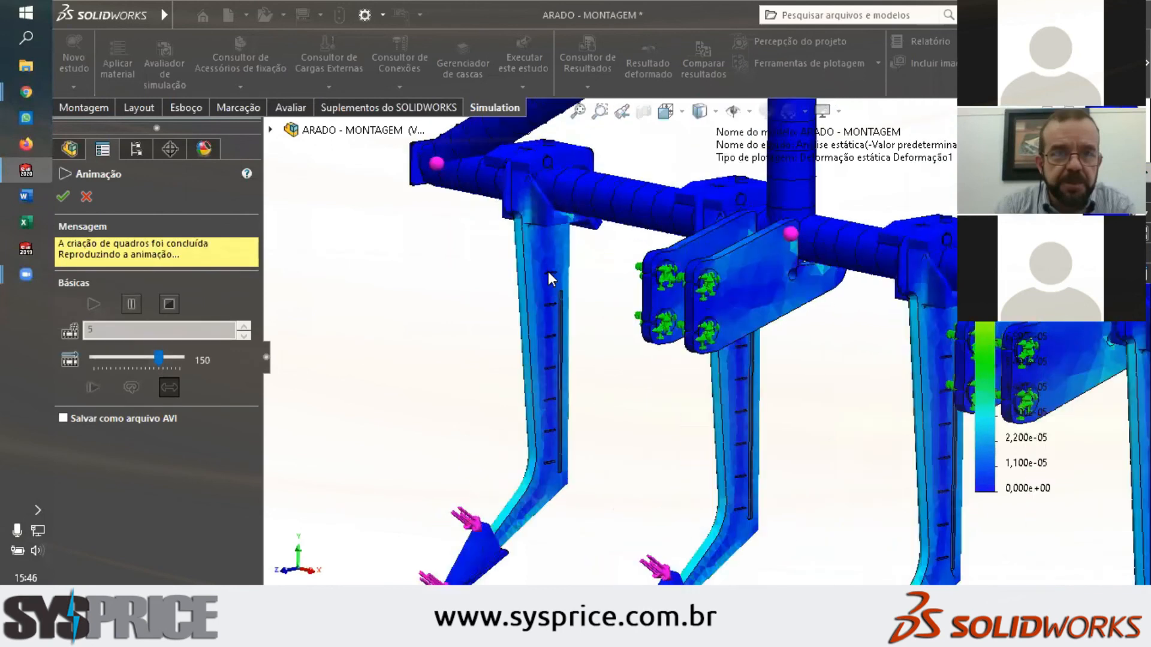
scroll(542, 263, "down", 2)
scroll(539, 267, "down", 3)
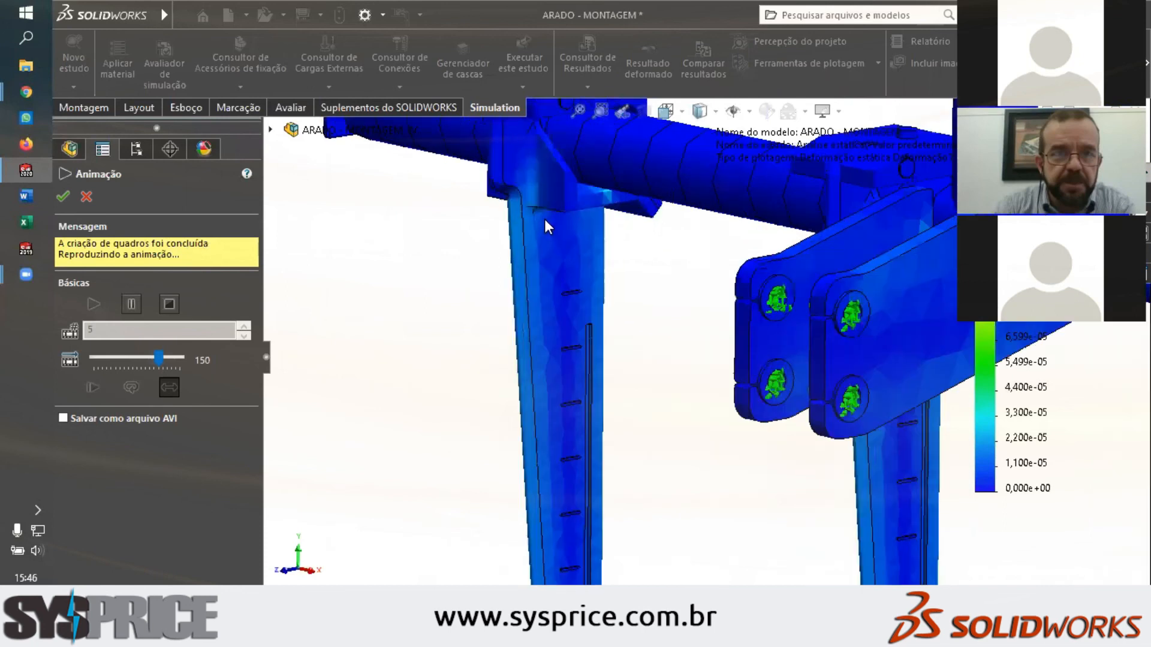
scroll(550, 264, "up", 3)
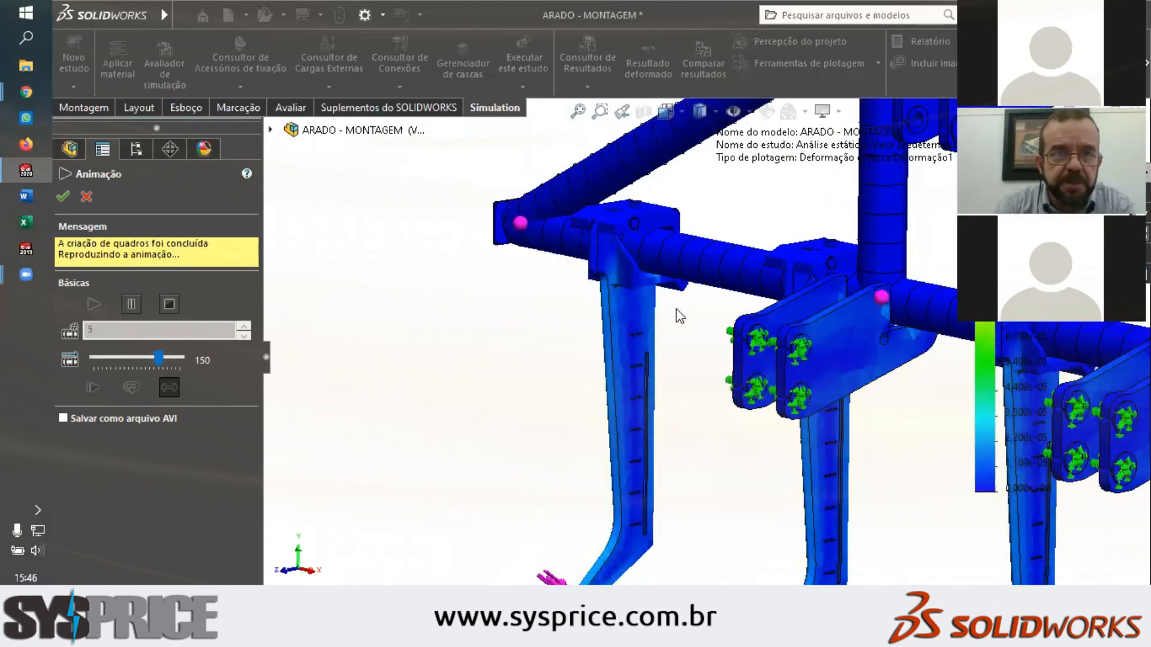
Examine the animated equivalent strain across all five tines, the lower hitch plates and the tubular frame
scroll(843, 431, "up", 5)
scroll(843, 431, "down", 5)
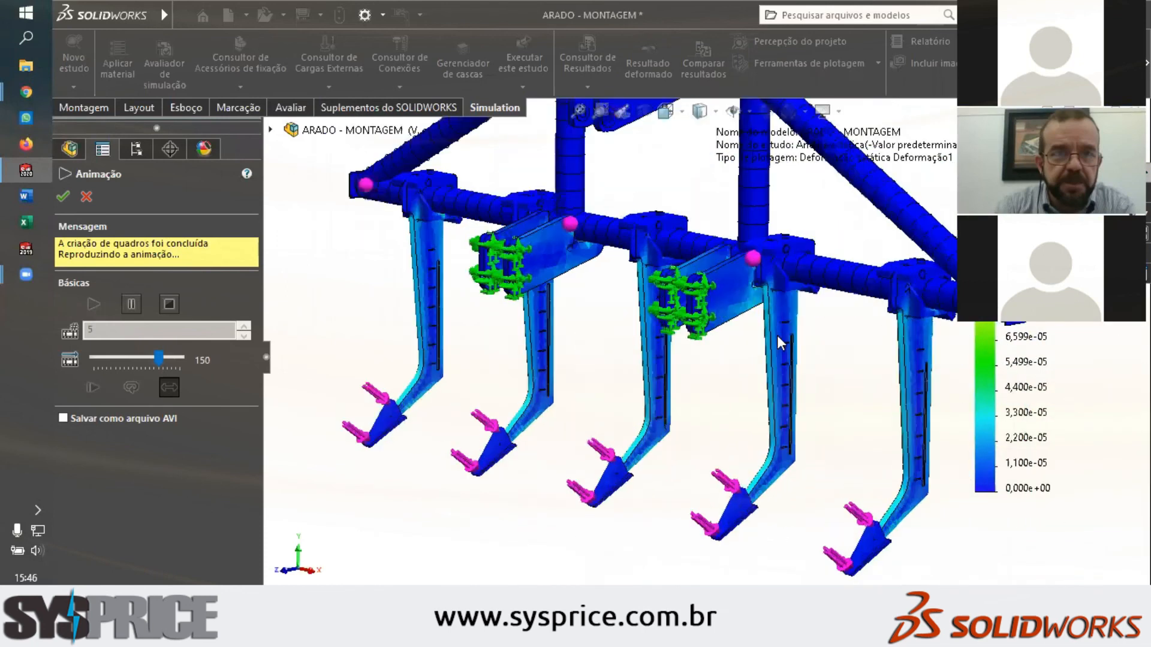
scroll(783, 309, "down", 4)
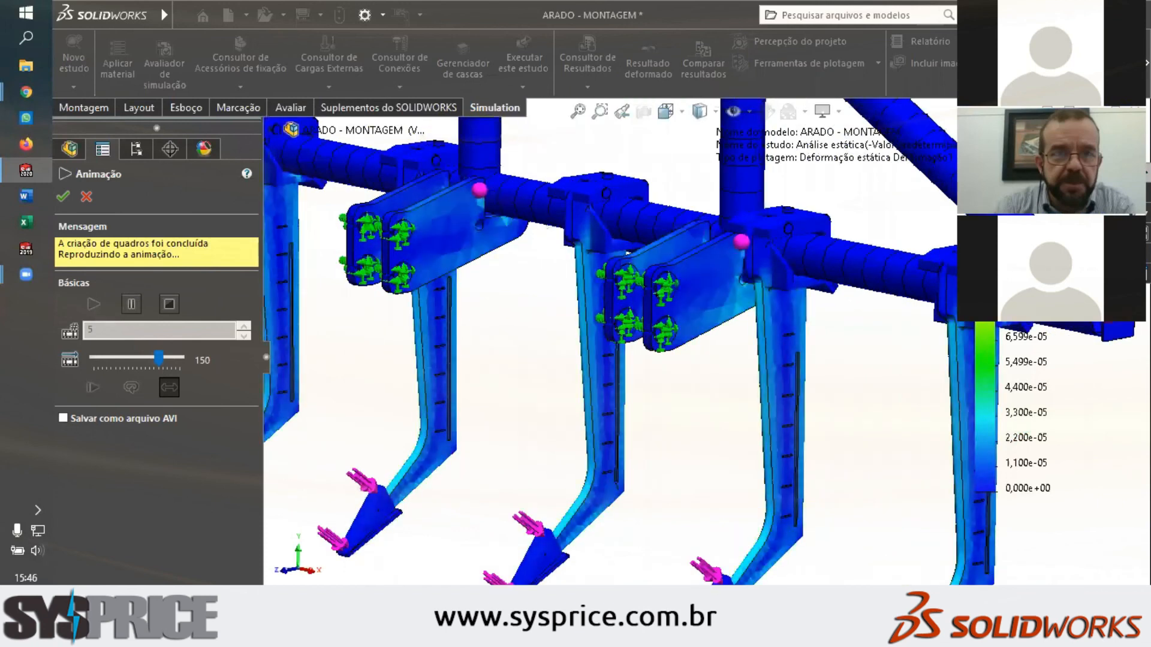
scroll(759, 316, "up", 8)
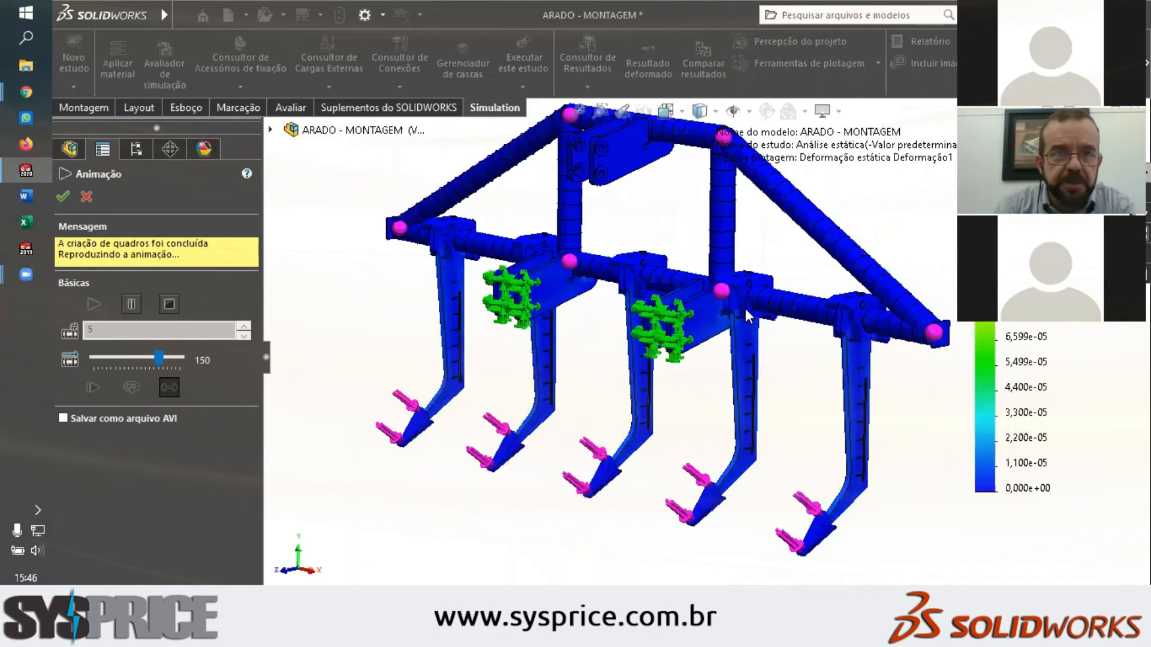
scroll(746, 335, "down", 7)
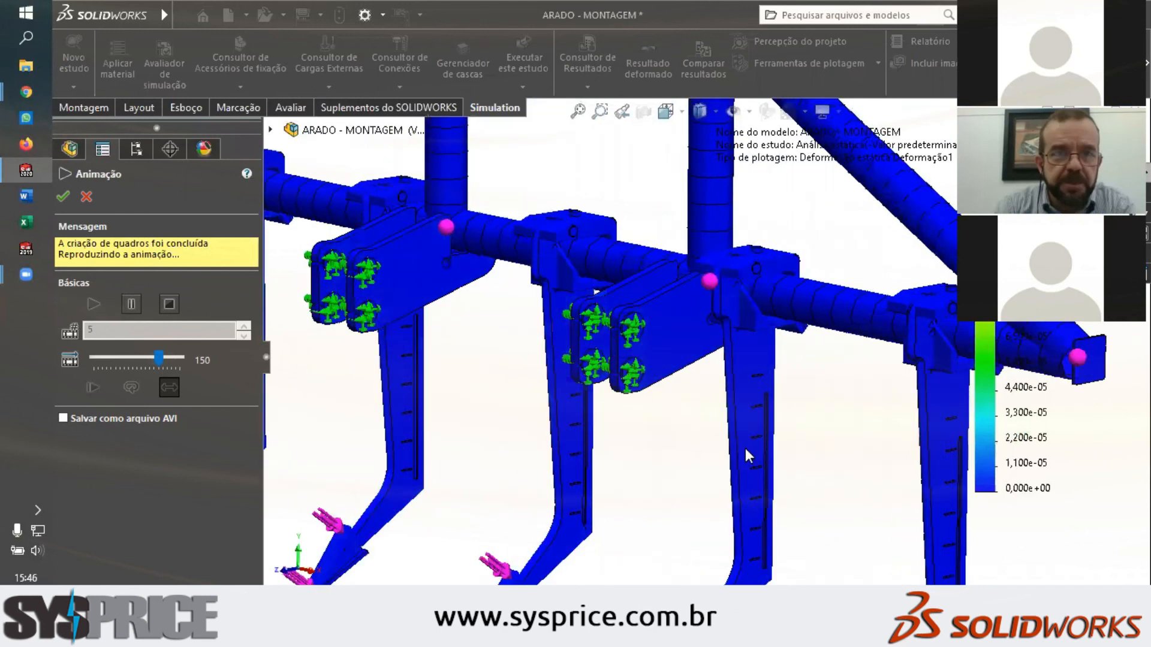
scroll(699, 439, "up", 6)
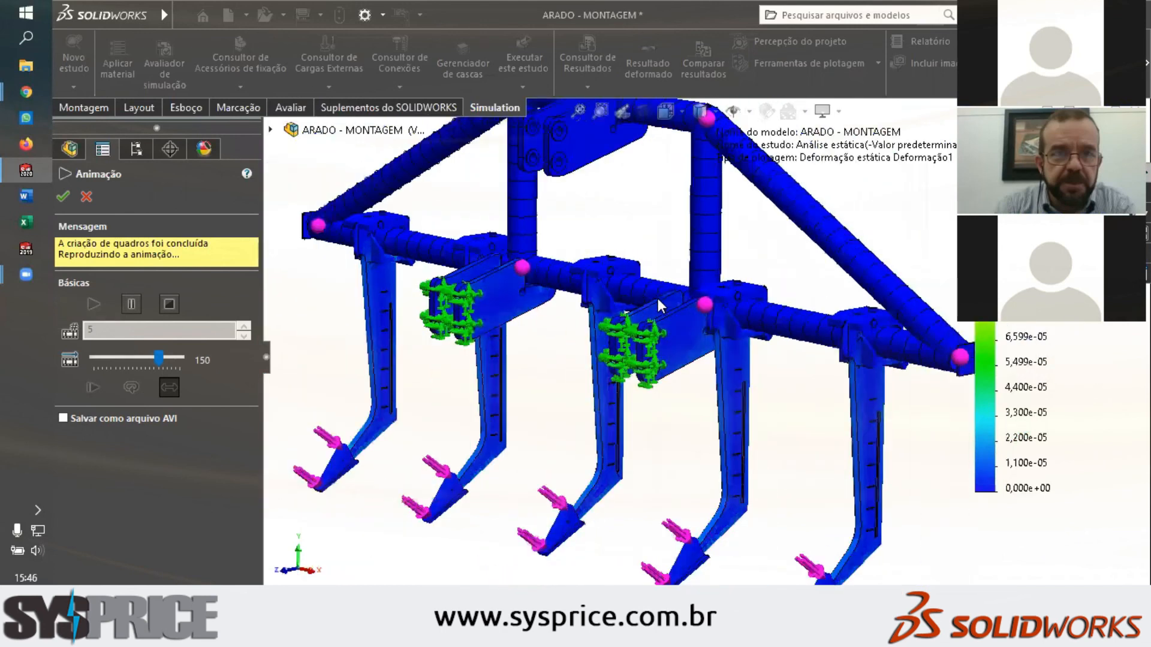
Examine the animated strain from behind, around the lower hitch plate's notch at the frame tube, and return to the front view
scroll(603, 318, "down", 7)
middle_click_drag(602, 318, 678, 343)
scroll(678, 343, "down", 5)
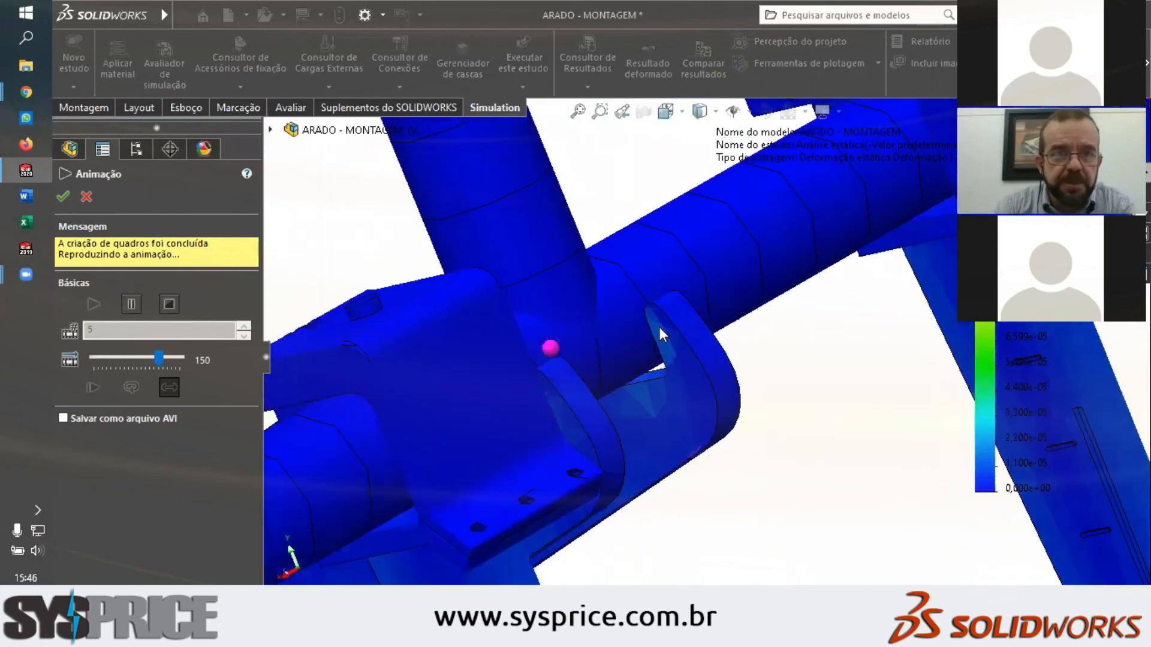
scroll(659, 326, "down", 3)
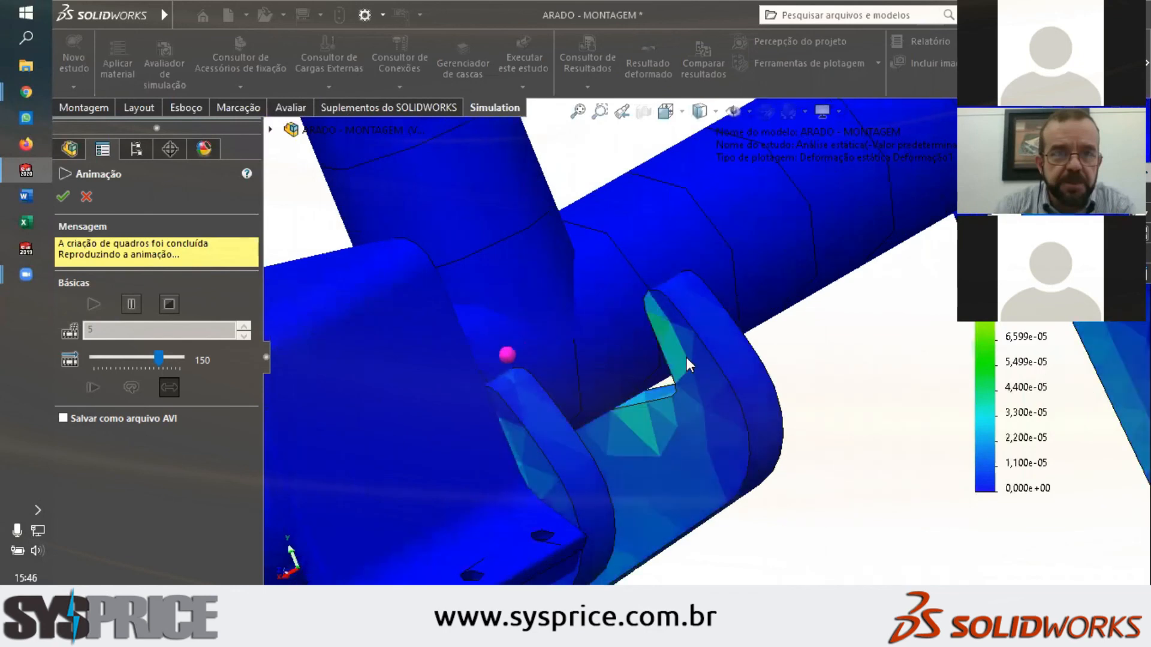
scroll(687, 359, "up", 4)
scroll(688, 362, "up", 6)
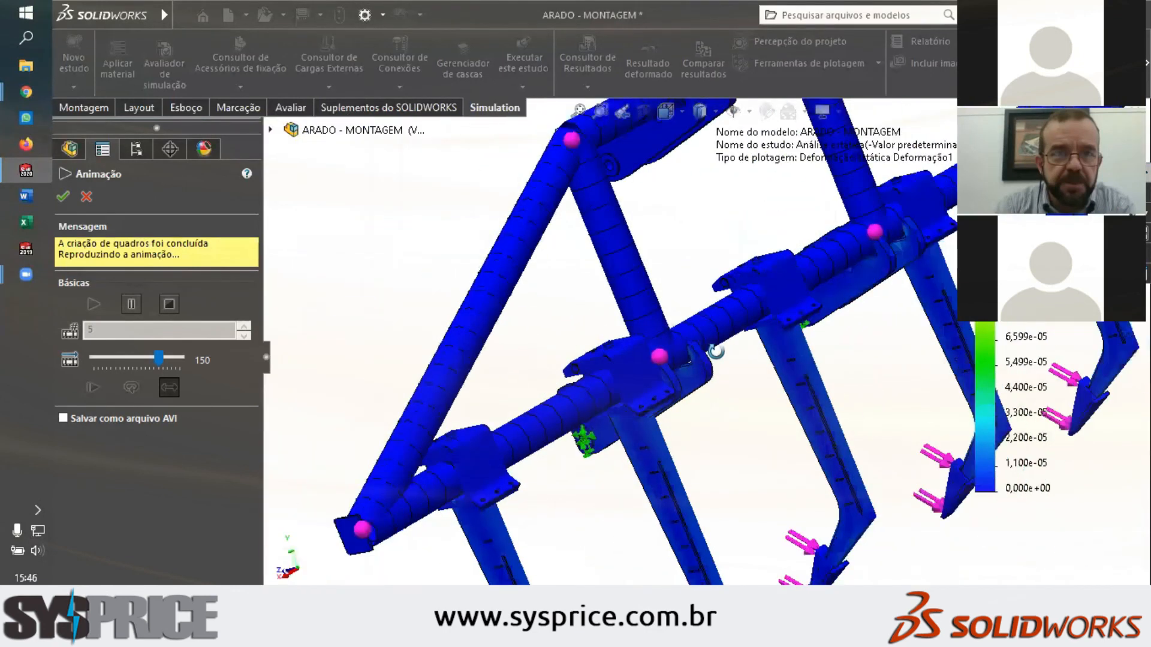
middle_click_drag(798, 300, 799, 302)
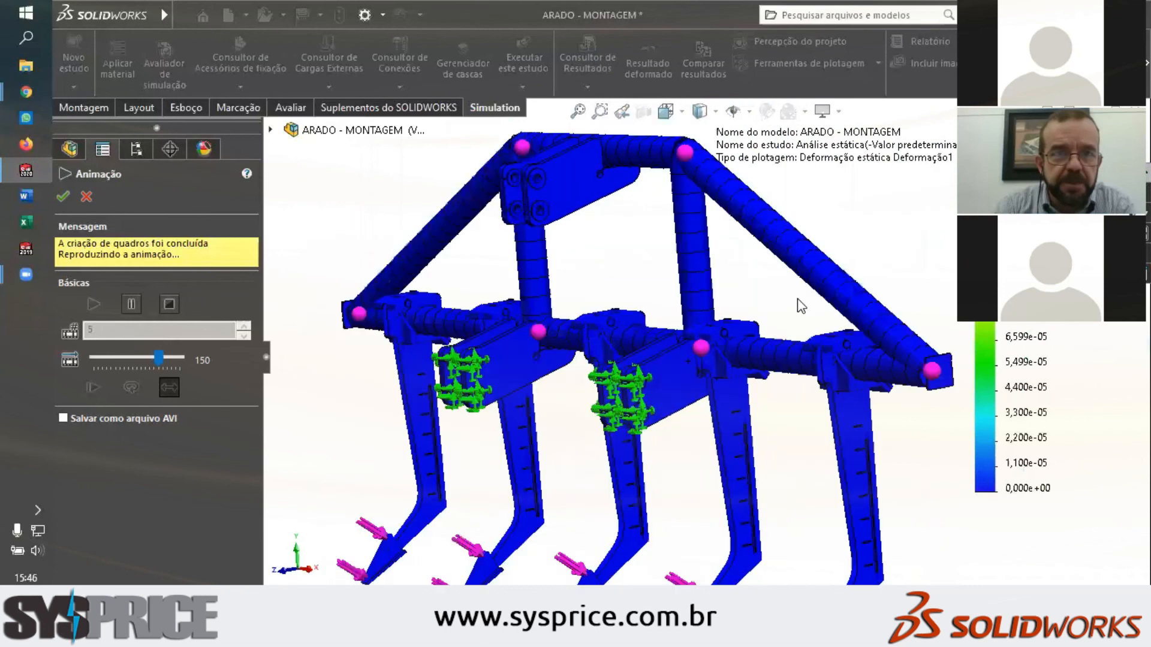